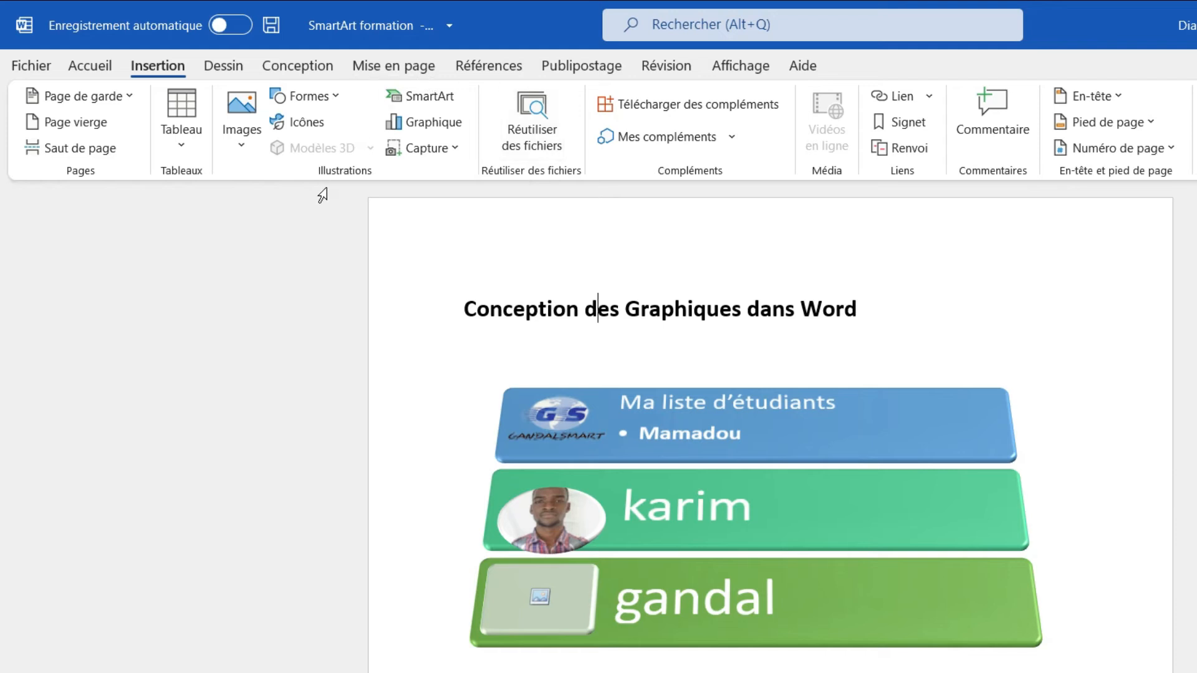
Preview the Aires, Courbe and Barres chart types, and insert a Histogramme groupé chart at the cursor in the document's title
{"action": "left_click", "coordinate": [458, 127]}
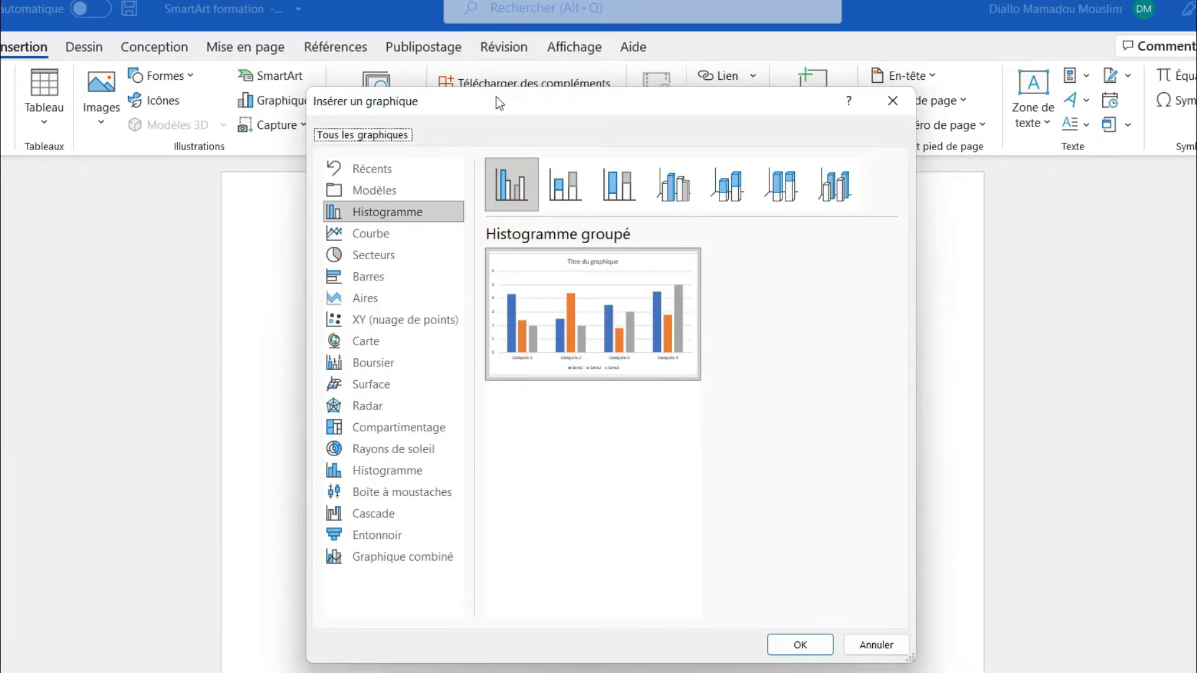
{"action": "left_click_drag", "start_coordinate": [496, 100], "coordinate": [563, 123]}
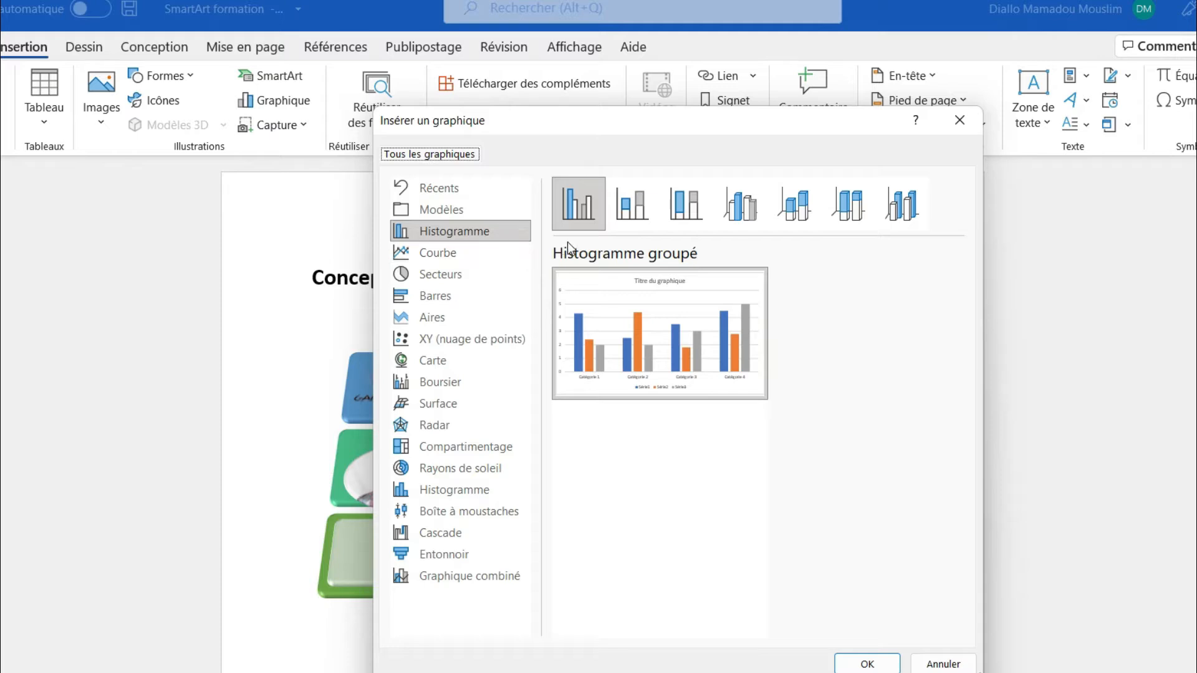
{"action": "mouse_move", "coordinate": [594, 357]}
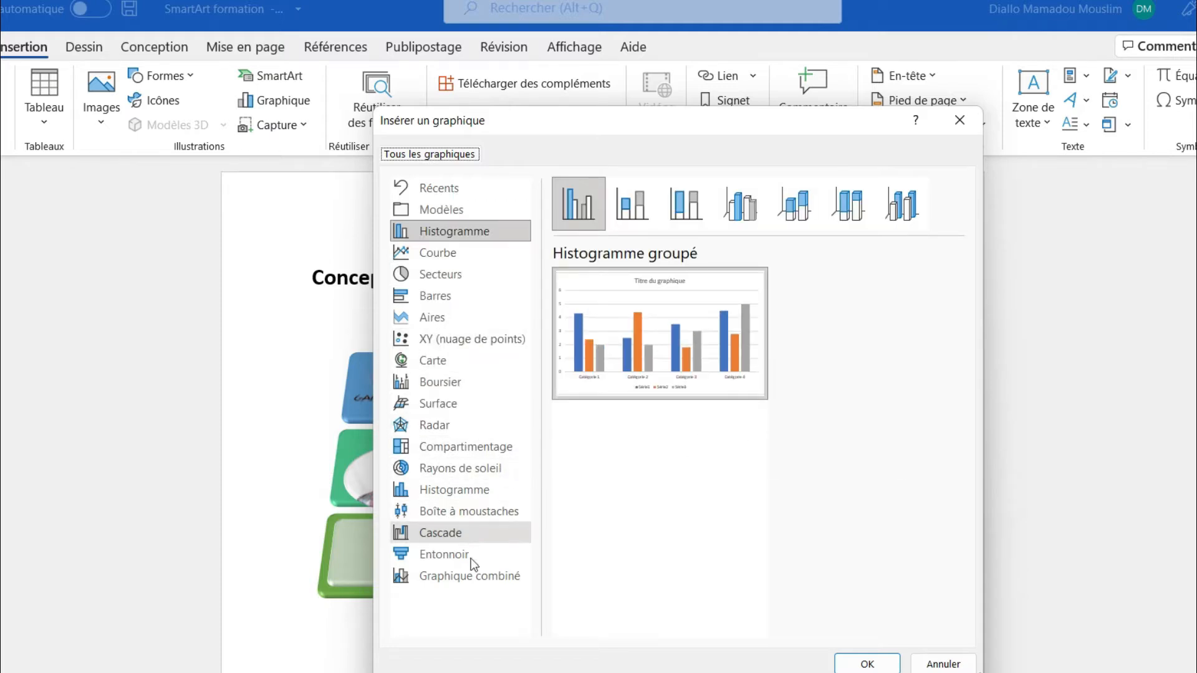
{"action": "left_click", "coordinate": [470, 580]}
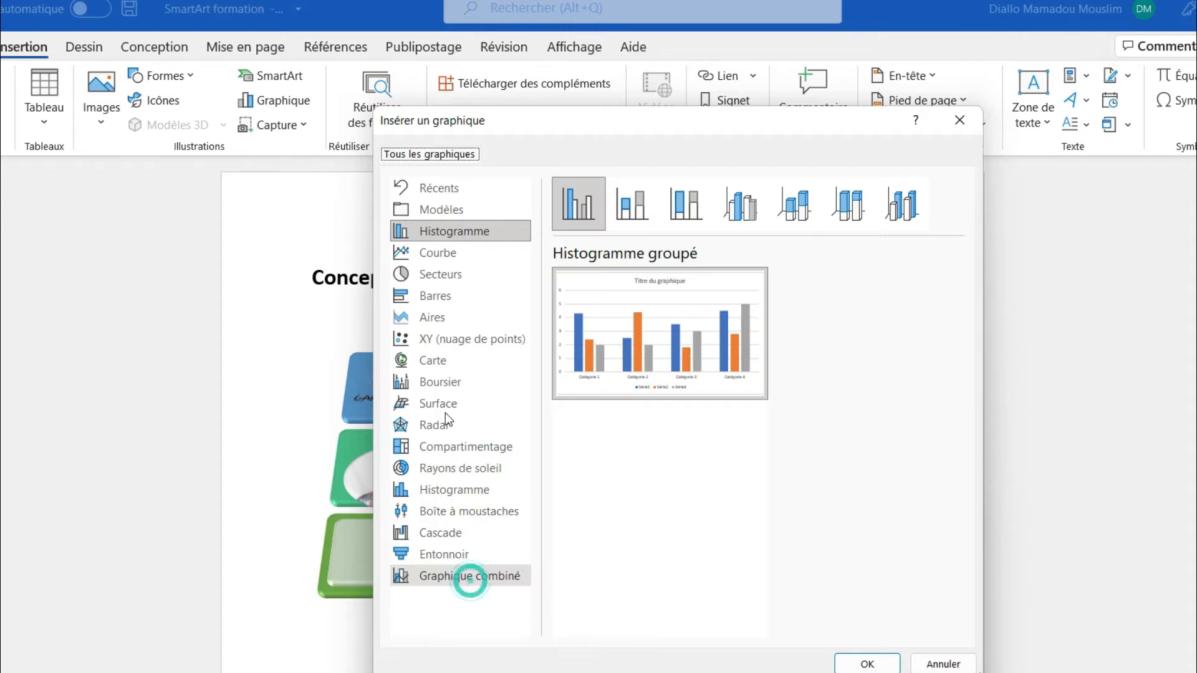
{"action": "left_click", "coordinate": [444, 318]}
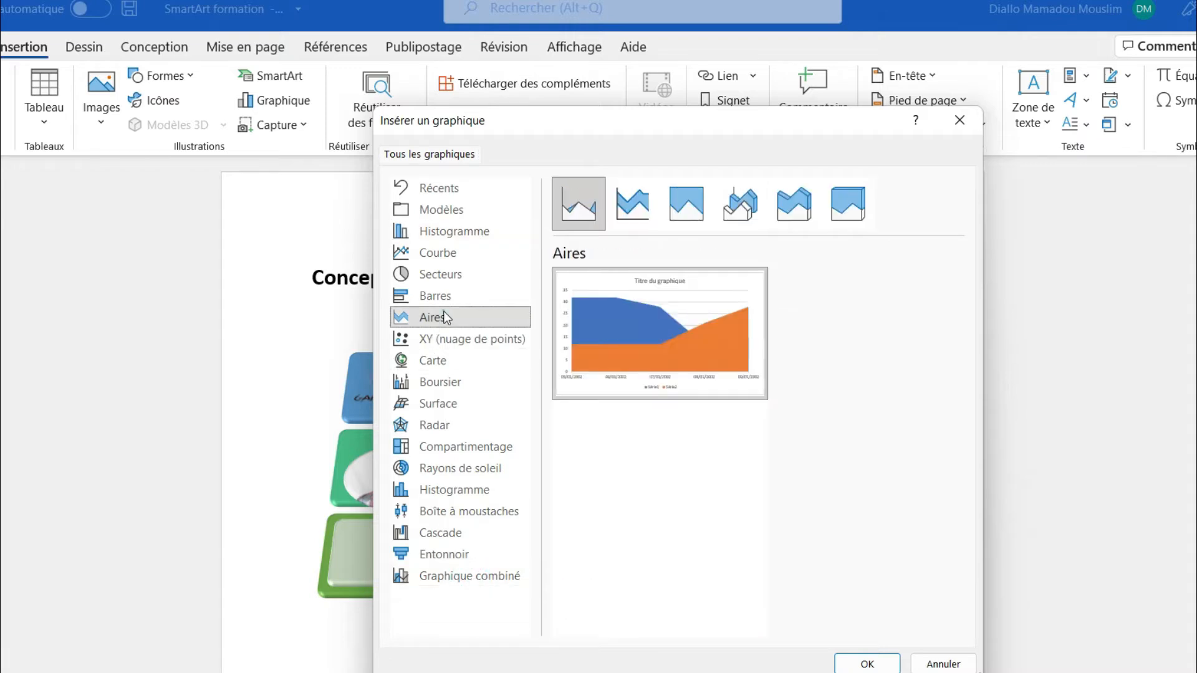
{"action": "left_click", "coordinate": [445, 251]}
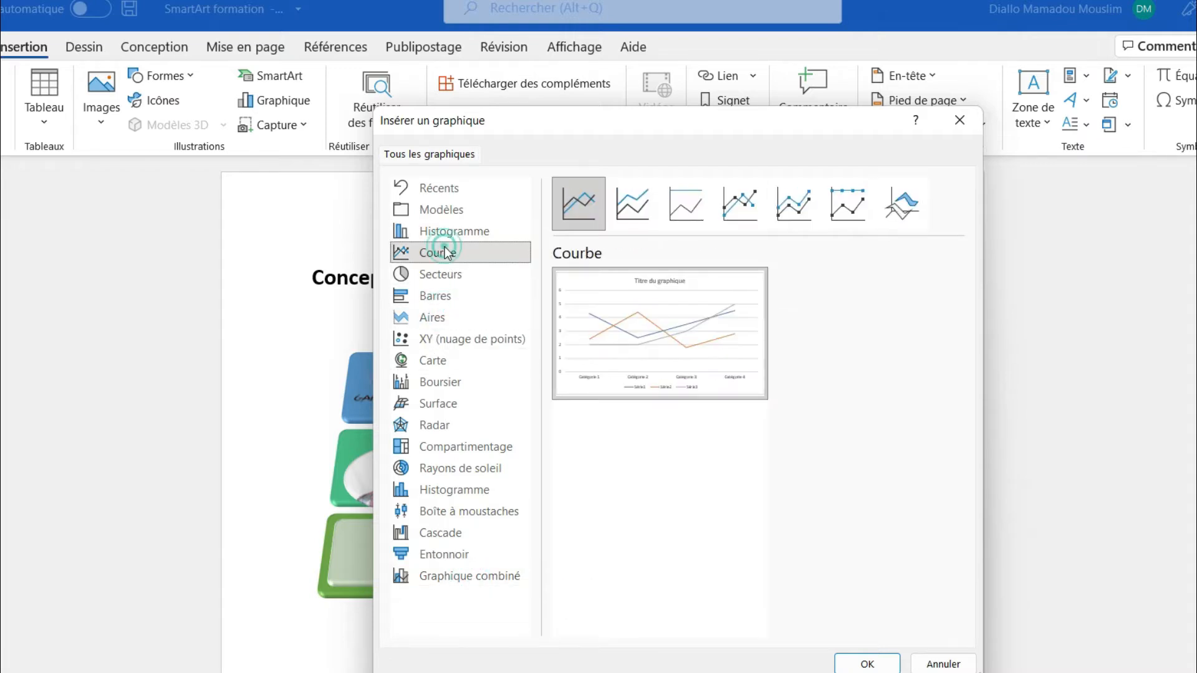
{"action": "left_click", "coordinate": [451, 298]}
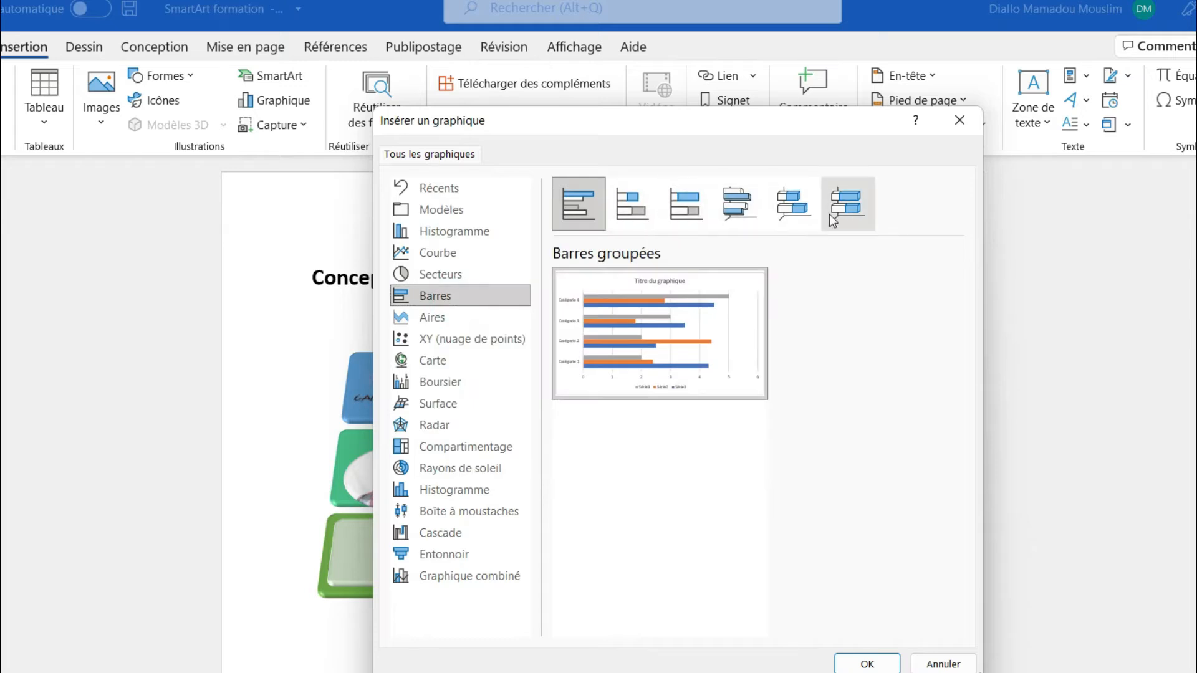
{"action": "left_click", "coordinate": [462, 232]}
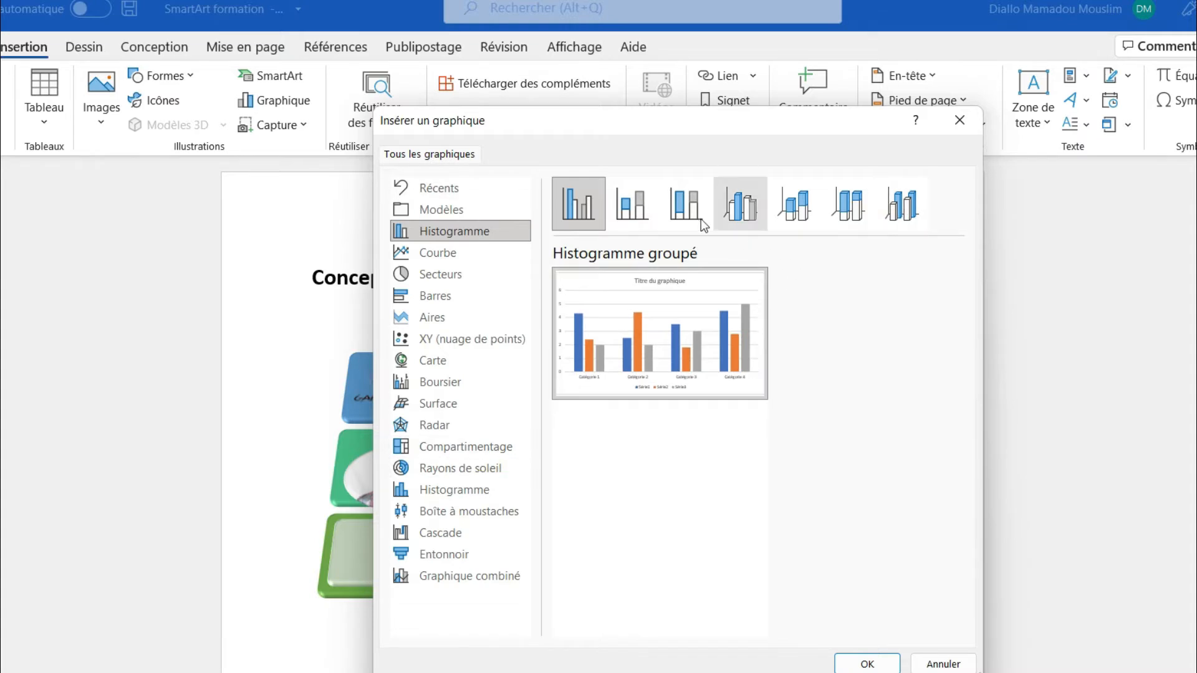
{"action": "mouse_move", "coordinate": [638, 361]}
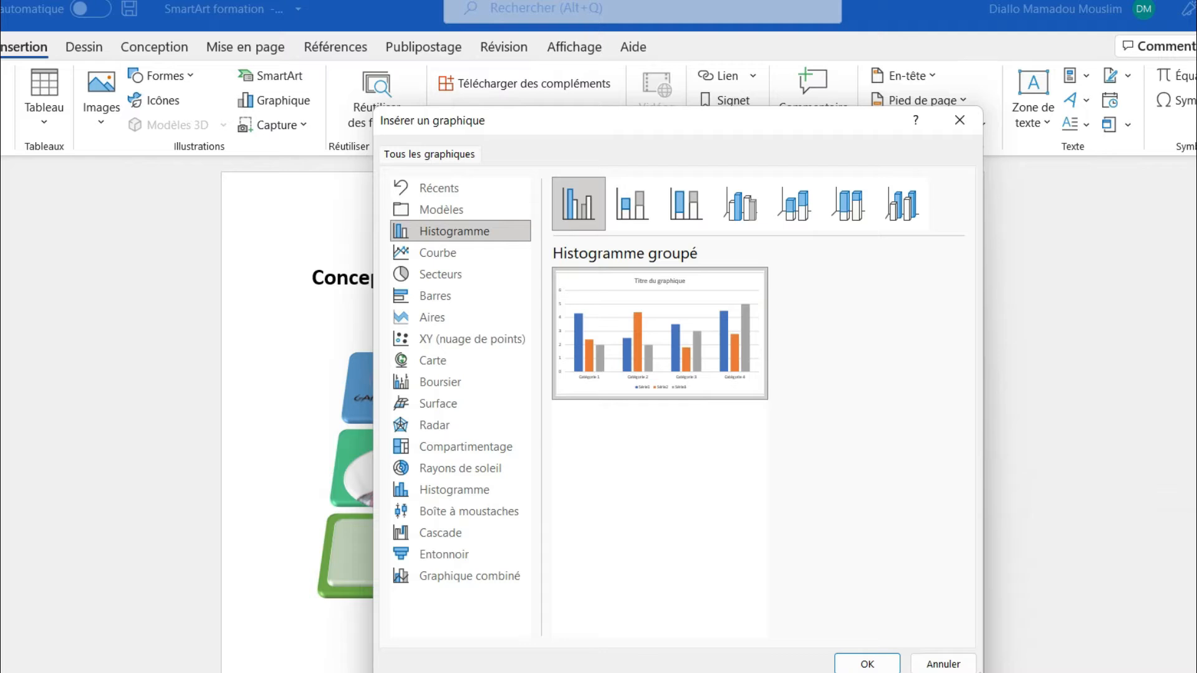
{"action": "mouse_move", "coordinate": [714, 293]}
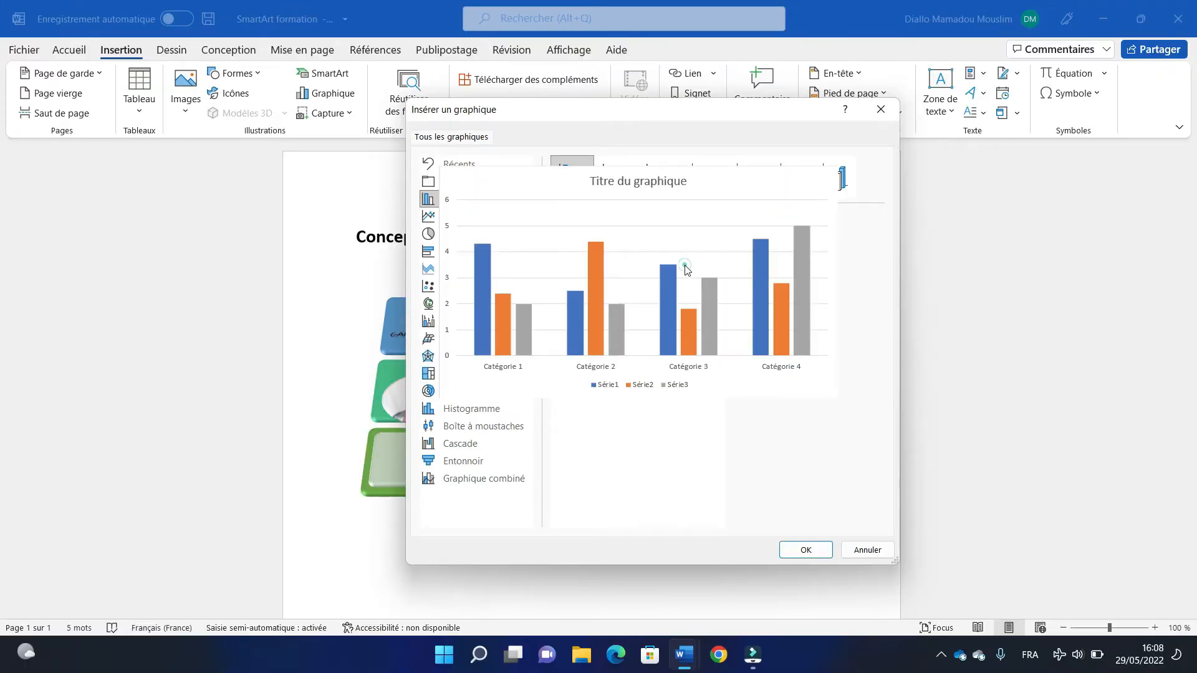
{"action": "left_click", "coordinate": [803, 551]}
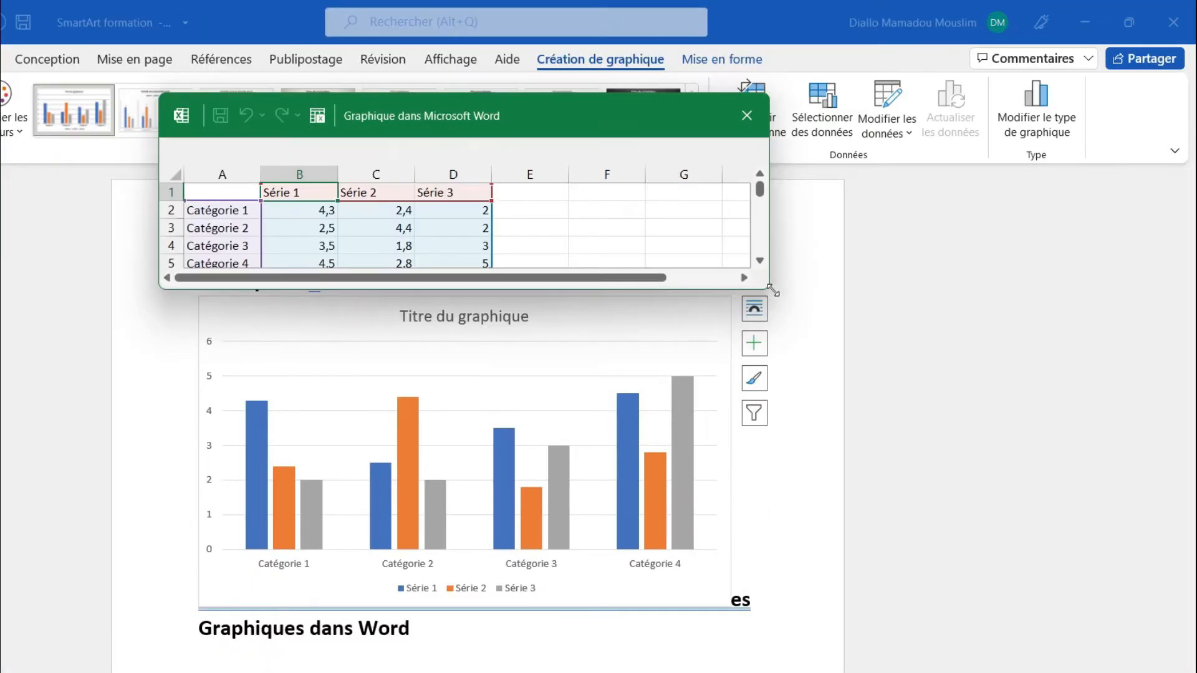
Enlarge the chart's data sheet, move it aside, and rename the first category in cell A2 as Nom
{"action": "left_click_drag", "start_coordinate": [773, 290], "coordinate": [817, 471]}
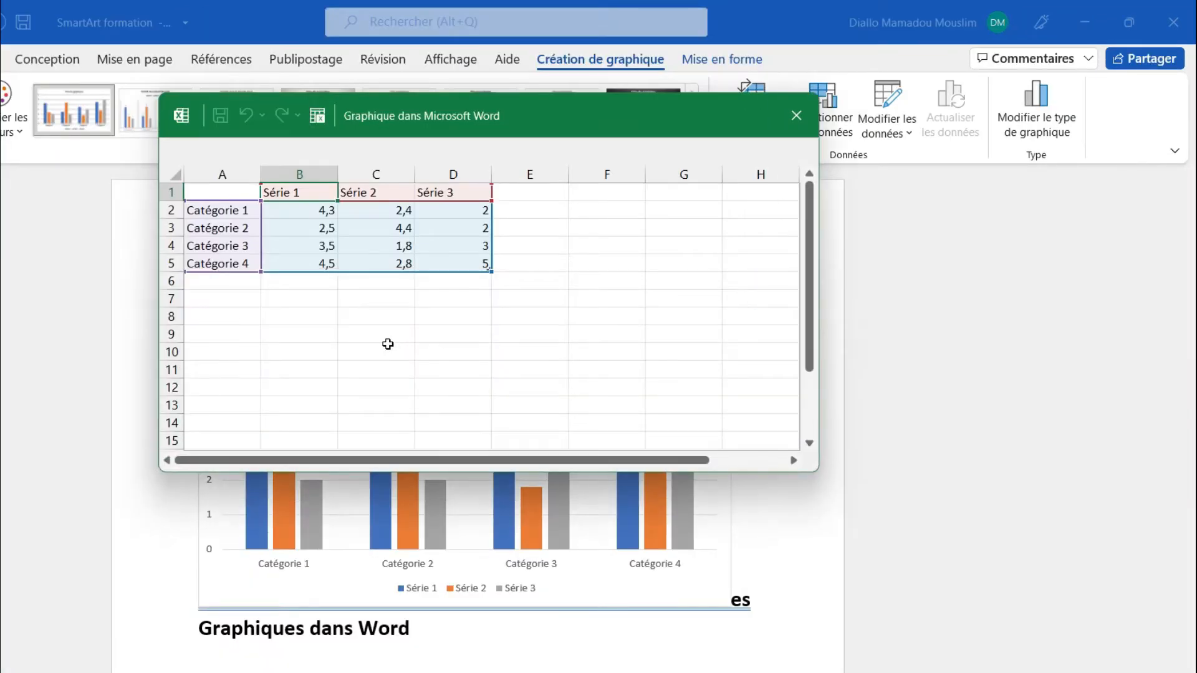
{"action": "left_click_drag", "start_coordinate": [549, 115], "coordinate": [958, 145]}
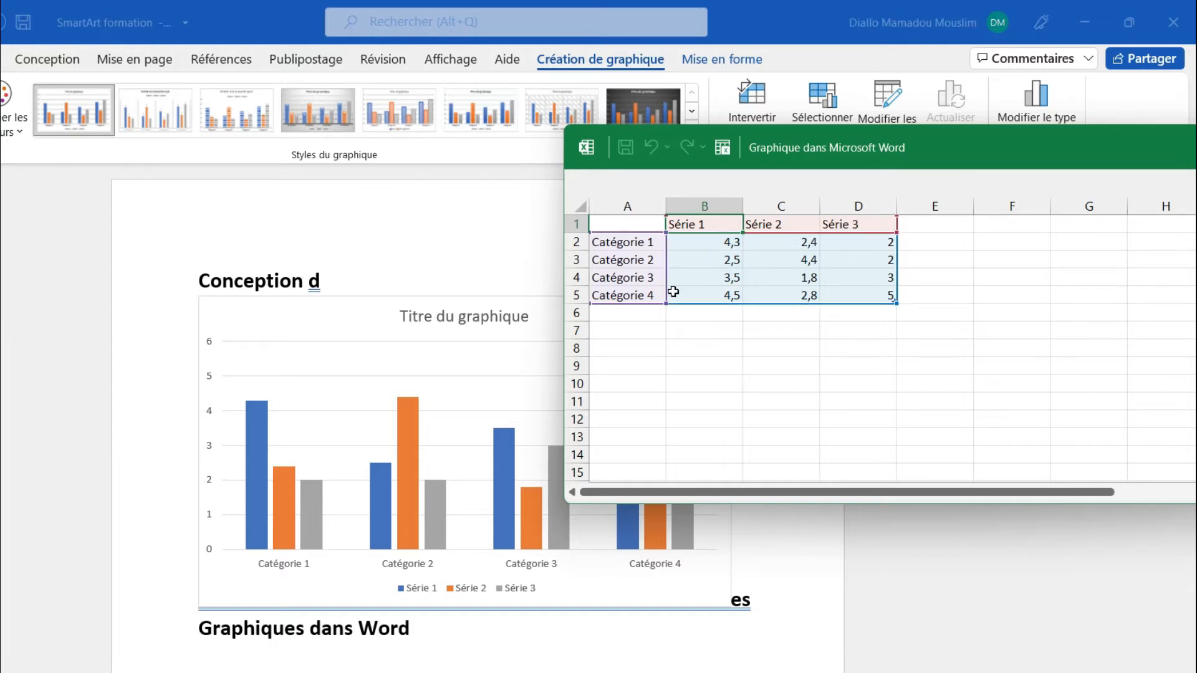
{"action": "left_click", "coordinate": [626, 243]}
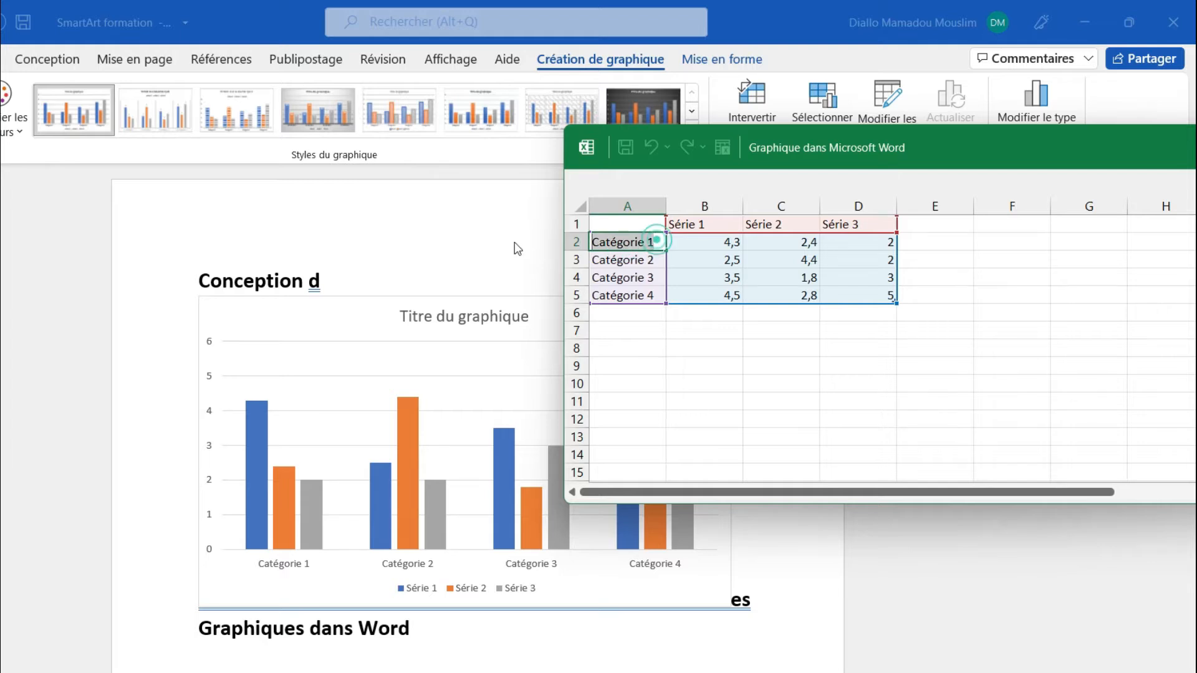
{"action": "type", "text": "Nom"}
{"action": "key", "text": "Return"}
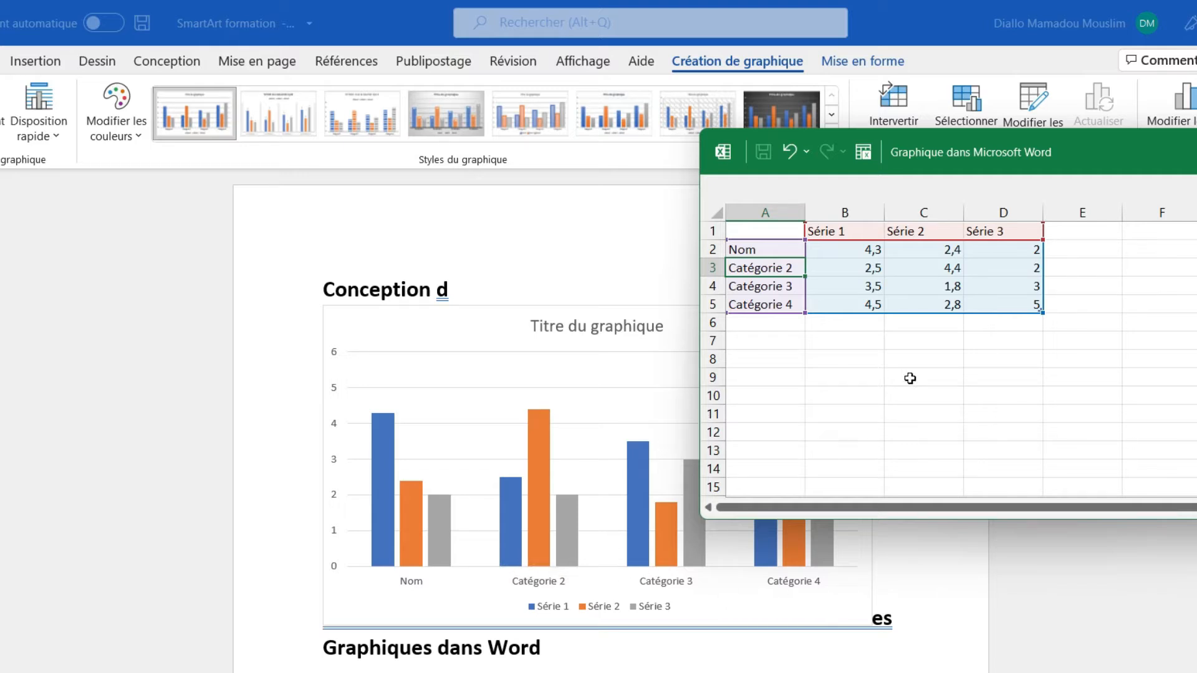
Reposition the data sheet away from the category labels and open the formatting options of the chart's category axis
{"action": "left_click_drag", "start_coordinate": [1136, 144], "coordinate": [1023, 223]}
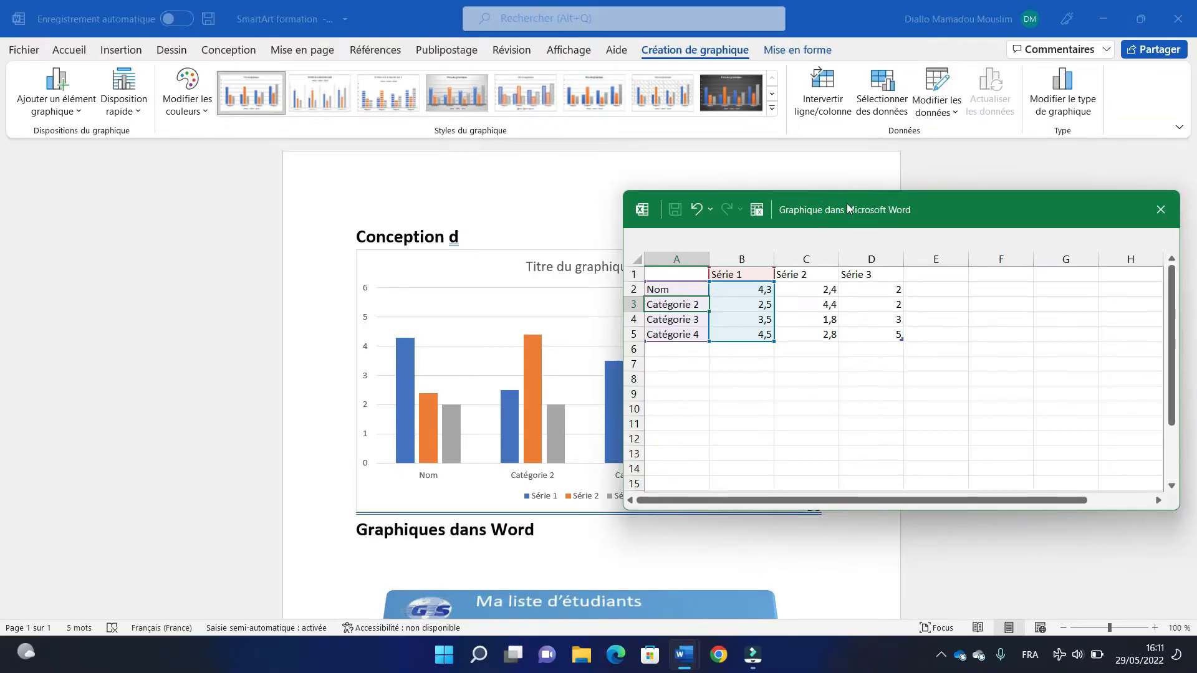
{"action": "left_click_drag", "start_coordinate": [825, 200], "coordinate": [822, 96]}
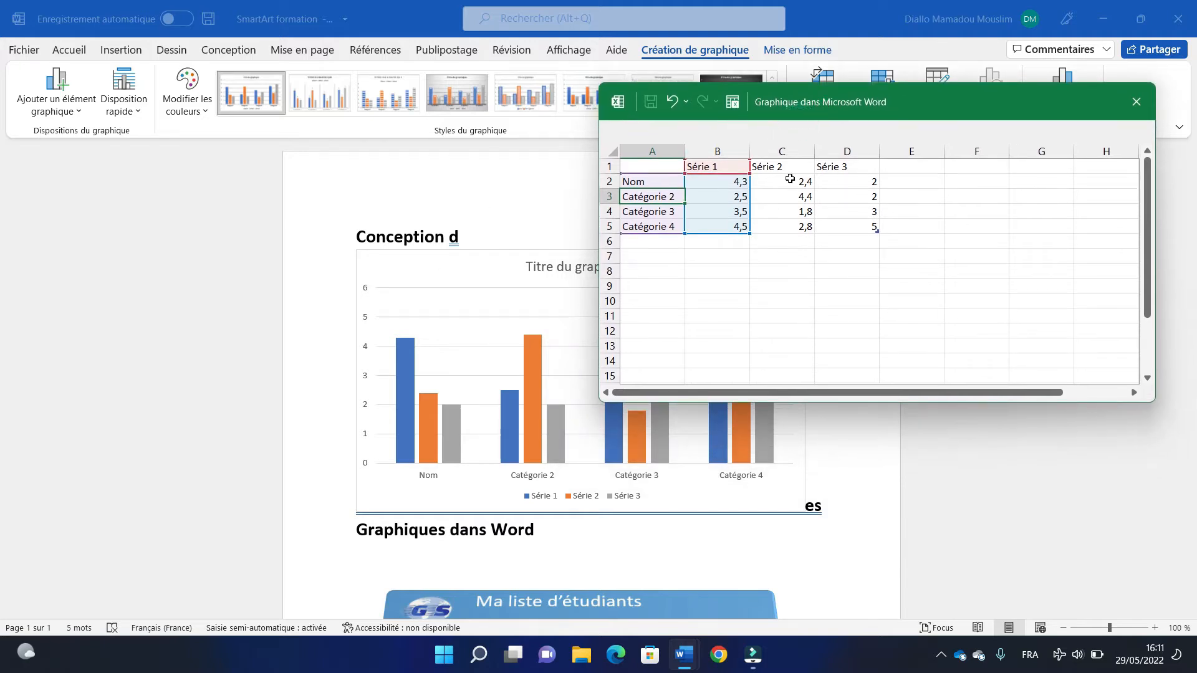
{"action": "left_click", "coordinate": [436, 472]}
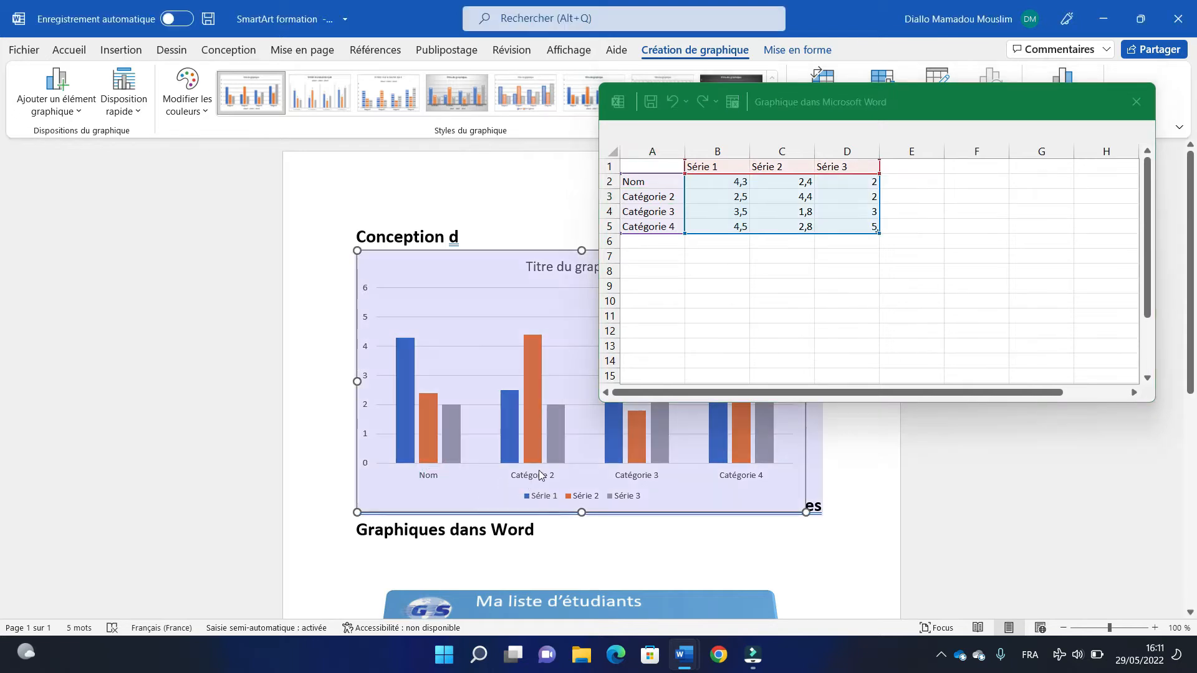
{"action": "left_click", "coordinate": [538, 475]}
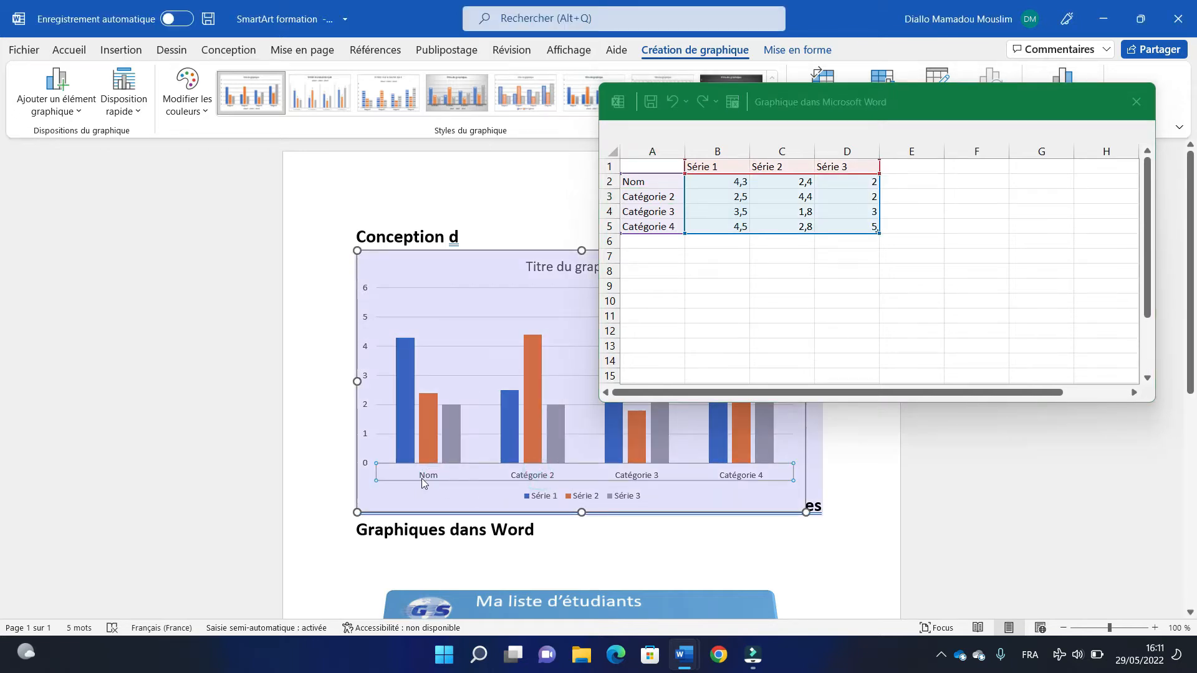
{"action": "double_click", "coordinate": [513, 478]}
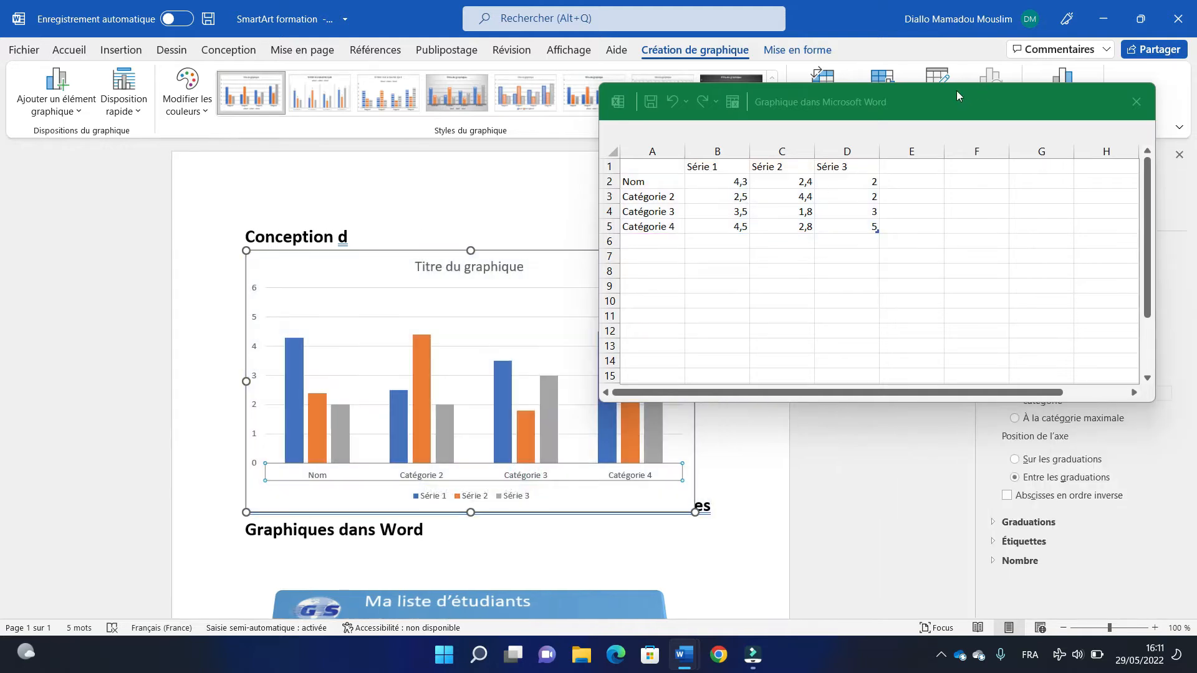
Close the chart's data sheet
{"action": "left_click", "coordinate": [953, 93]}
{"action": "left_click_drag", "start_coordinate": [953, 91], "coordinate": [931, 125]}
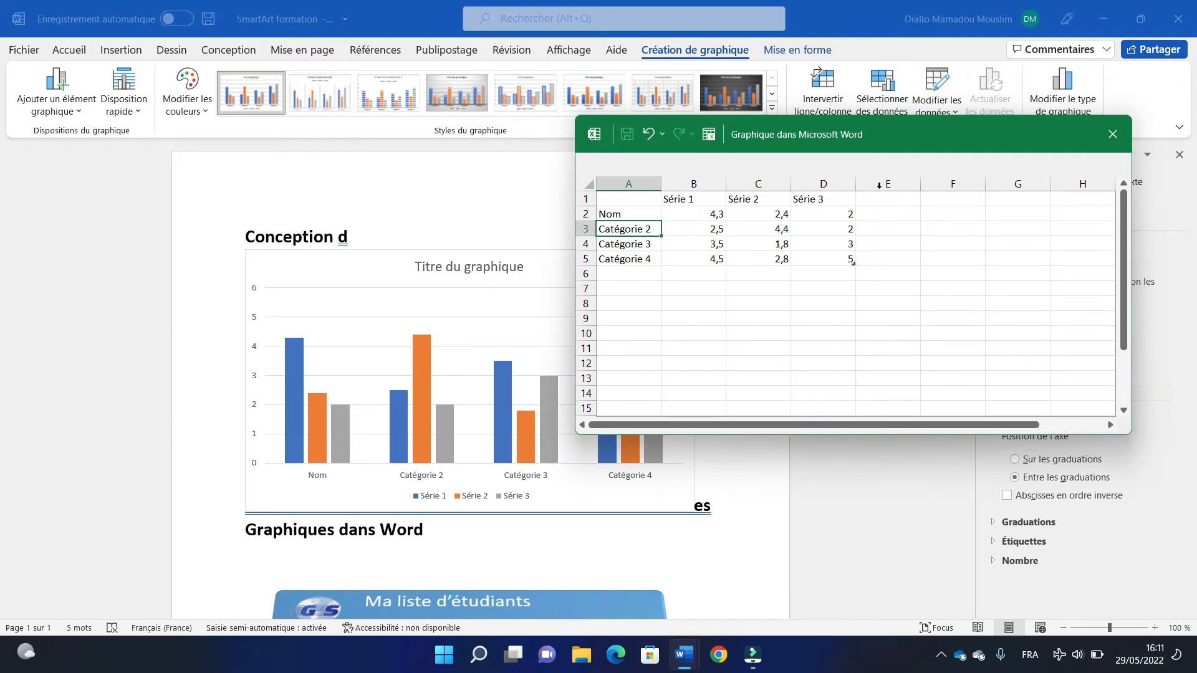
{"action": "left_click", "coordinate": [1113, 134]}
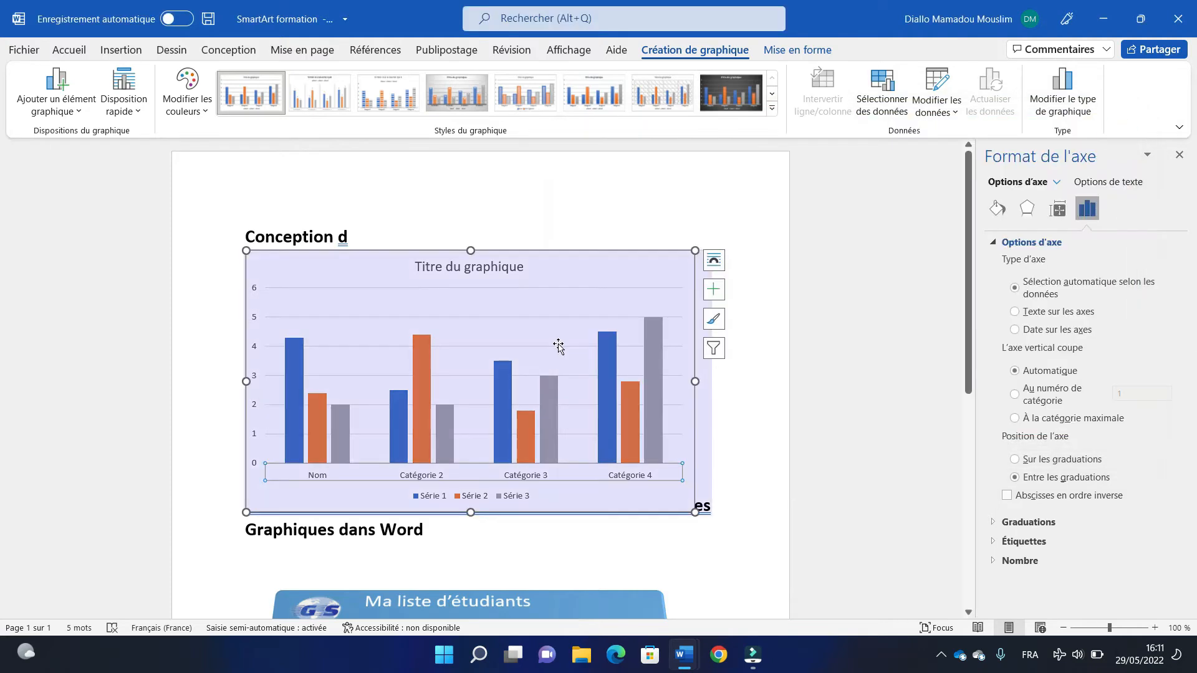
Stretch the chart slightly to a height of about 9.06 cm and deselect it
{"action": "left_click", "coordinate": [502, 371]}
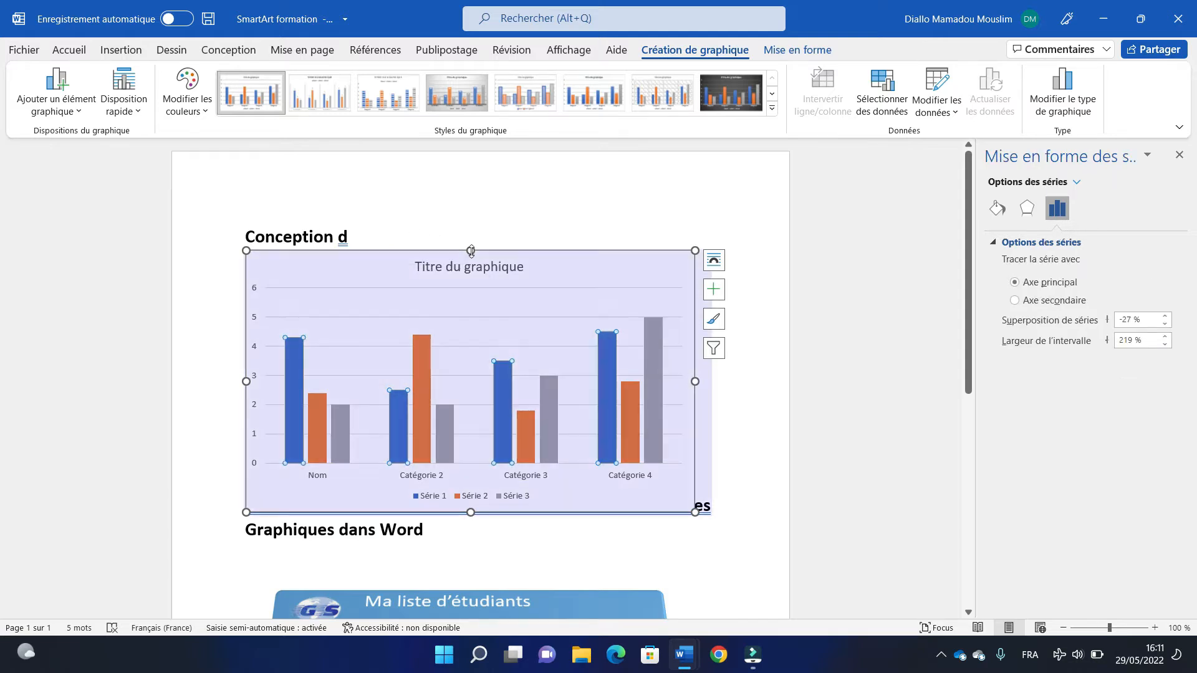
{"action": "mouse_move", "coordinate": [471, 251]}
{"action": "left_mouse_down"}
{"action": "mouse_move", "coordinate": [470, 187]}
{"action": "mouse_move", "coordinate": [478, 249]}
{"action": "left_mouse_up"}
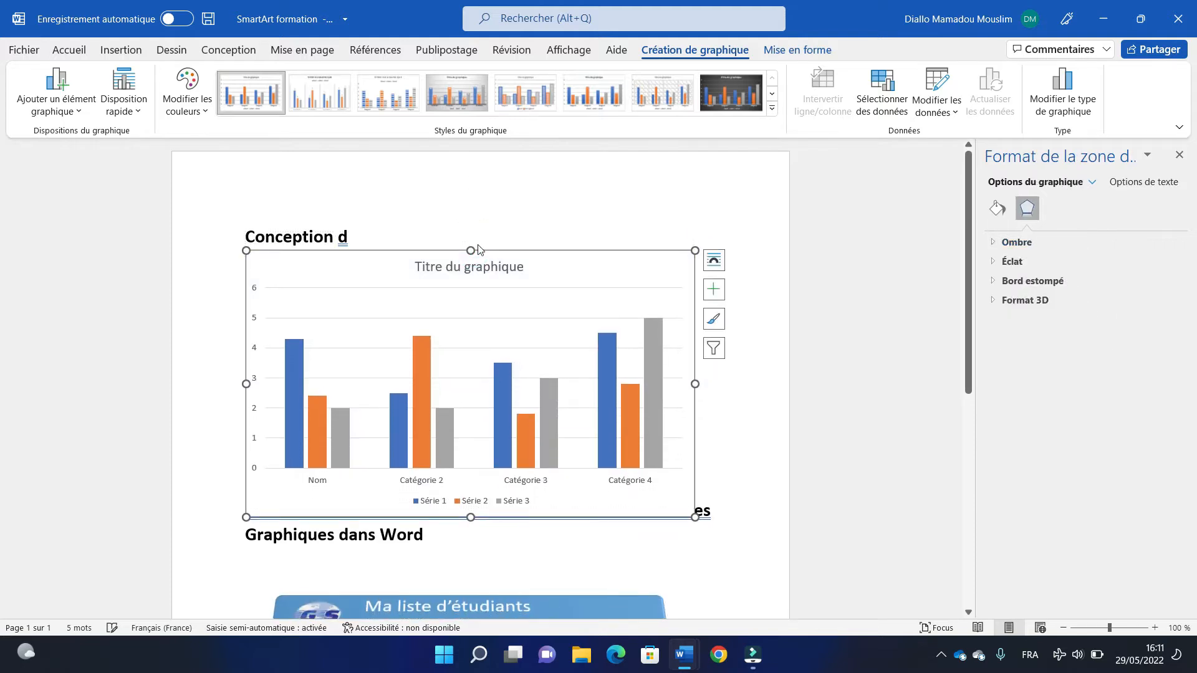
{"action": "left_click", "coordinate": [463, 419]}
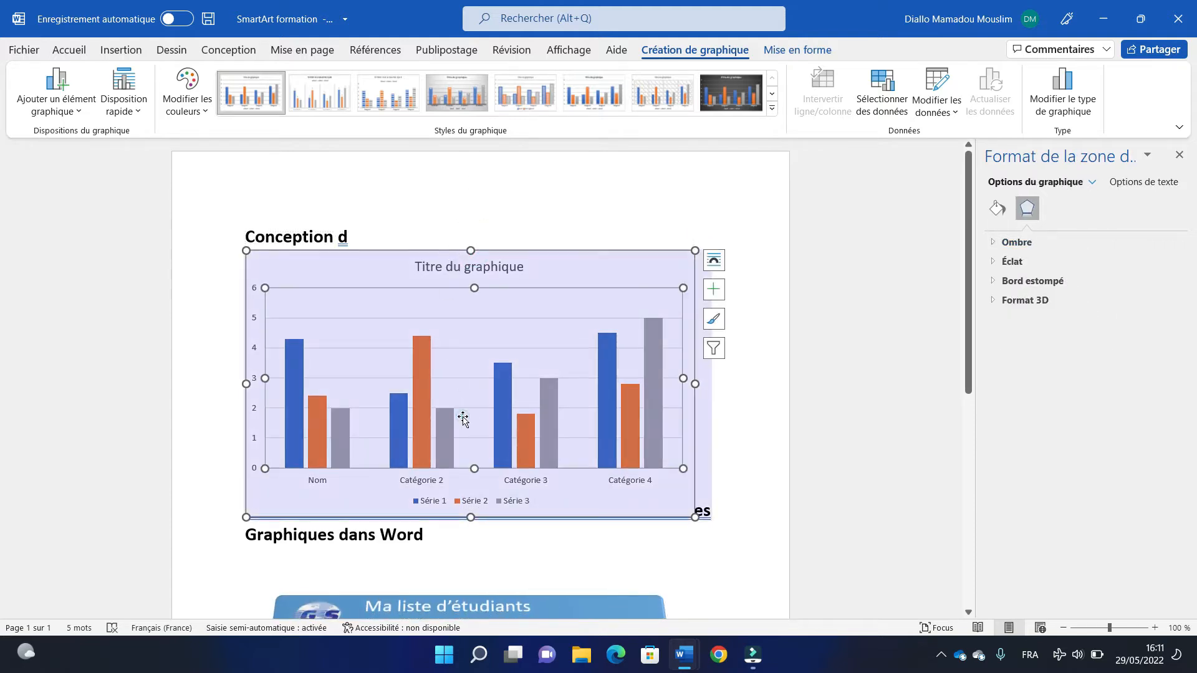
{"action": "left_click", "coordinate": [609, 519]}
{"action": "left_click", "coordinate": [610, 519]}
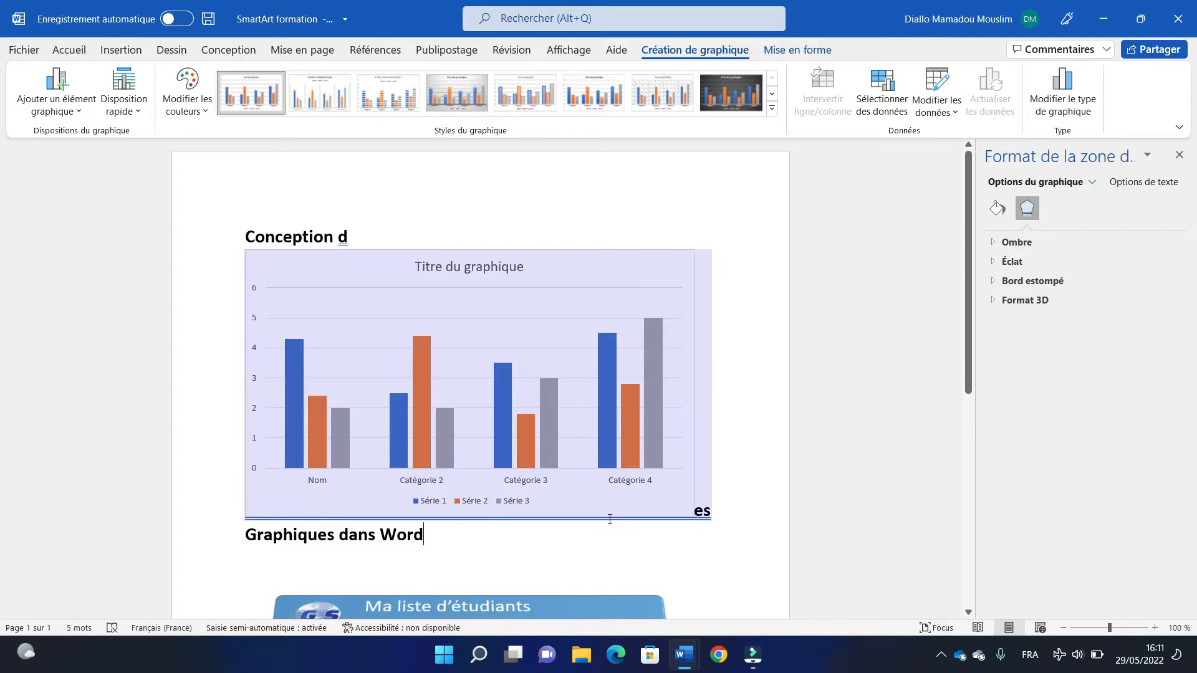
Examine the chart's layout options, its design and formatting commands, and the available text wrapping choices
{"action": "left_click", "coordinate": [684, 425]}
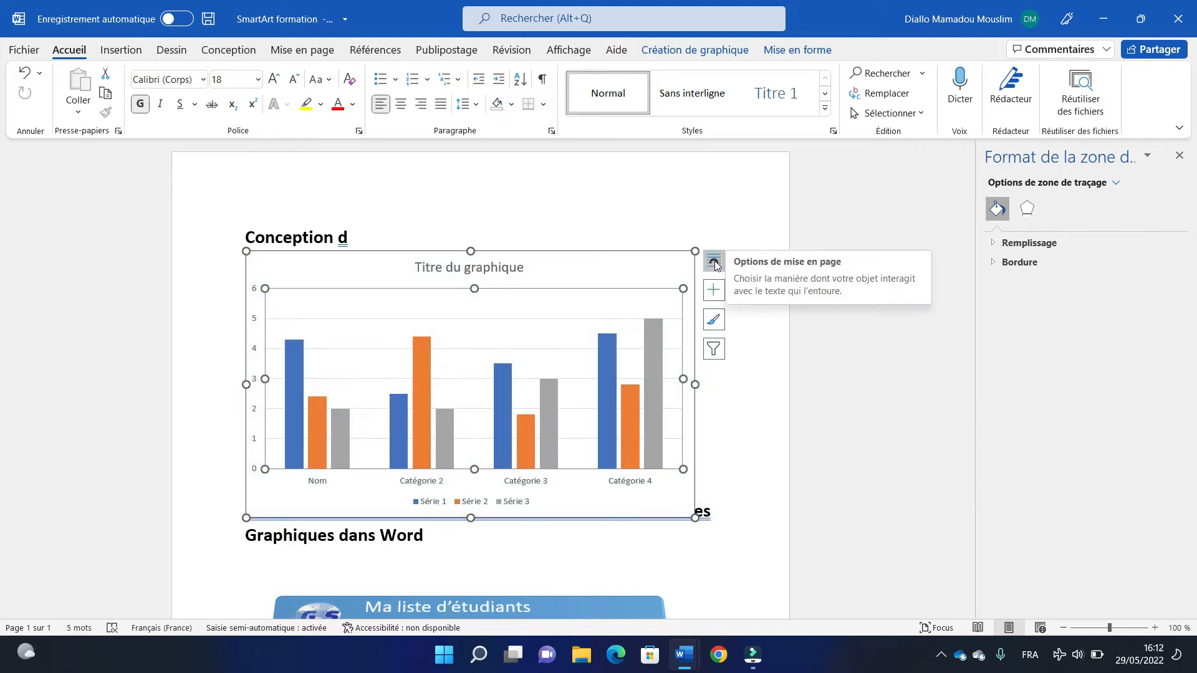
{"action": "left_click", "coordinate": [715, 262]}
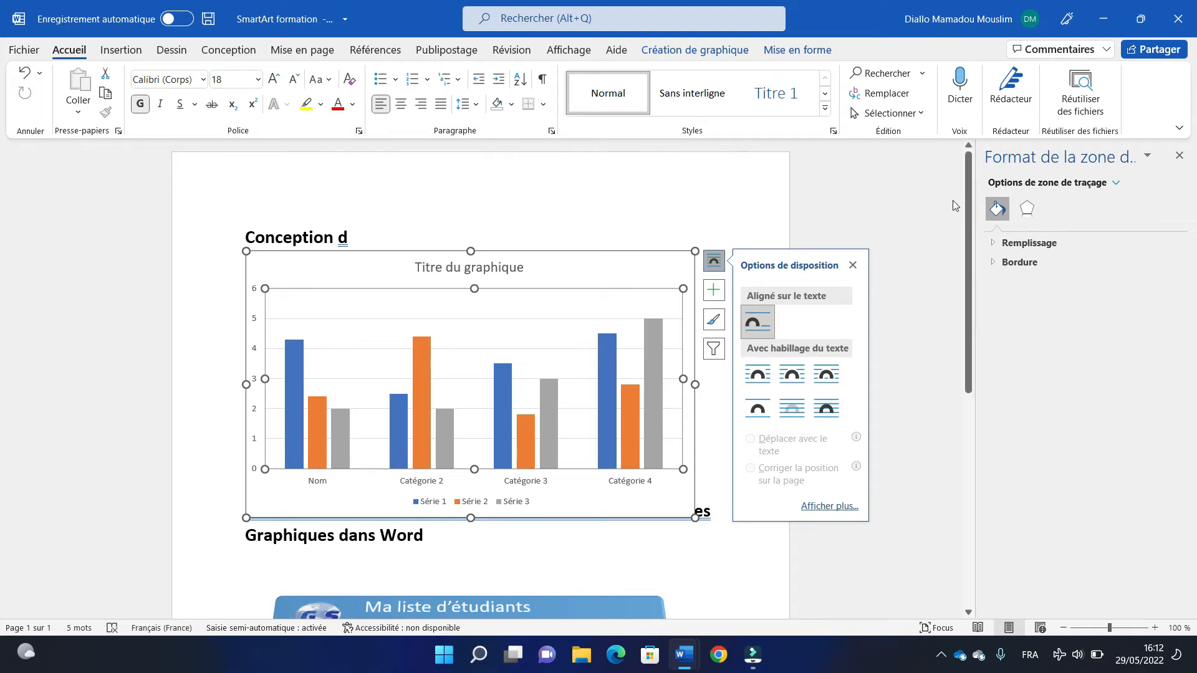
{"action": "left_click", "coordinate": [568, 261]}
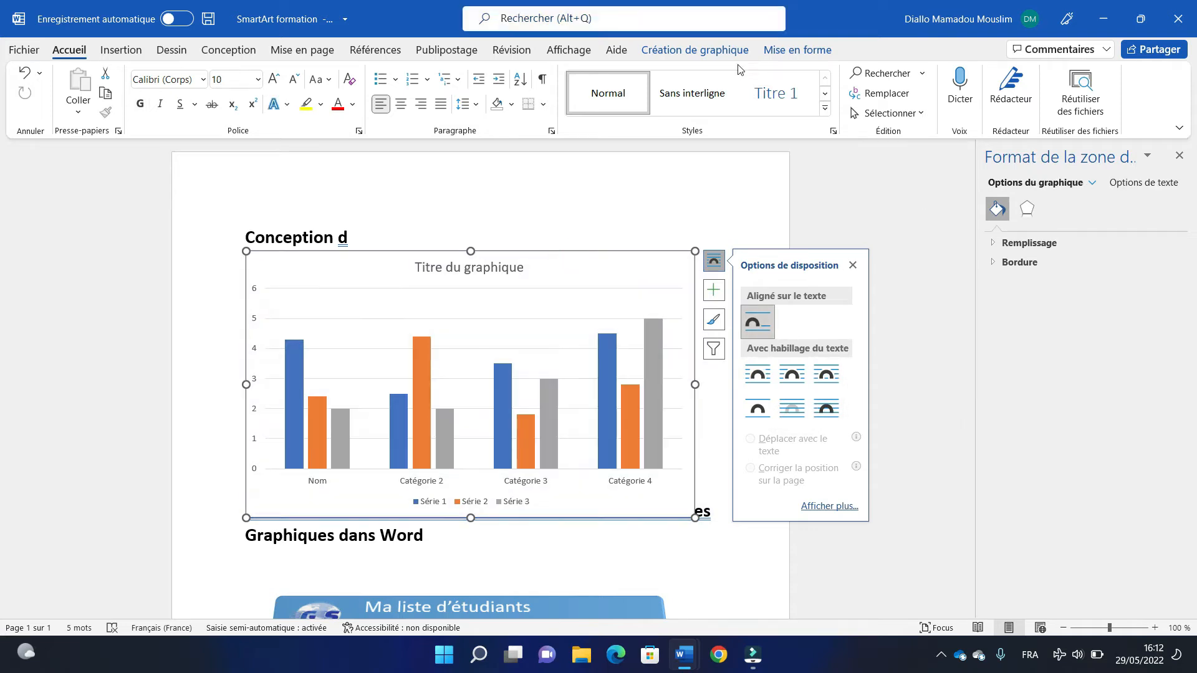
{"action": "left_click", "coordinate": [725, 53]}
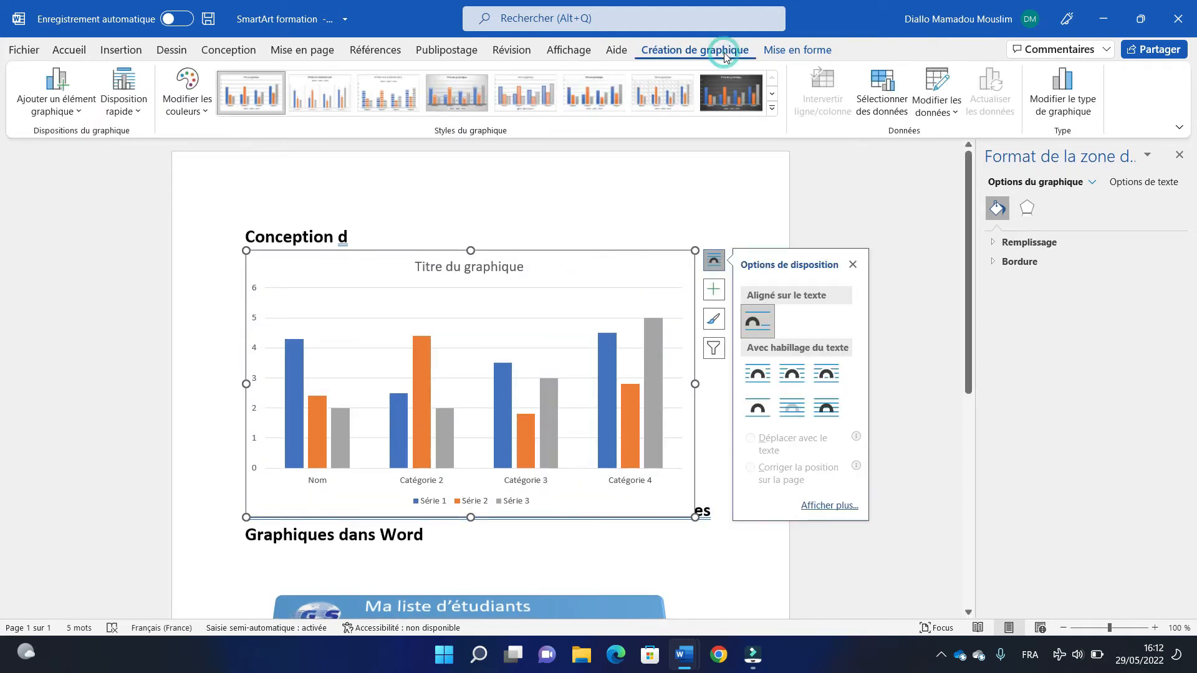
{"action": "left_click", "coordinate": [792, 51]}
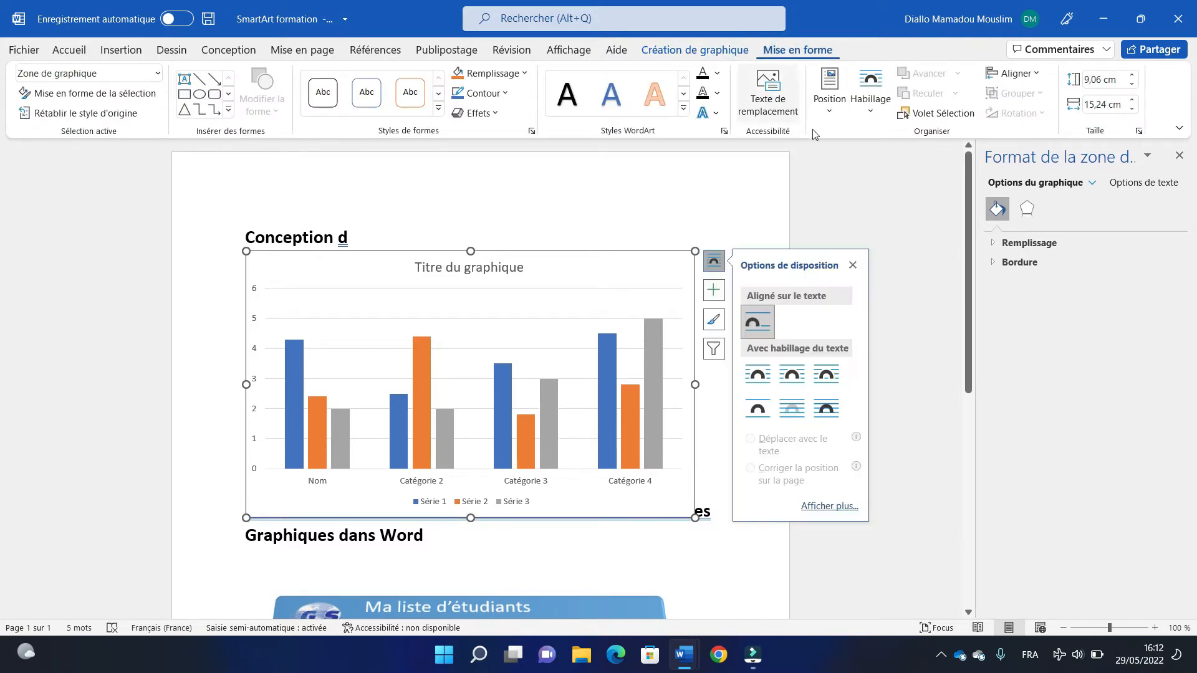
{"action": "left_click", "coordinate": [874, 113]}
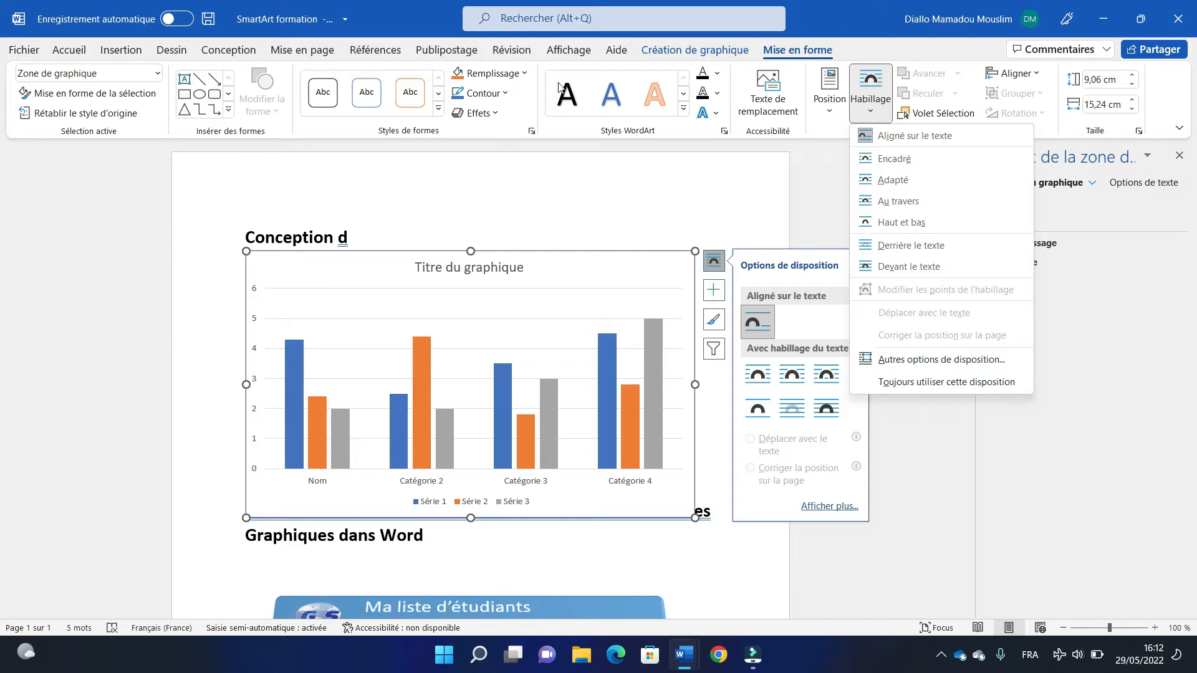
Apply the chart style with the dark background to the column chart
{"action": "left_click", "coordinate": [722, 55]}
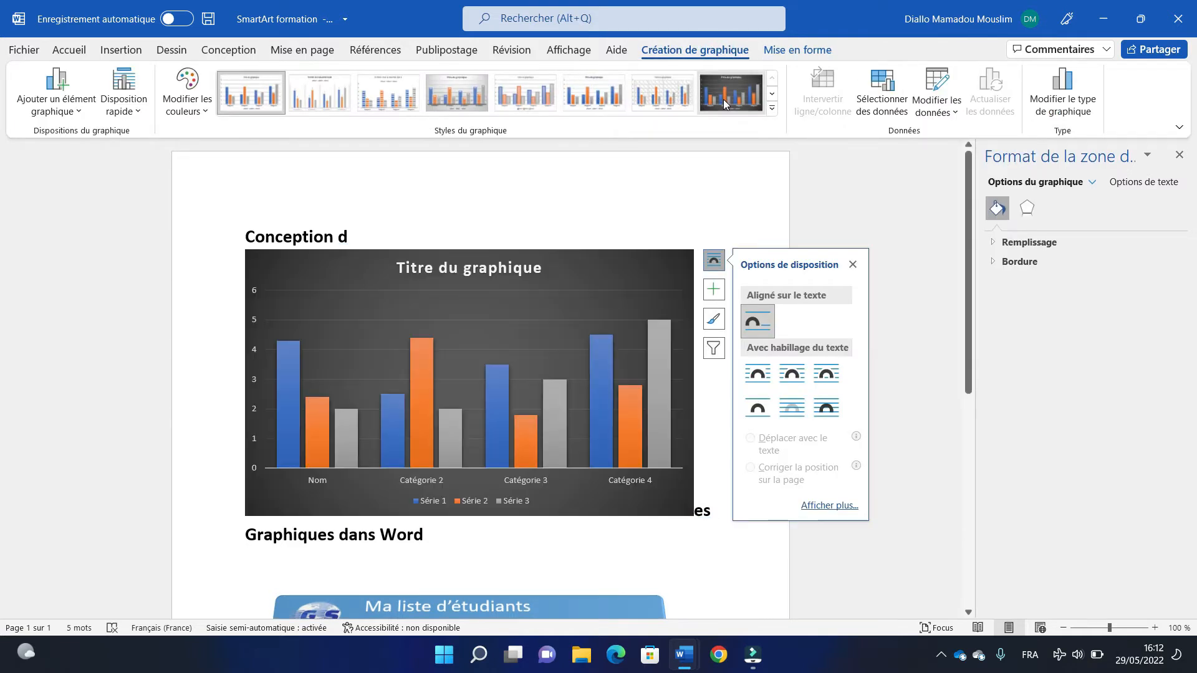
{"action": "left_click", "coordinate": [724, 103]}
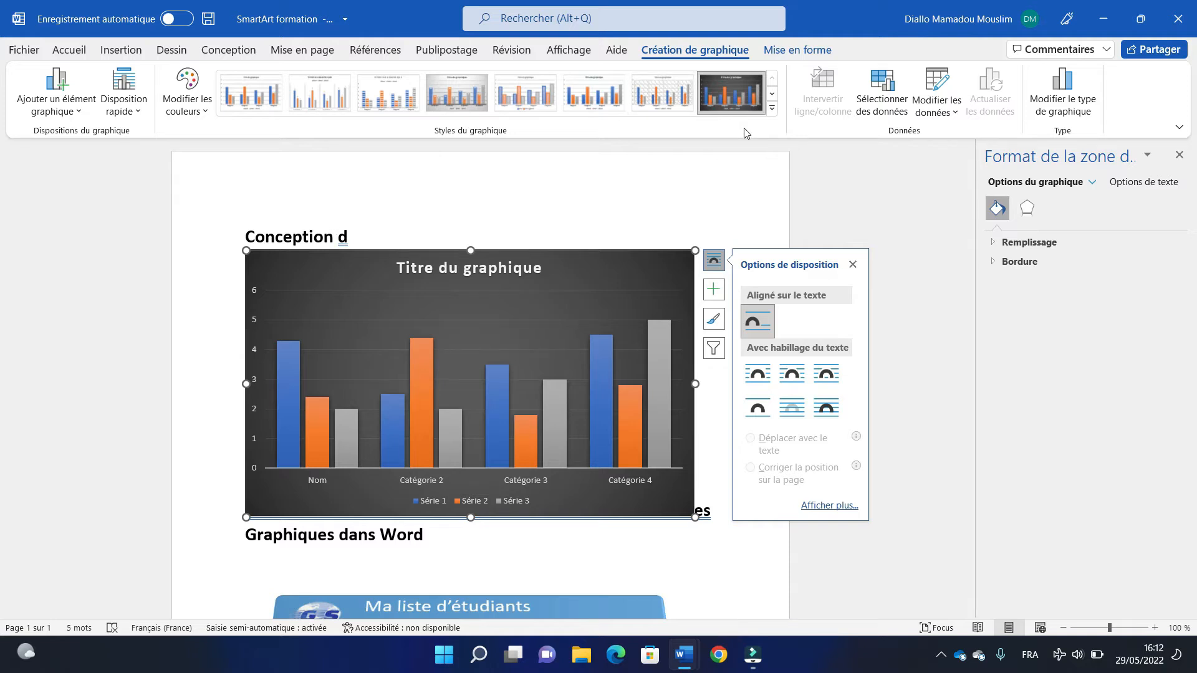
Apply the quick layout that adds a data table with legend keys and a vertical axis title to the chart
{"action": "left_click", "coordinate": [124, 100]}
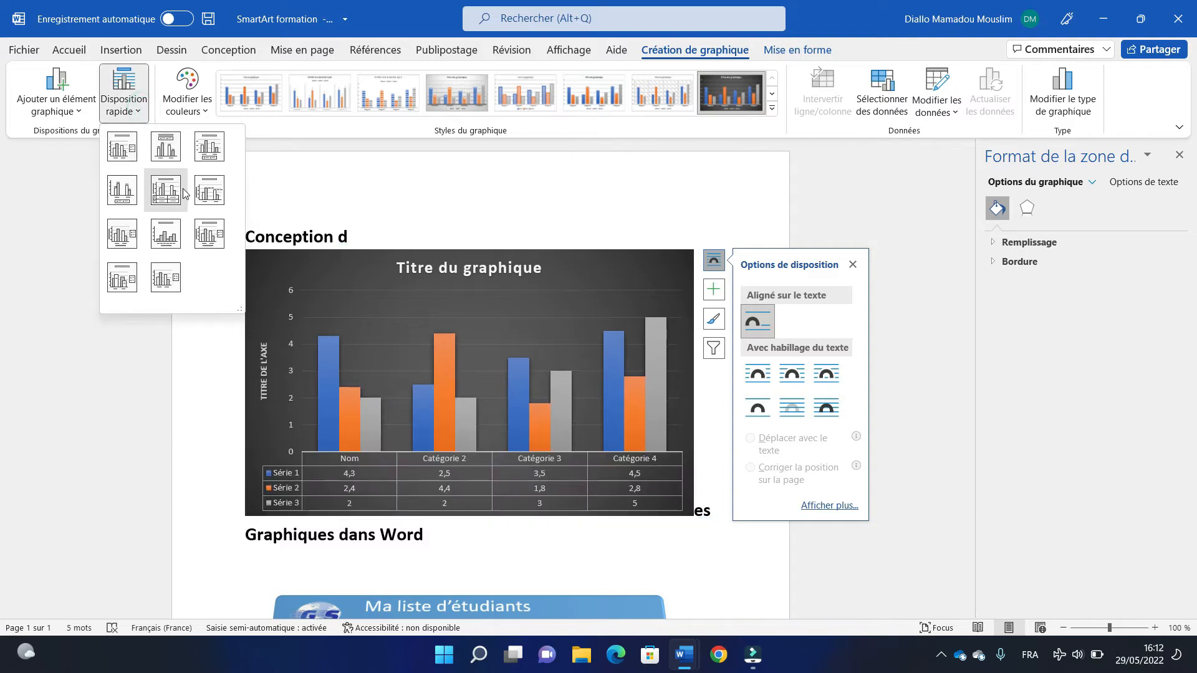
{"action": "left_click", "coordinate": [183, 190]}
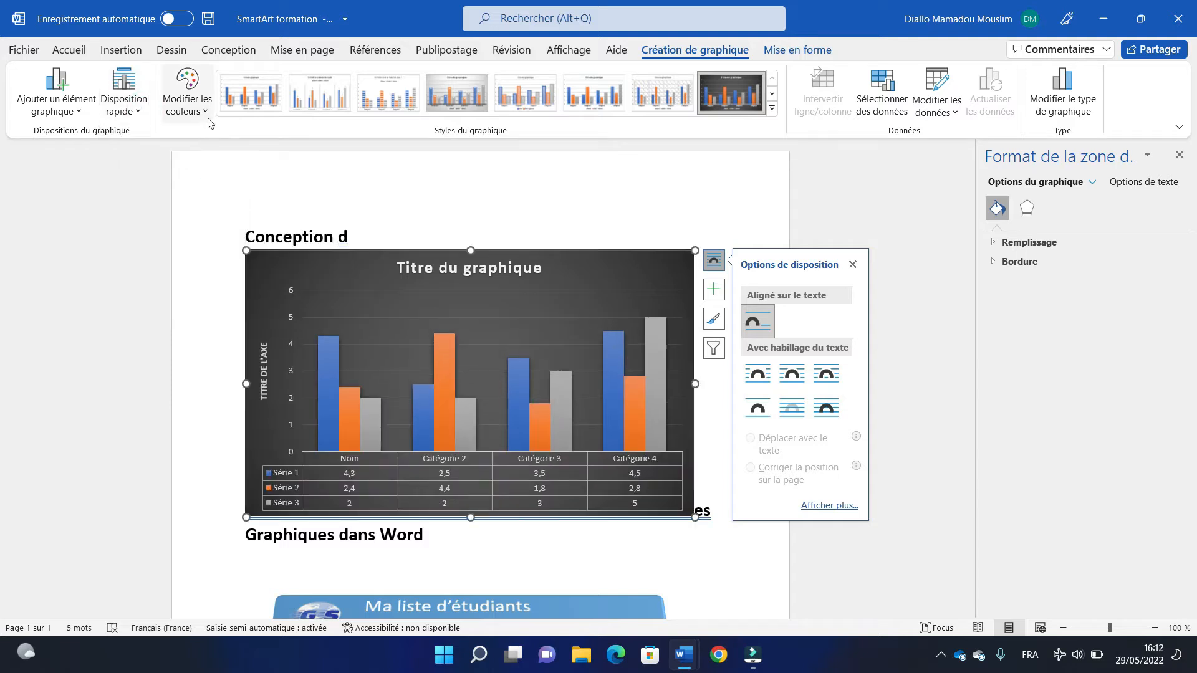
Try the blue monochrome palette on the chart and return to the first colourful palette
{"action": "left_click", "coordinate": [207, 116]}
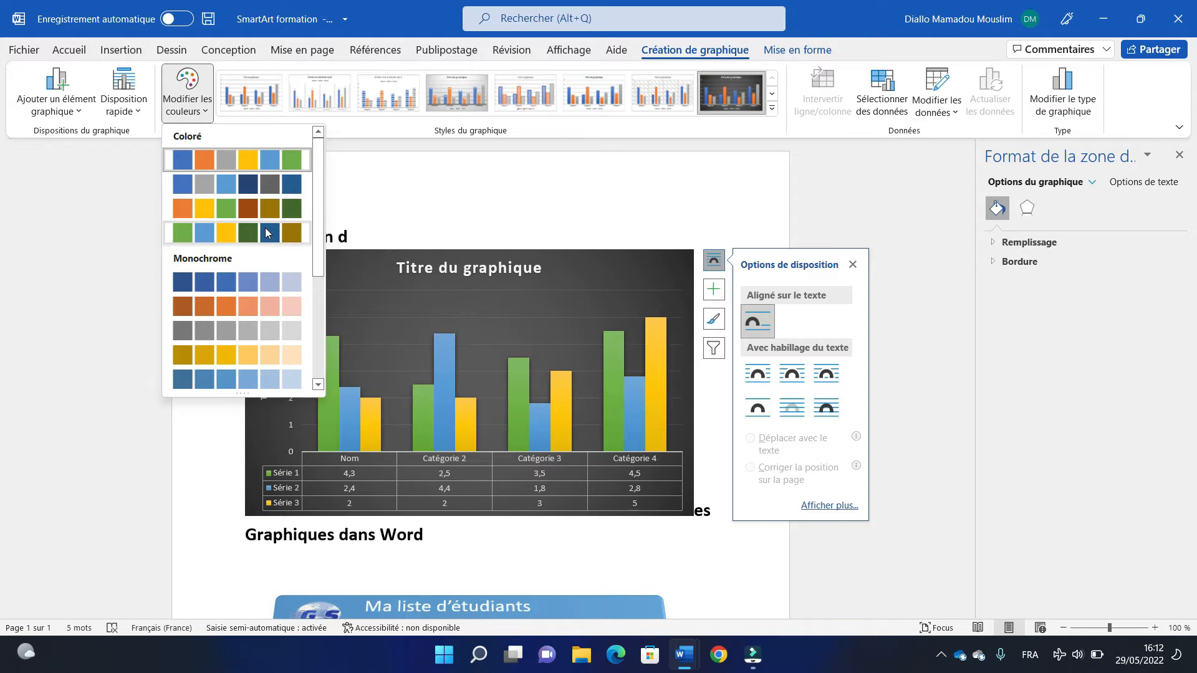
{"action": "left_click", "coordinate": [200, 283]}
{"action": "left_click", "coordinate": [206, 110]}
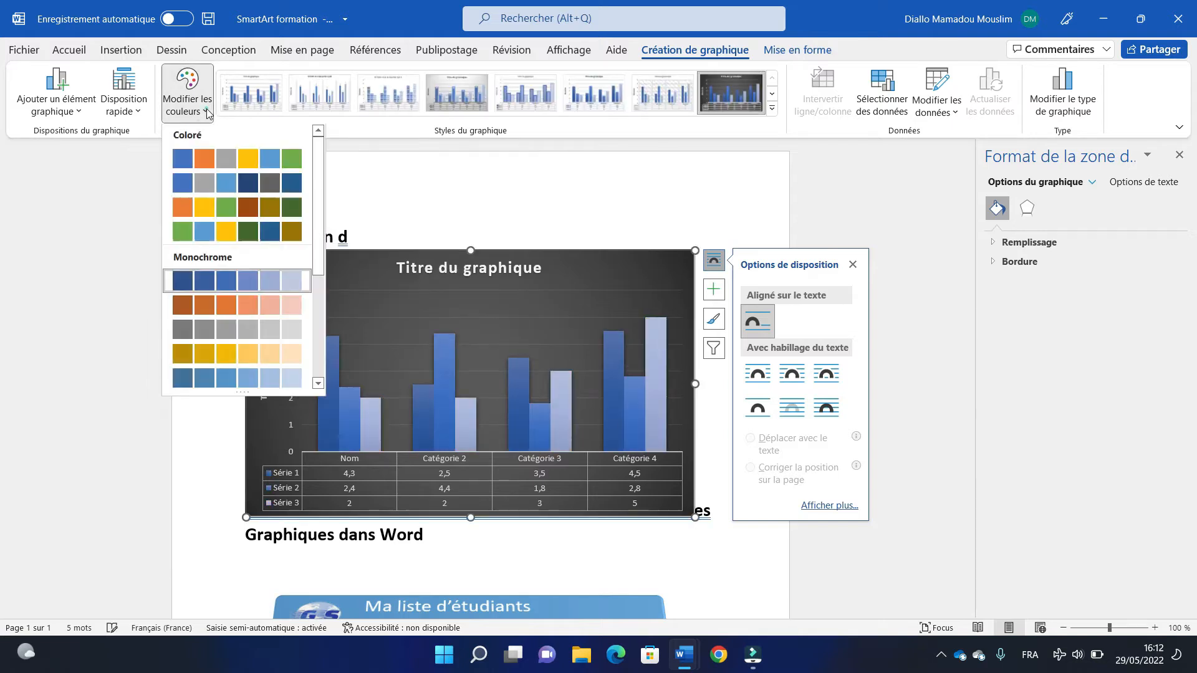
{"action": "left_click", "coordinate": [209, 158]}
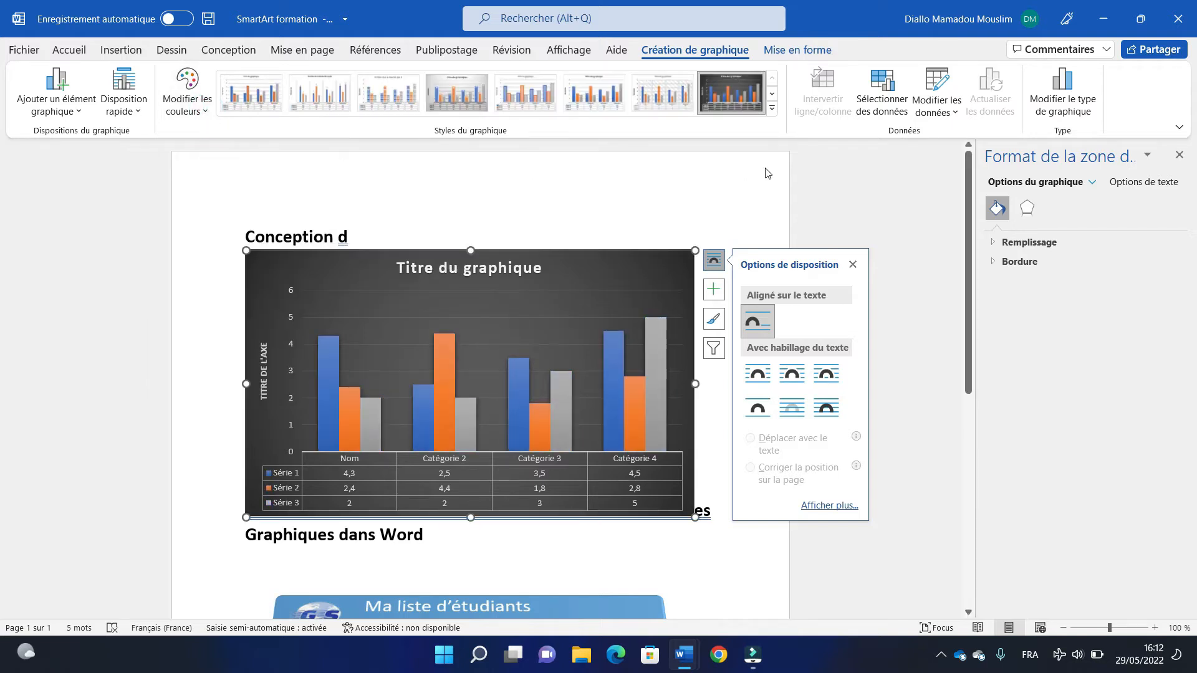
Apply the black WordArt style to the chart's text and examine the outline, fill and shape style choices
{"action": "left_click", "coordinate": [798, 50]}
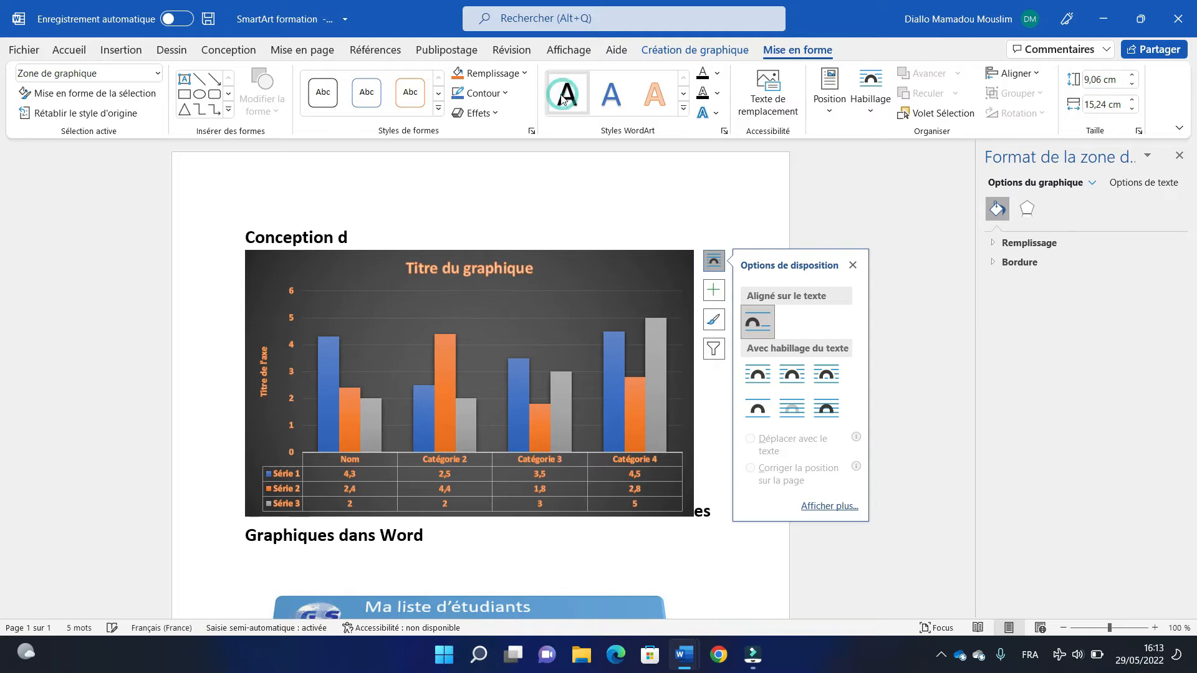
{"action": "left_click", "coordinate": [506, 93]}
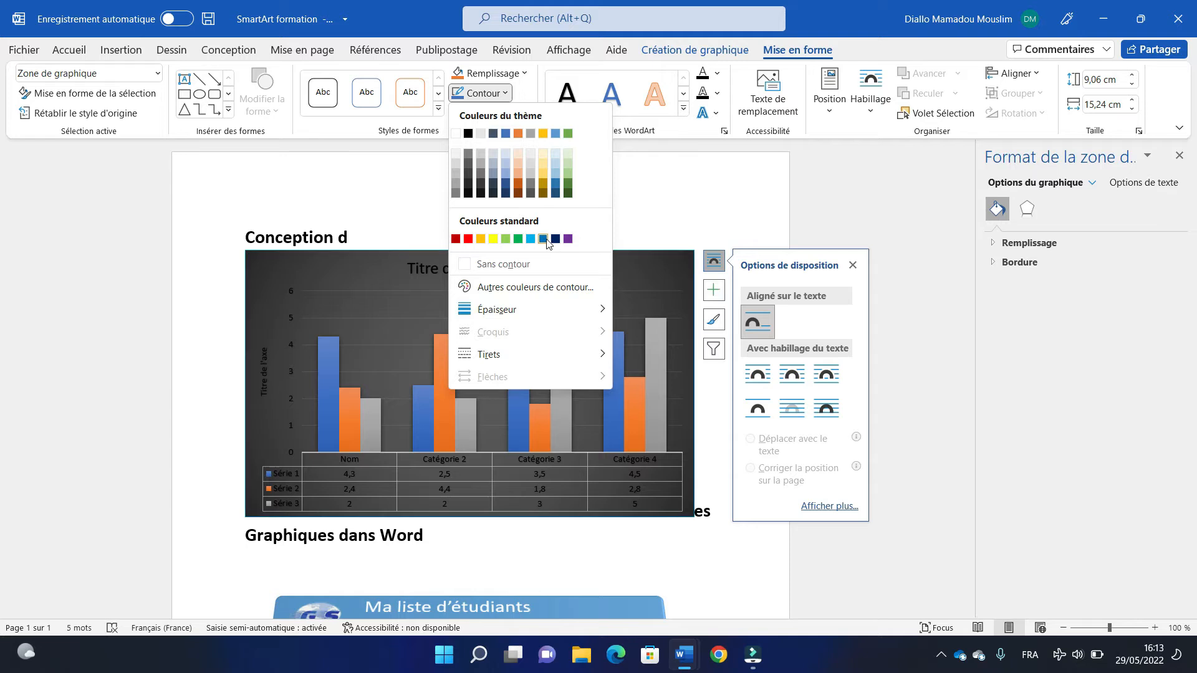
{"action": "left_click", "coordinate": [525, 75]}
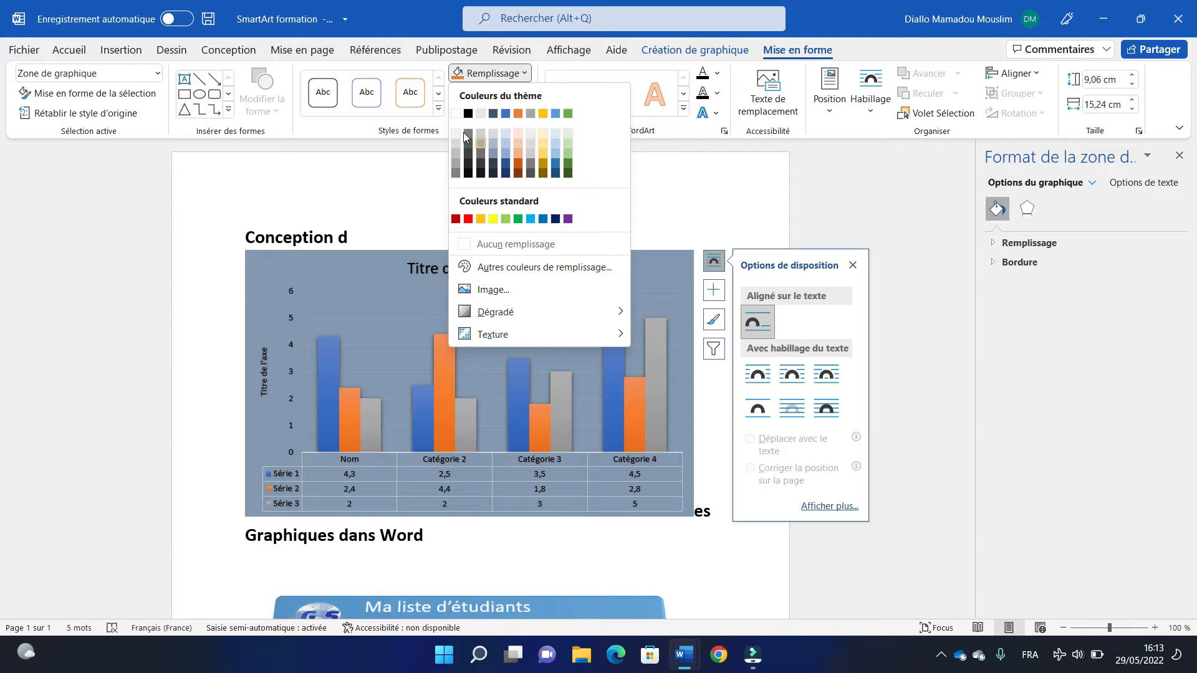
{"action": "left_click", "coordinate": [439, 111]}
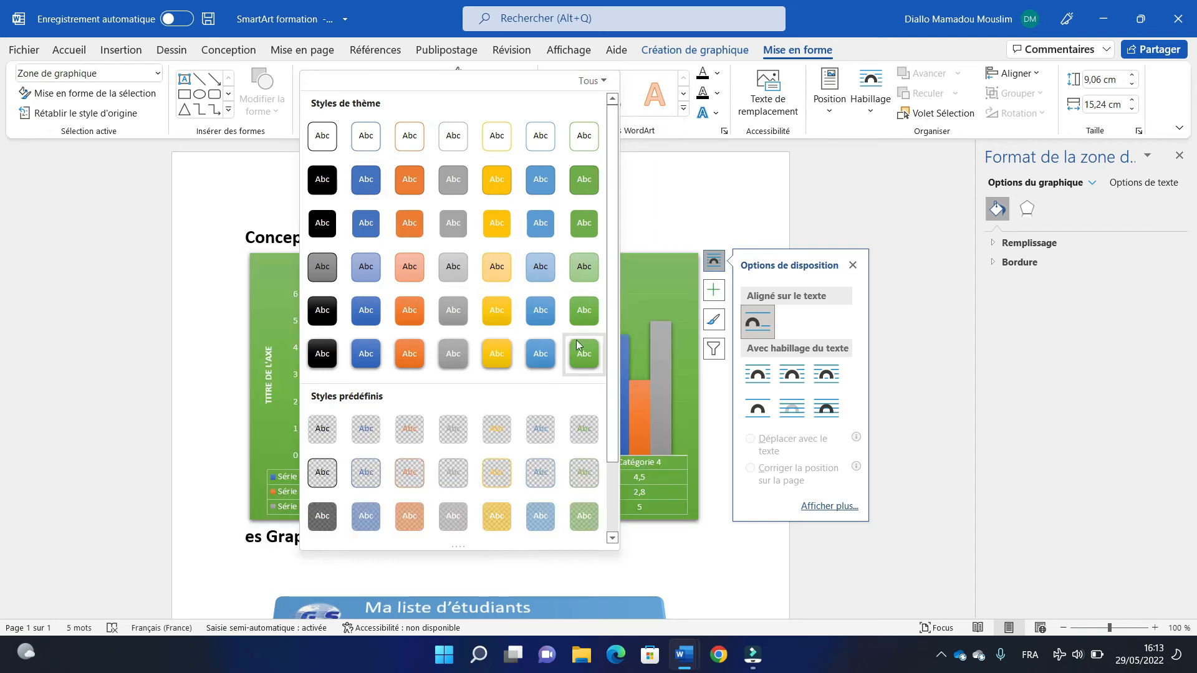
{"action": "left_click", "coordinate": [917, 211]}
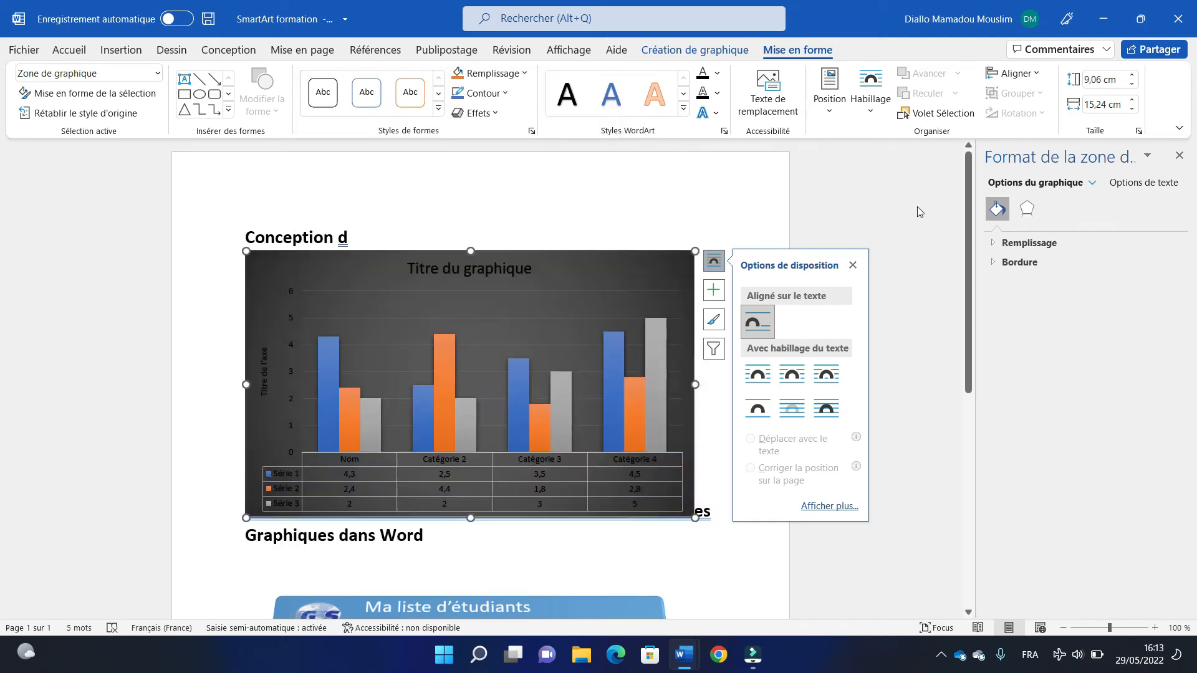
Select the chart's plot area and examine its design, formatting and layout options
{"action": "left_click", "coordinate": [566, 208]}
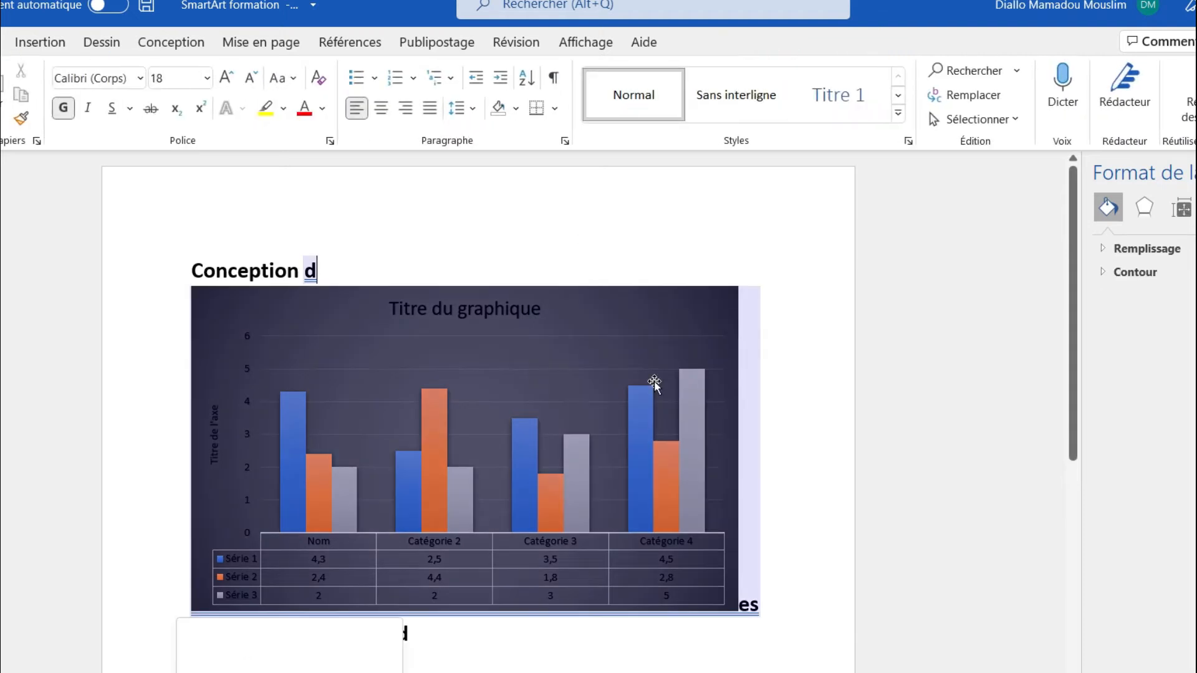
{"action": "left_click", "coordinate": [654, 383]}
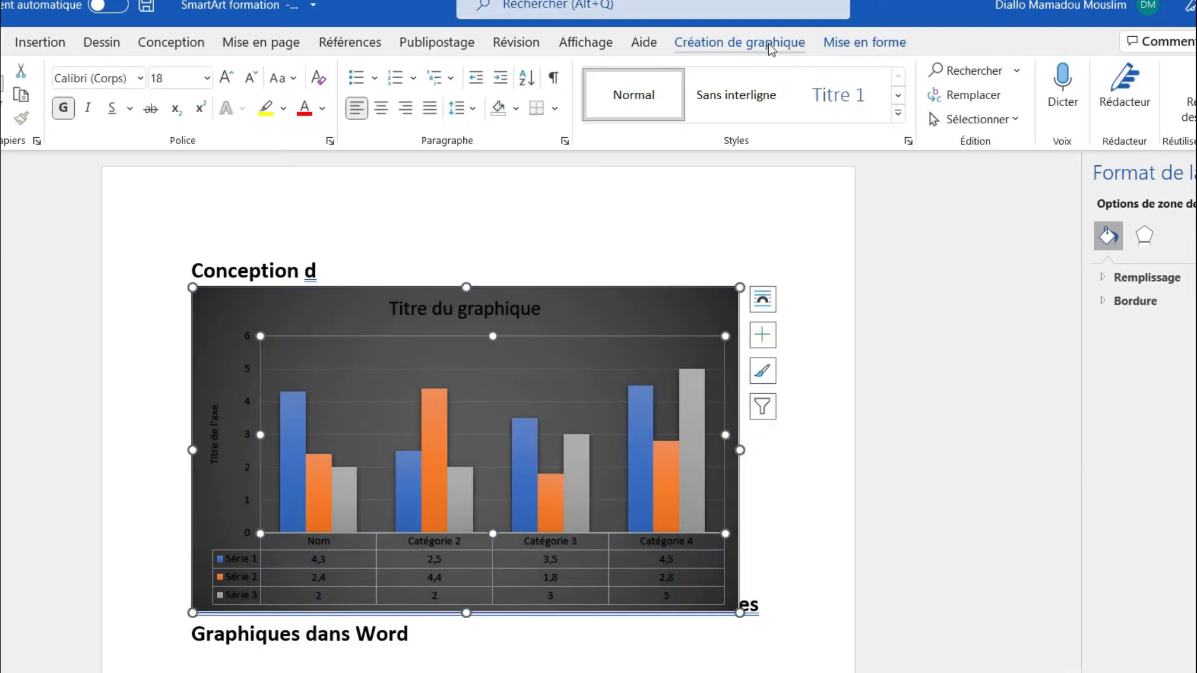
{"action": "left_click", "coordinate": [768, 43]}
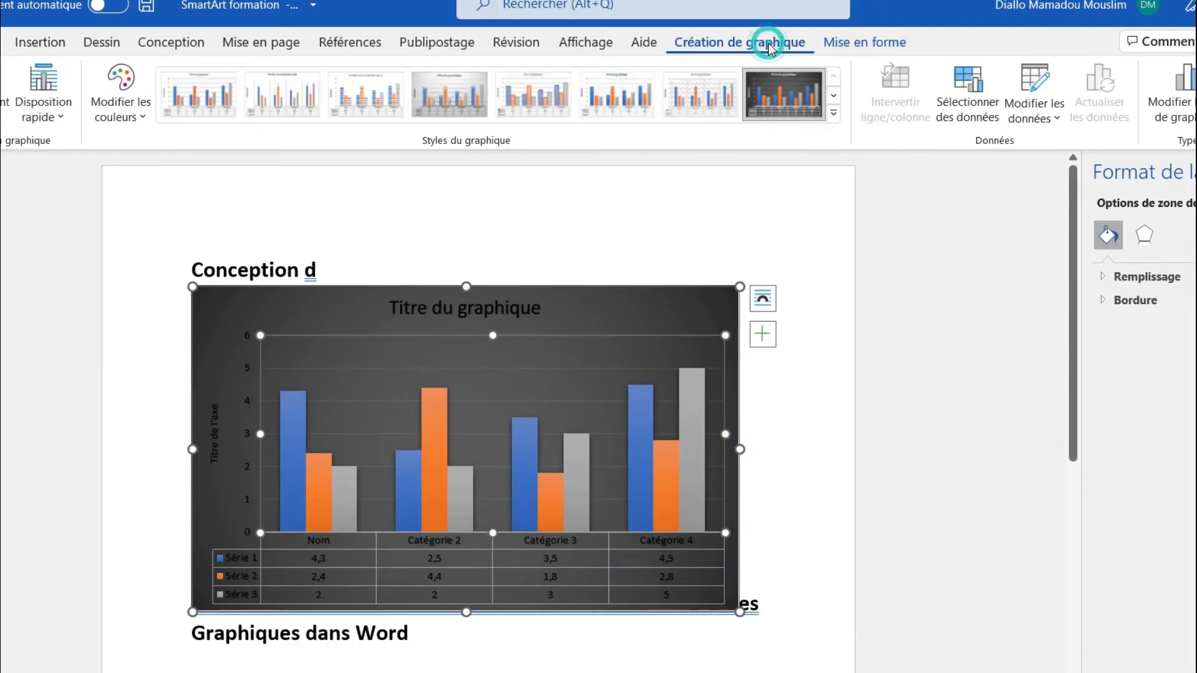
{"action": "left_click", "coordinate": [860, 44]}
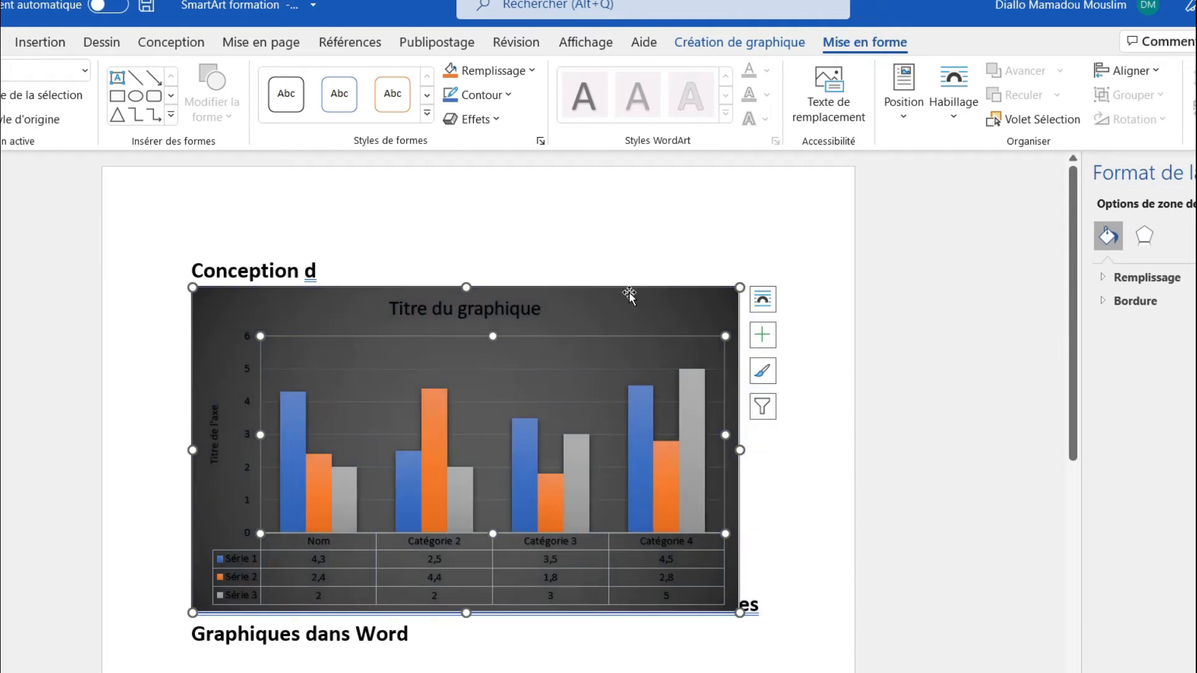
{"action": "left_click", "coordinate": [771, 302]}
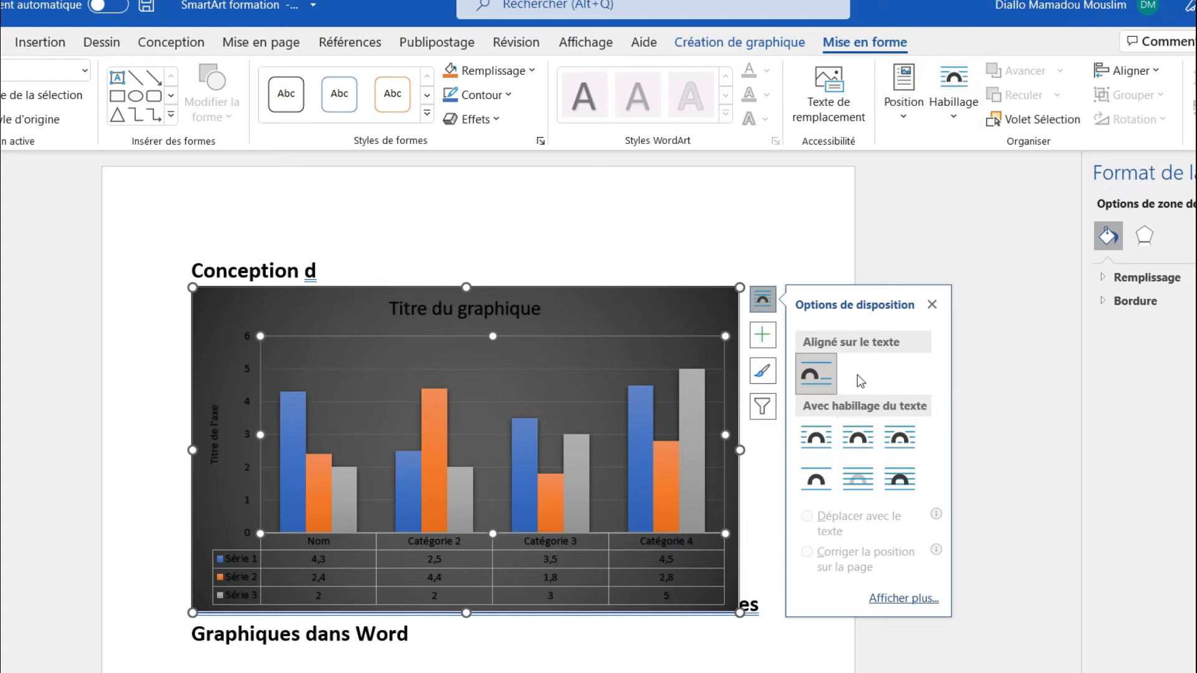
Hide the chart's axes and show them again
{"action": "left_click", "coordinate": [773, 344]}
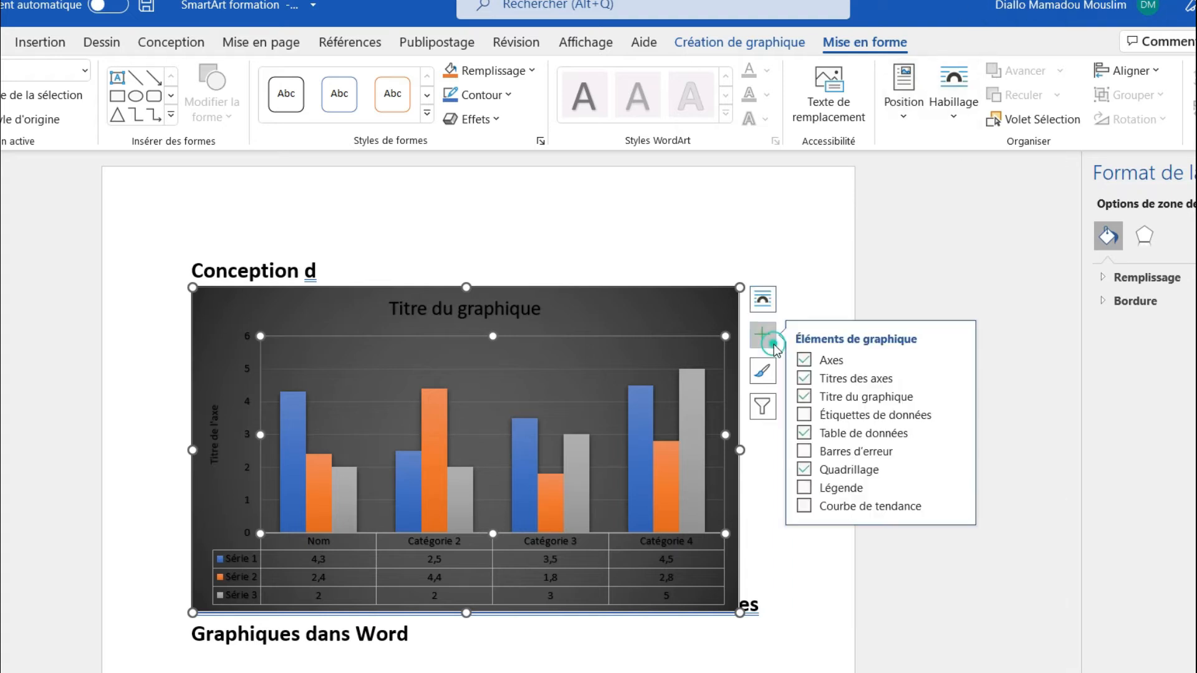
{"action": "left_click", "coordinate": [805, 361]}
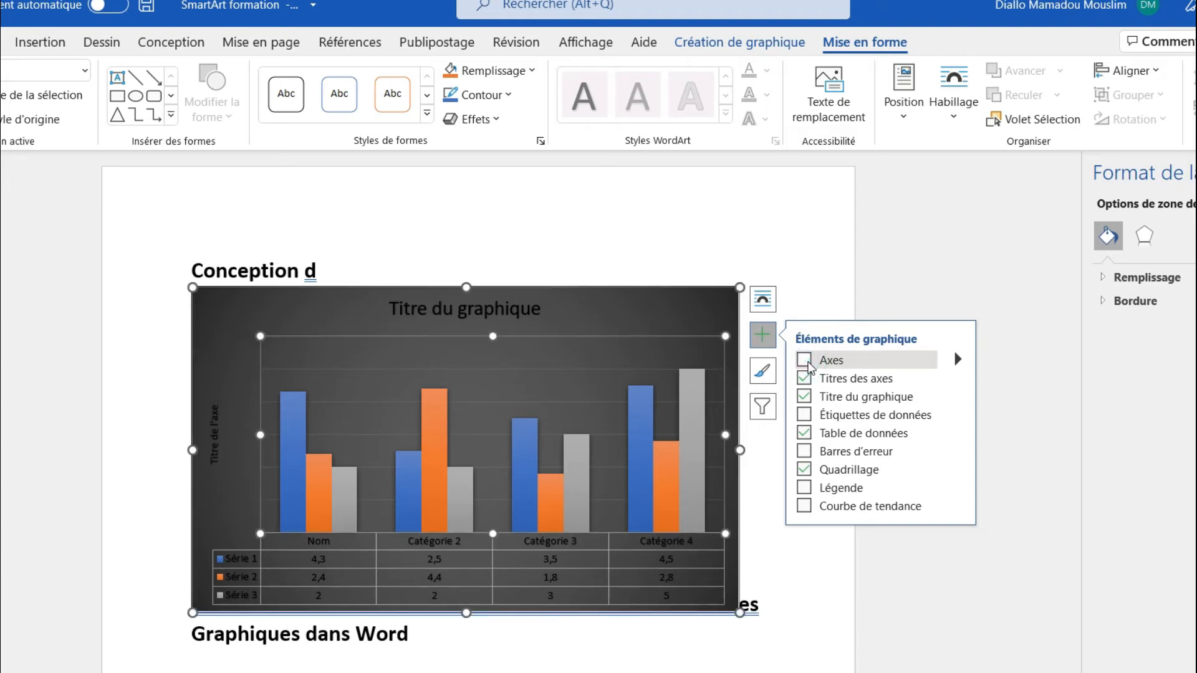
{"action": "left_click", "coordinate": [806, 363]}
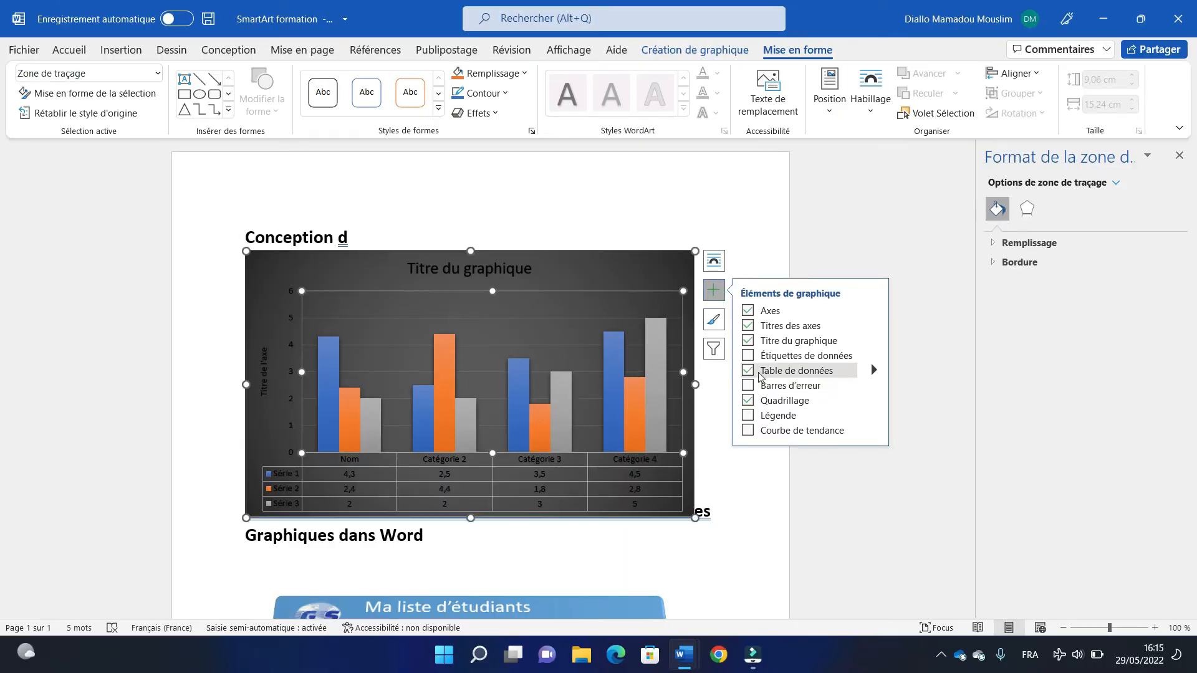
Remove the data table from the chart
{"action": "left_click", "coordinate": [748, 371]}
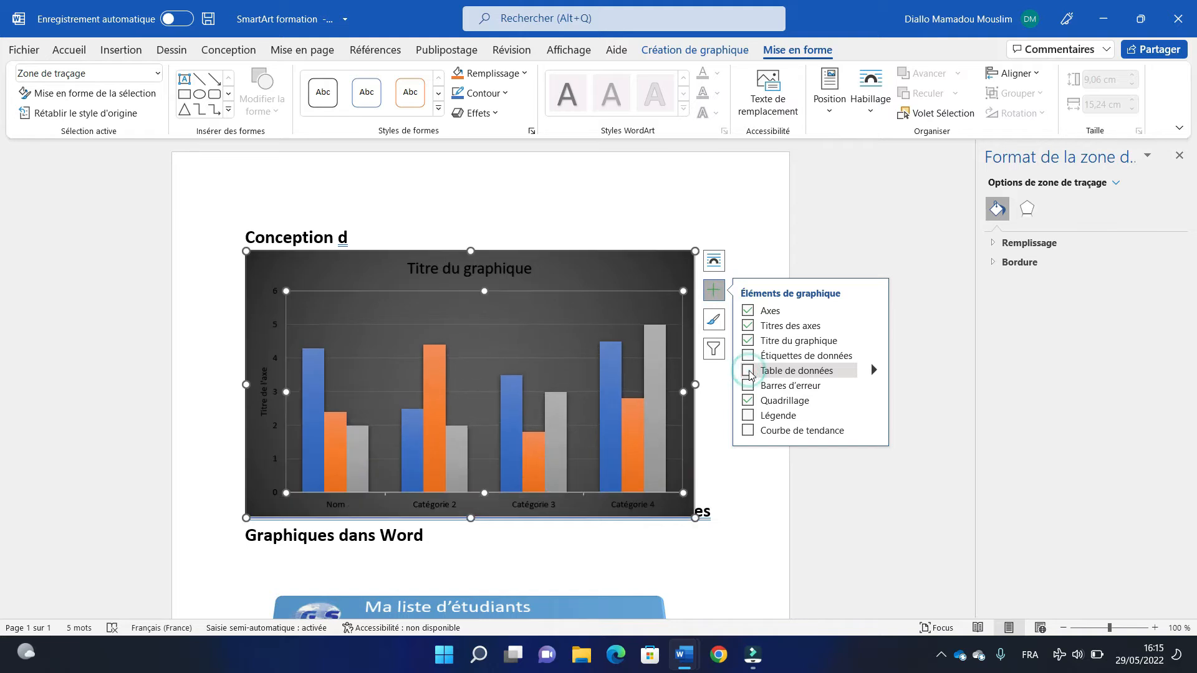
{"action": "left_click", "coordinate": [748, 371]}
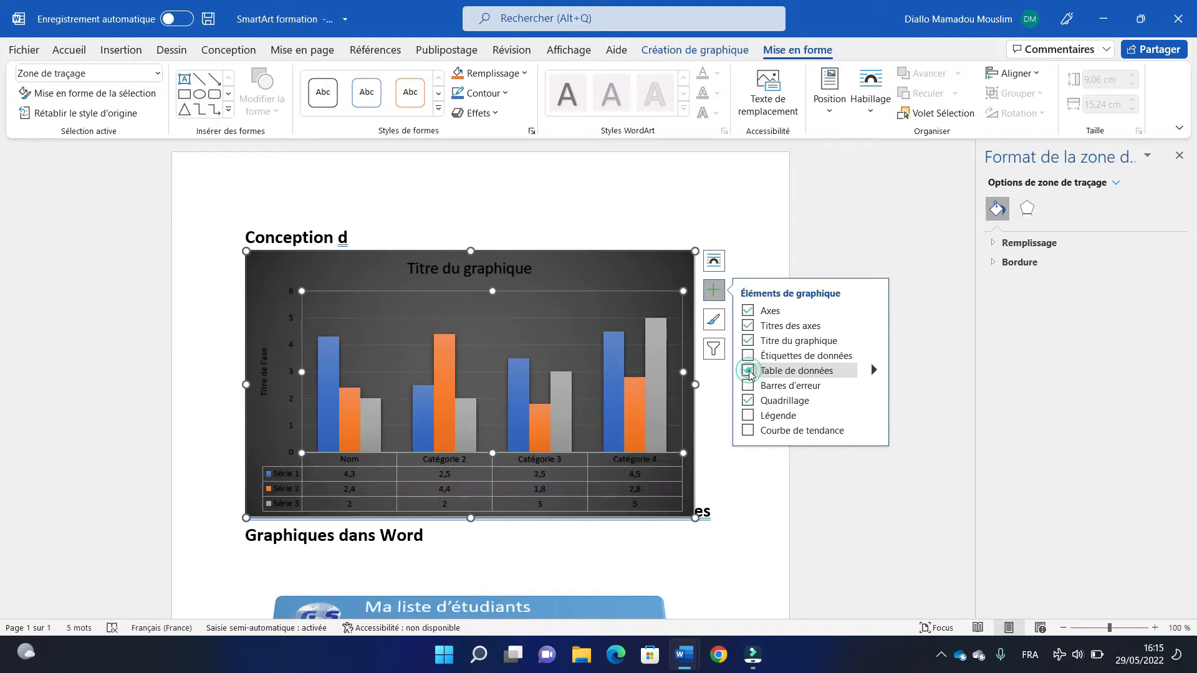
{"action": "left_click", "coordinate": [748, 371]}
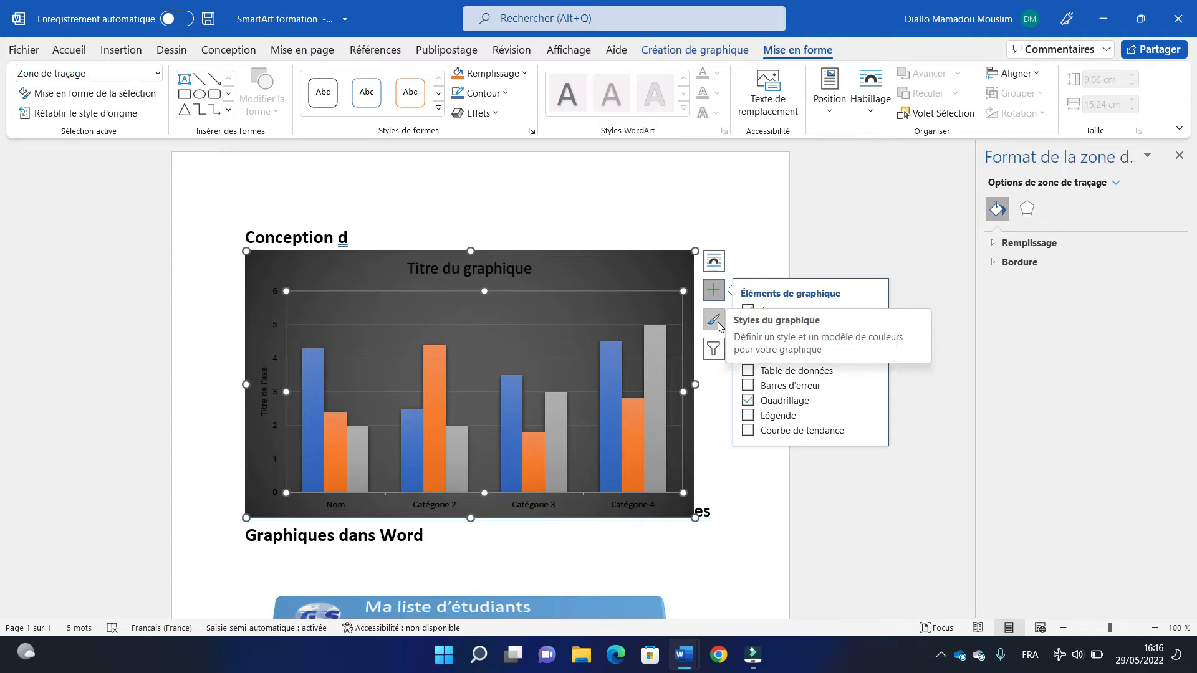
Apply the last chart style, with shaded columns on a white background, and view the available colour palettes
{"action": "left_click", "coordinate": [693, 50]}
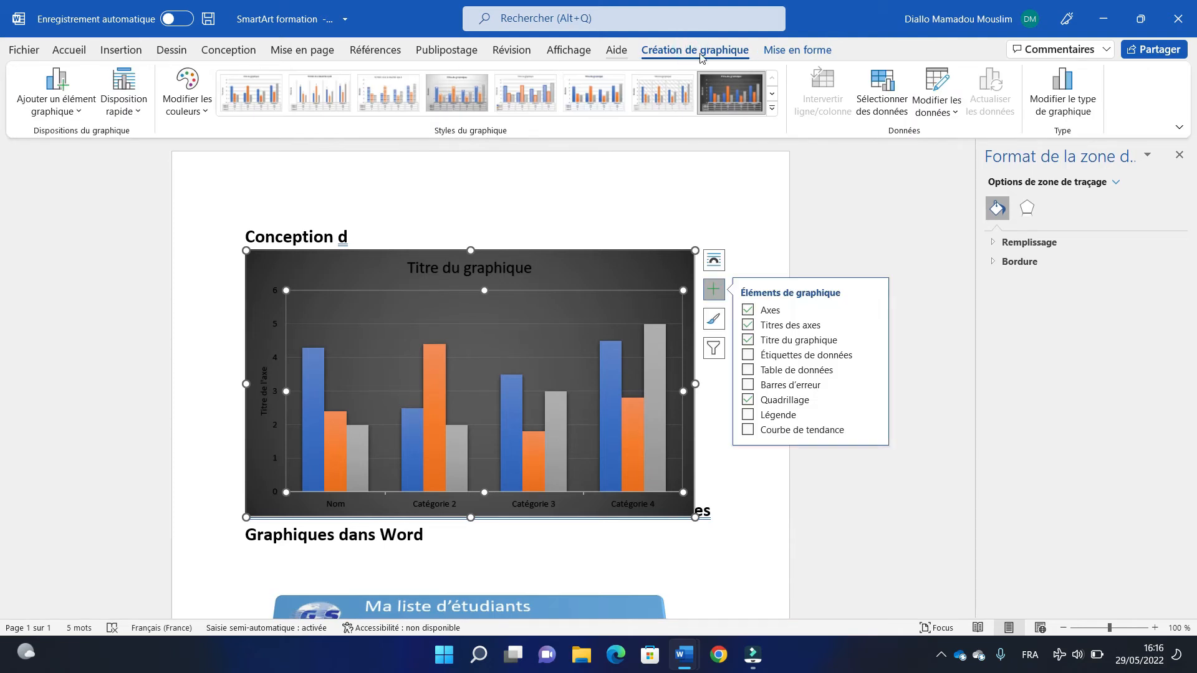
{"action": "left_click", "coordinate": [713, 319]}
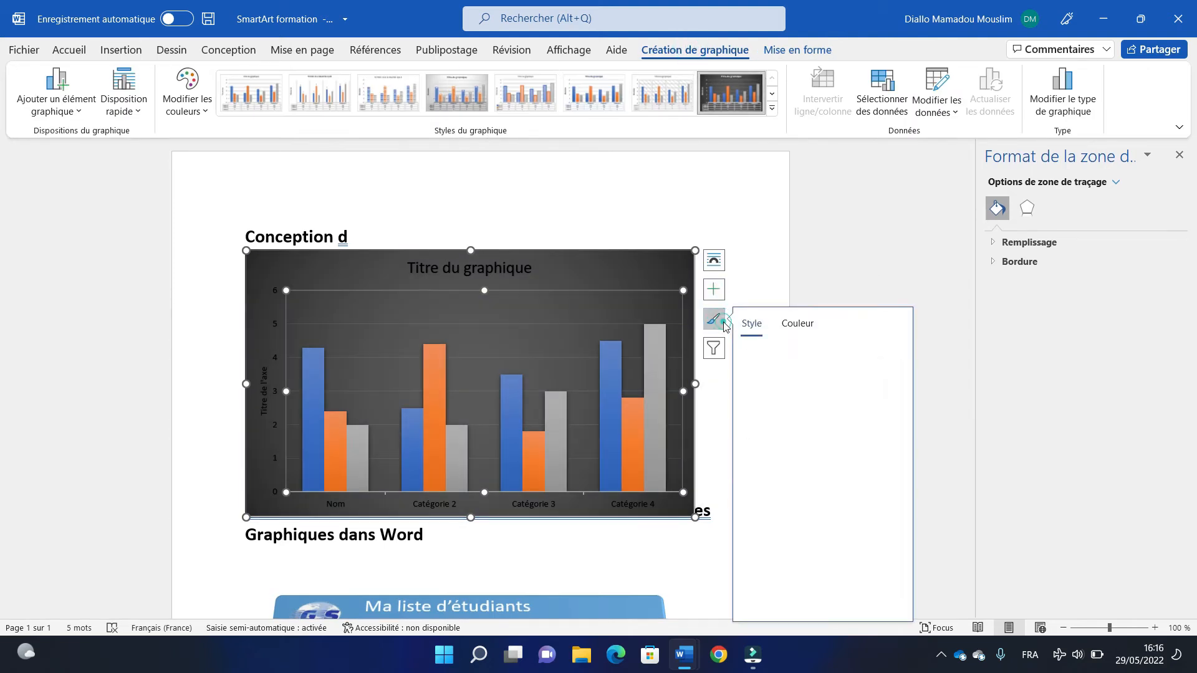
{"action": "scroll", "coordinate": [896, 477], "scroll_direction": "down", "scroll_amount": 5}
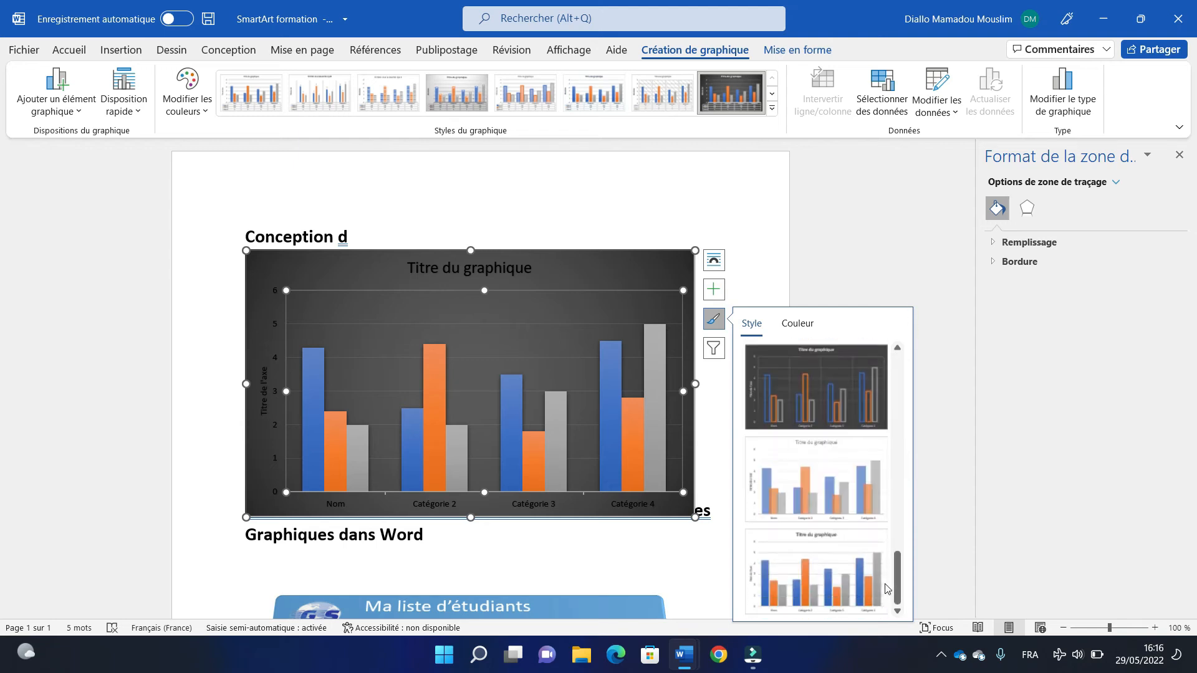
{"action": "left_click", "coordinate": [794, 461]}
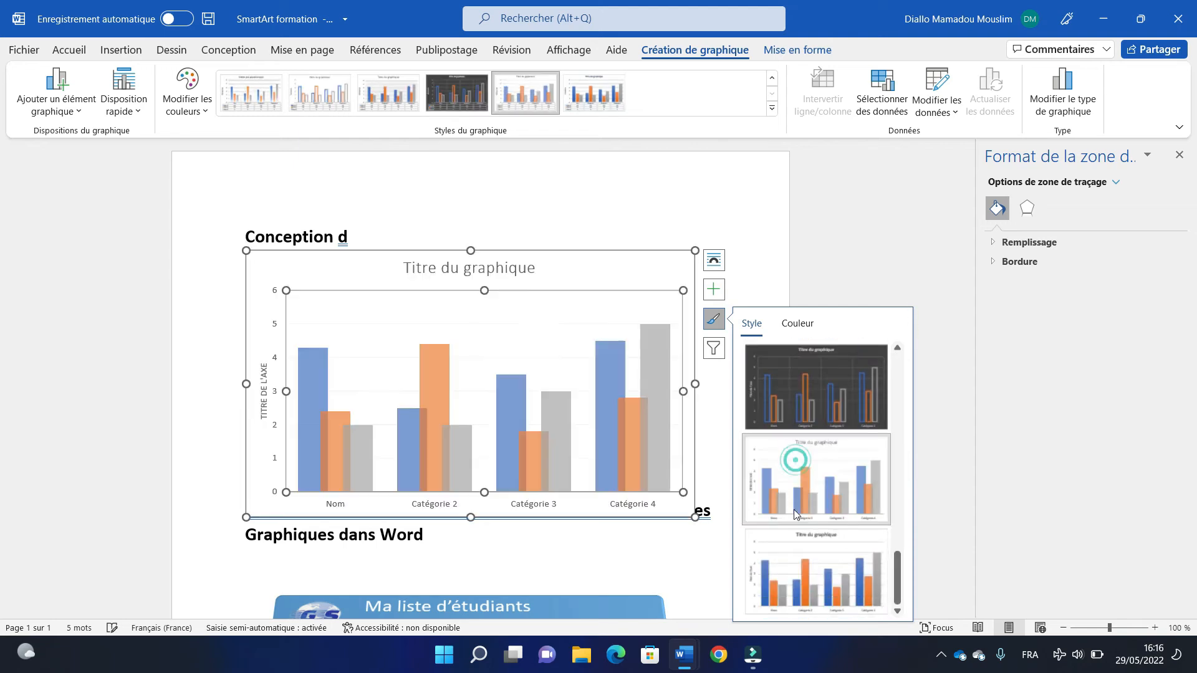
{"action": "left_click", "coordinate": [803, 567]}
{"action": "left_click", "coordinate": [797, 323]}
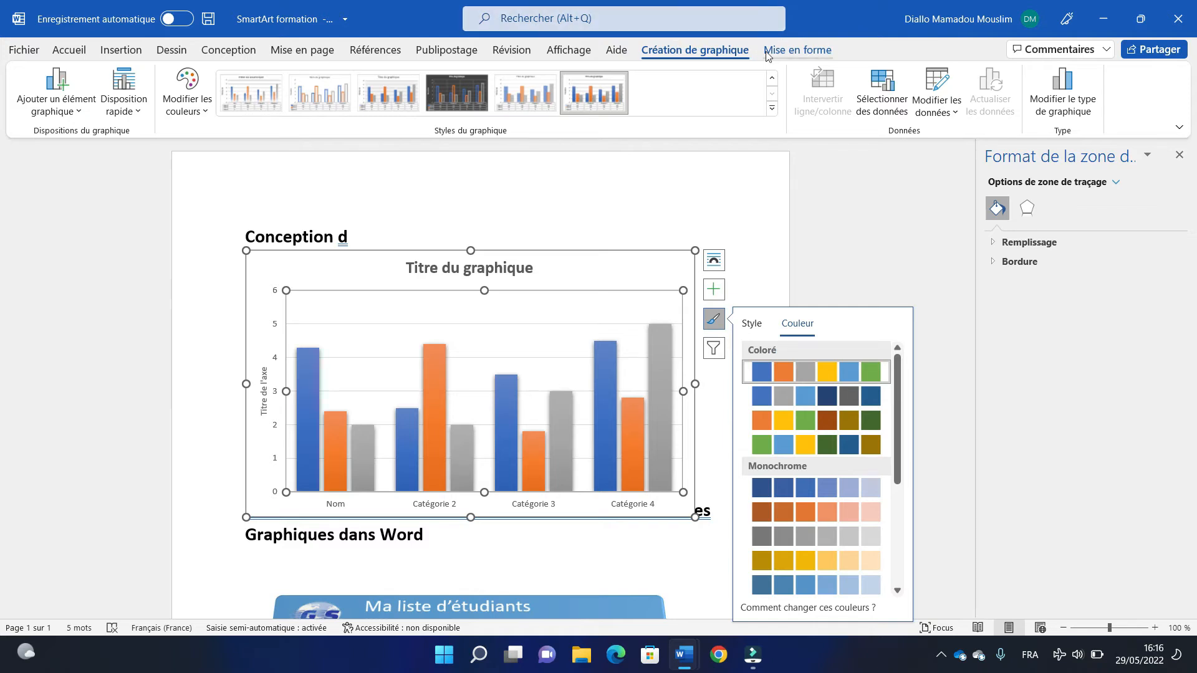
Apply text wrapping to the column chart so that the whole heading sits on one line above it
{"action": "left_click", "coordinate": [477, 376]}
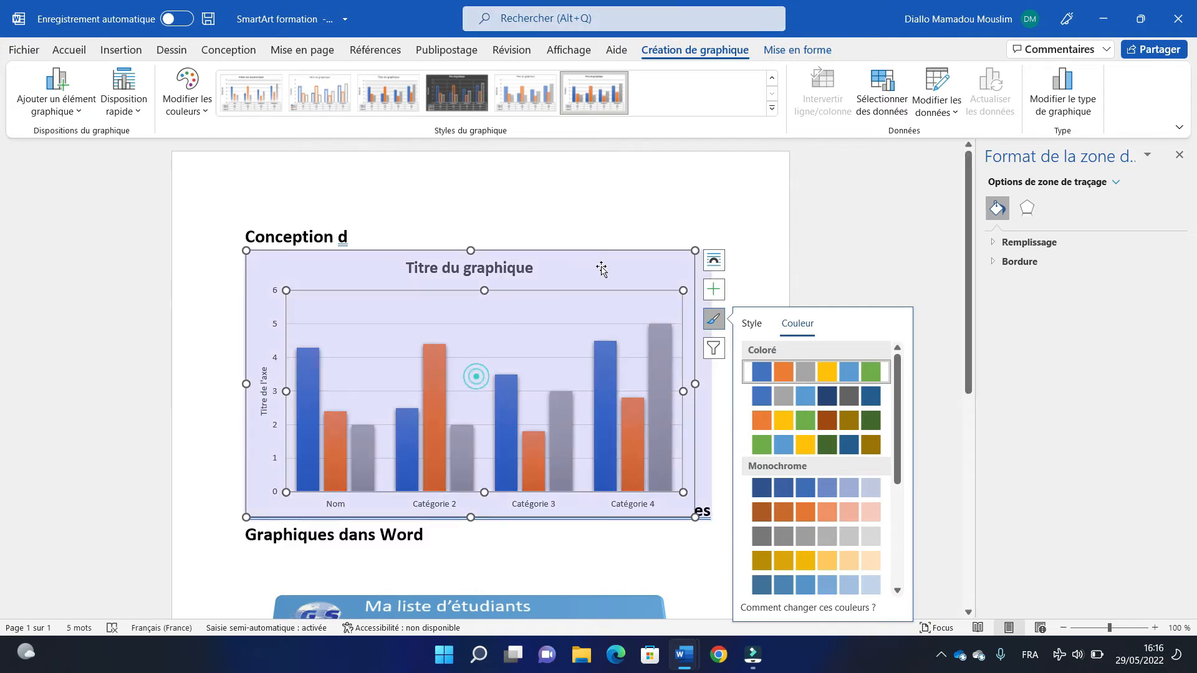
{"action": "left_click", "coordinate": [746, 222]}
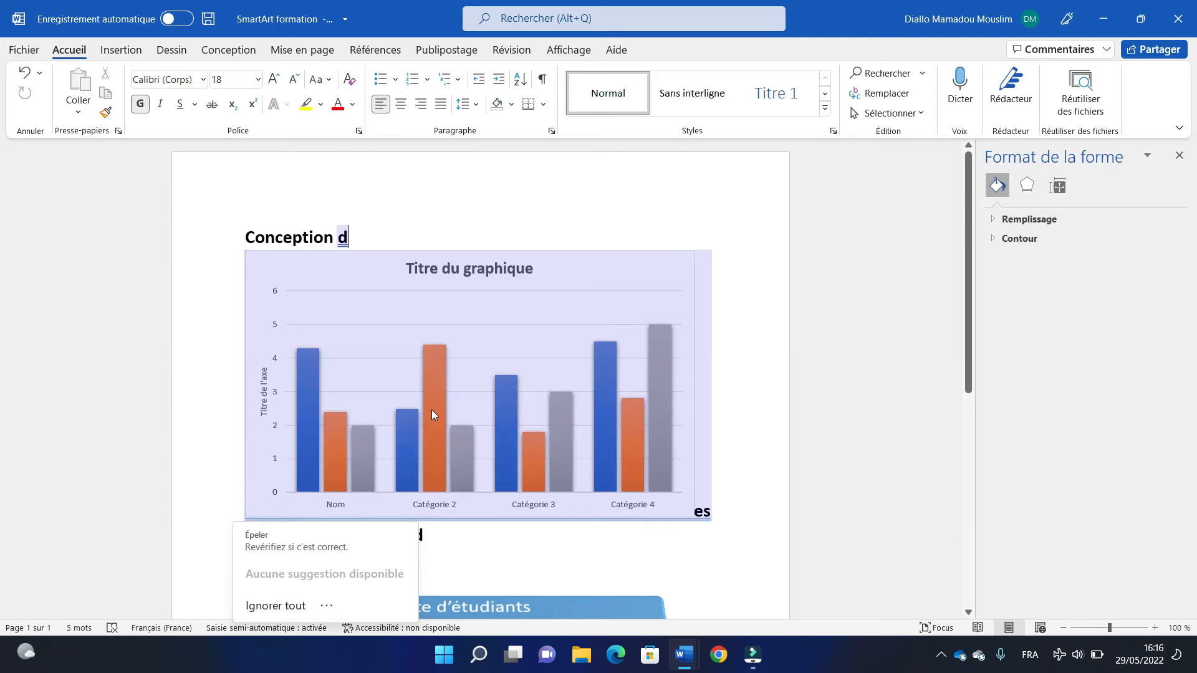
{"action": "left_click", "coordinate": [346, 306]}
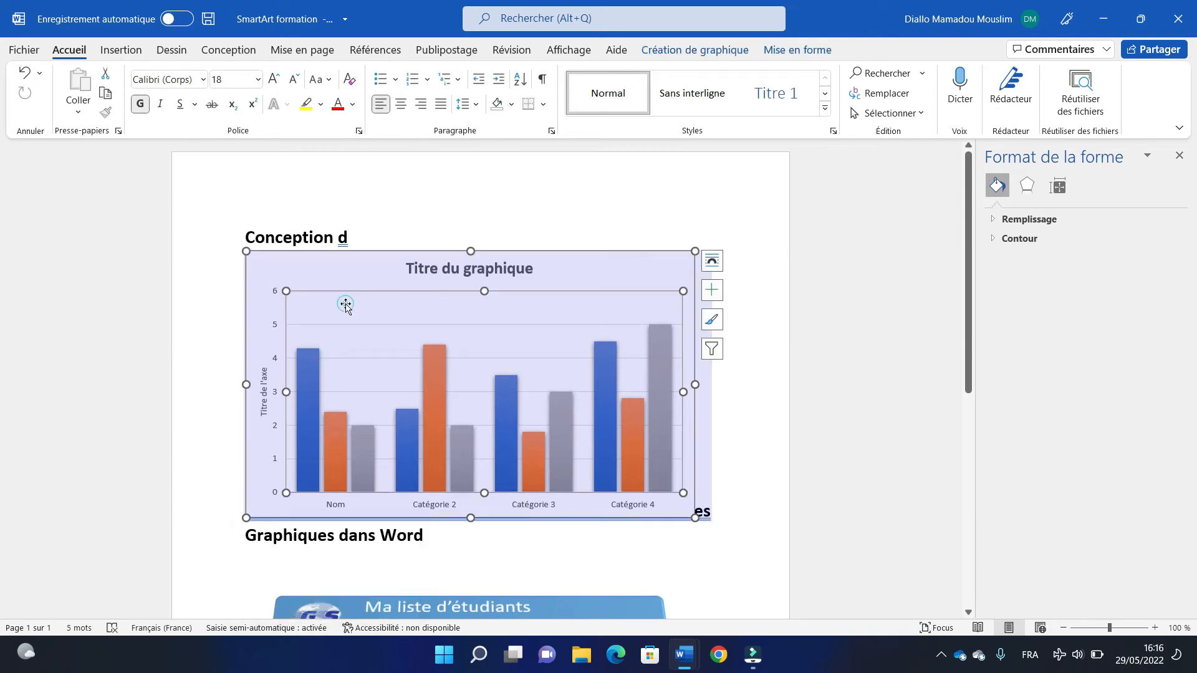
{"action": "left_click", "coordinate": [343, 303]}
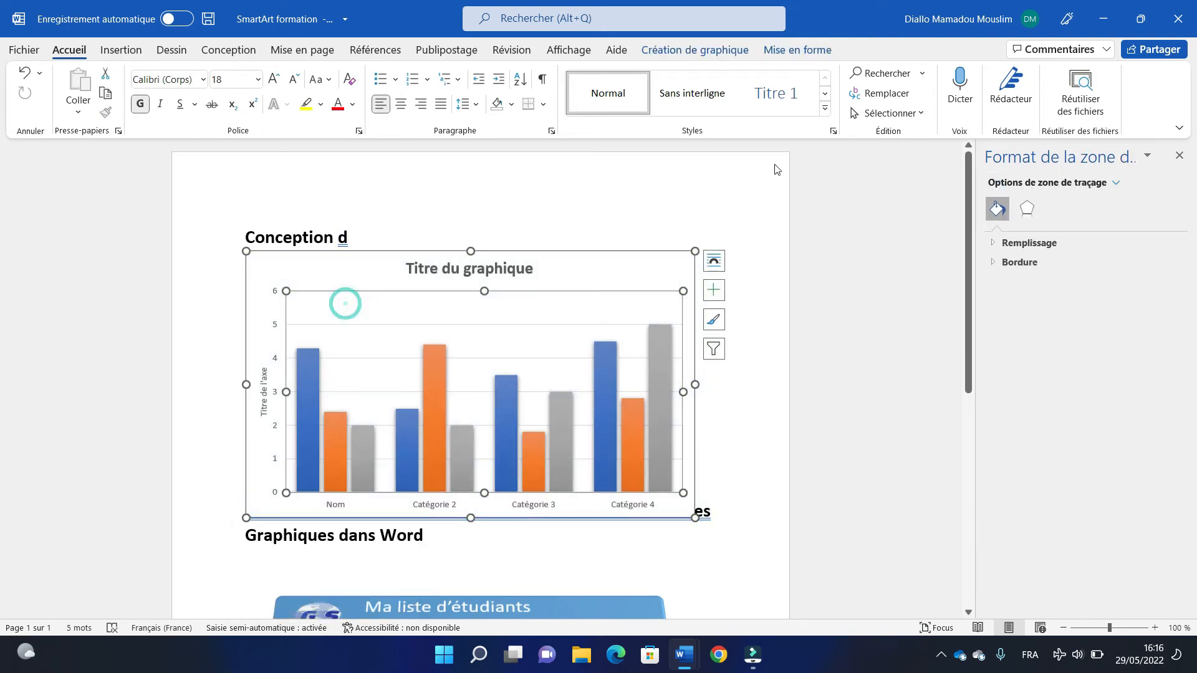
{"action": "left_click", "coordinate": [796, 53]}
{"action": "left_click", "coordinate": [863, 112]}
{"action": "left_click", "coordinate": [885, 204]}
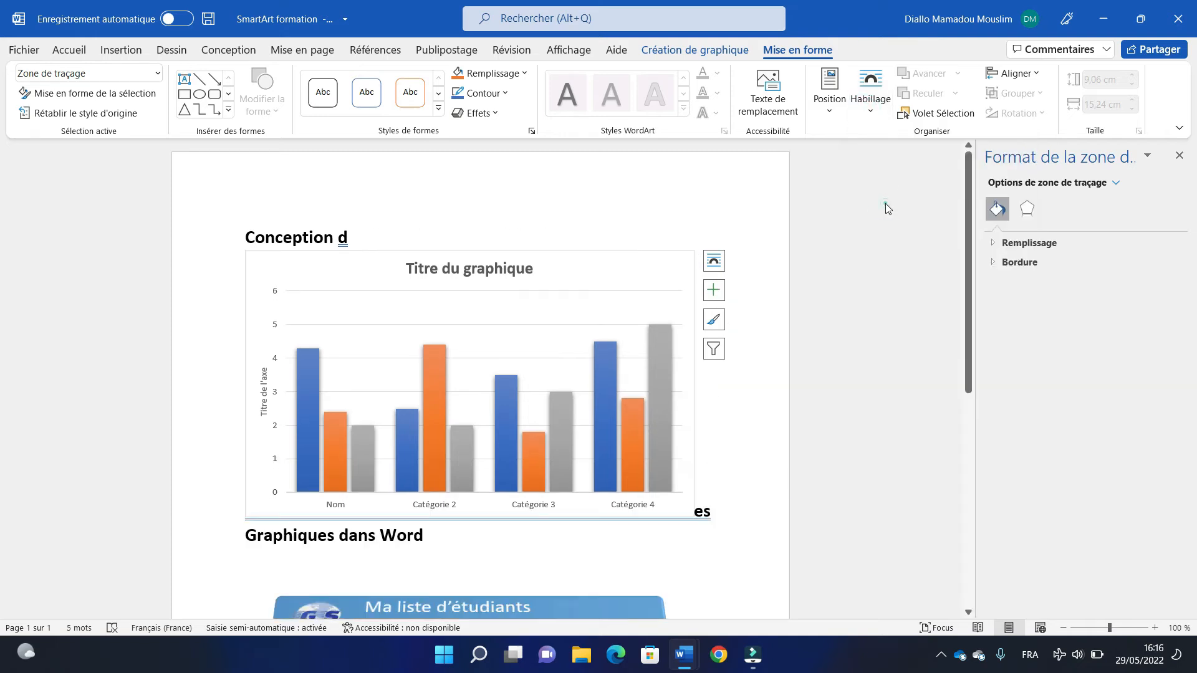
{"action": "left_click", "coordinate": [758, 333]}
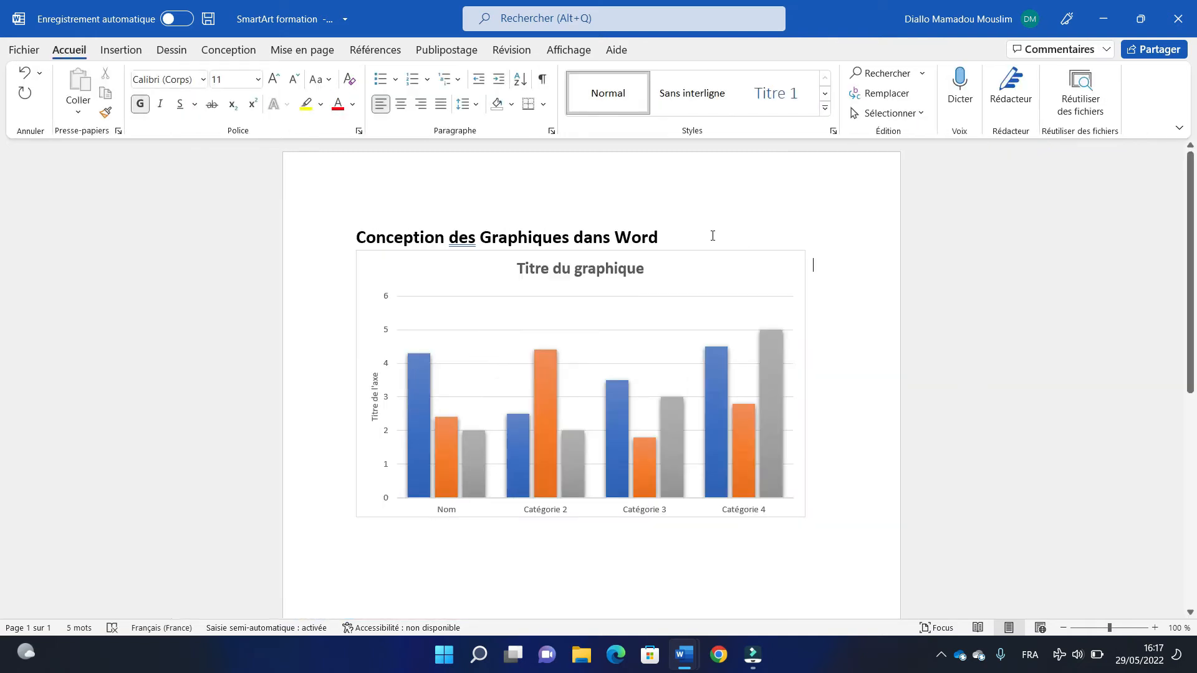
Examine the document design options with the chart selected and with the cursor in the heading
{"action": "left_click", "coordinate": [713, 236]}
{"action": "left_click", "coordinate": [639, 414]}
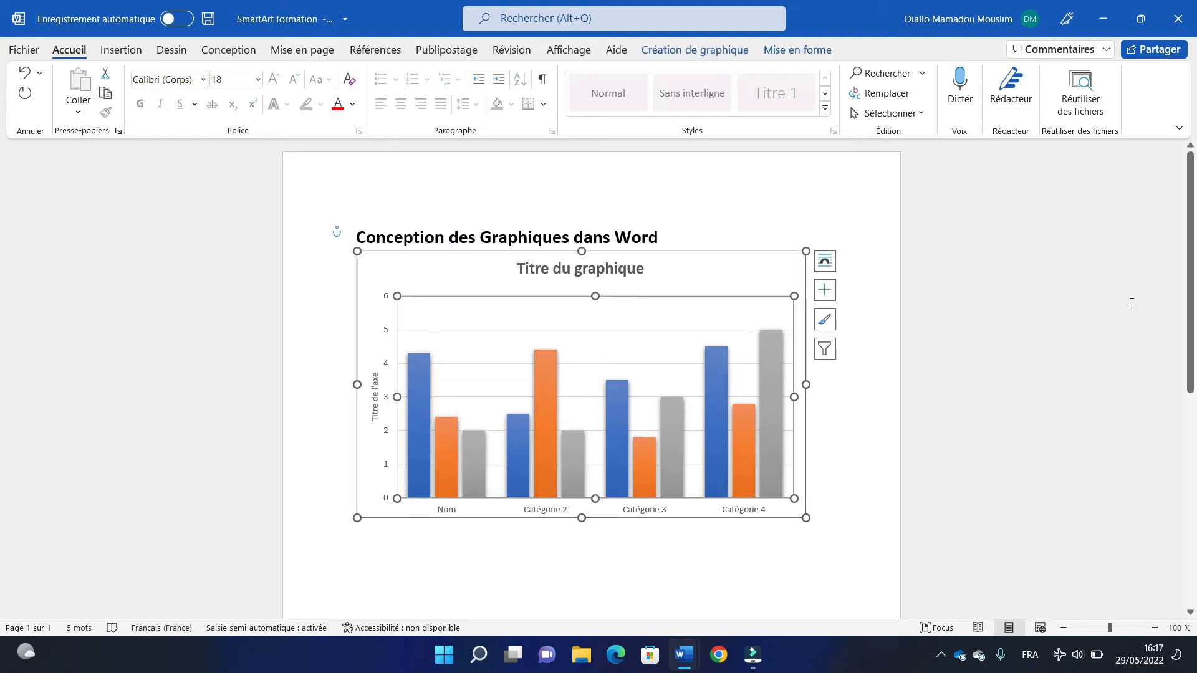
{"action": "mouse_move", "coordinate": [1193, 298]}
{"action": "left_mouse_down"}
{"action": "mouse_move", "coordinate": [1181, 404]}
{"action": "mouse_move", "coordinate": [1194, 286]}
{"action": "left_mouse_up"}
{"action": "left_click", "coordinate": [240, 57]}
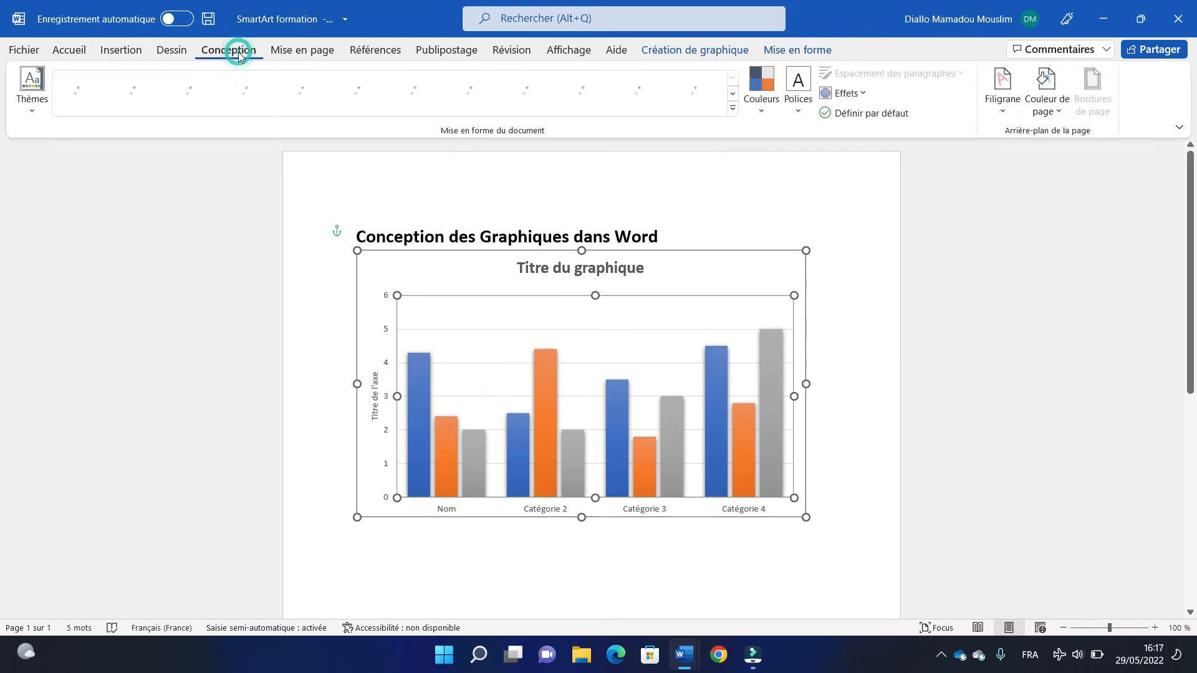
{"action": "left_click", "coordinate": [503, 176]}
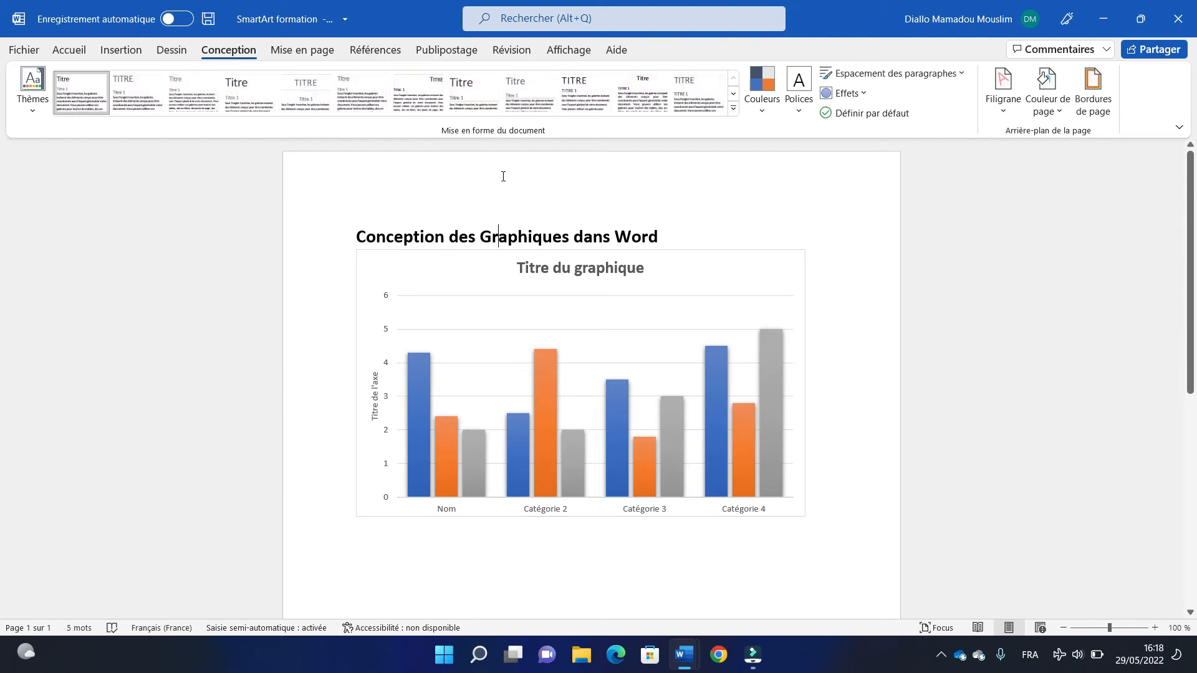
Open the column chart's data sheet, enlarge its window to show the whole data range, and move it slightly lower
{"action": "left_click_drag", "start_coordinate": [1110, 628], "coordinate": [1116, 628]}
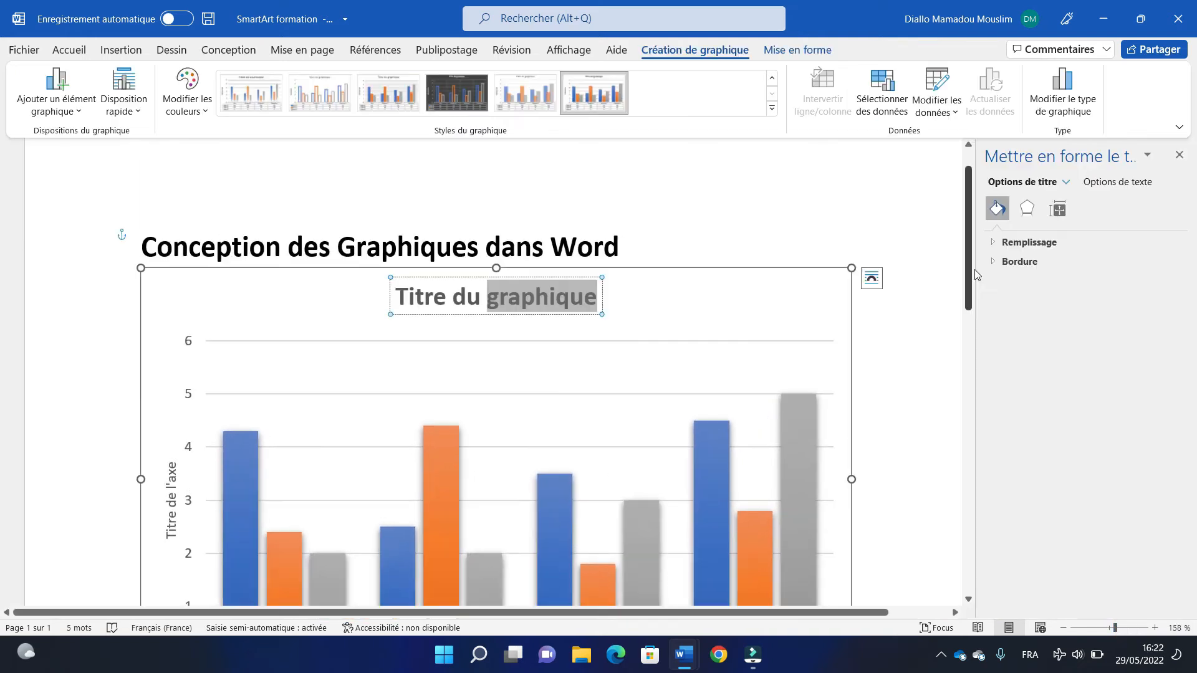
{"action": "left_click_drag", "start_coordinate": [974, 270], "coordinate": [972, 300]}
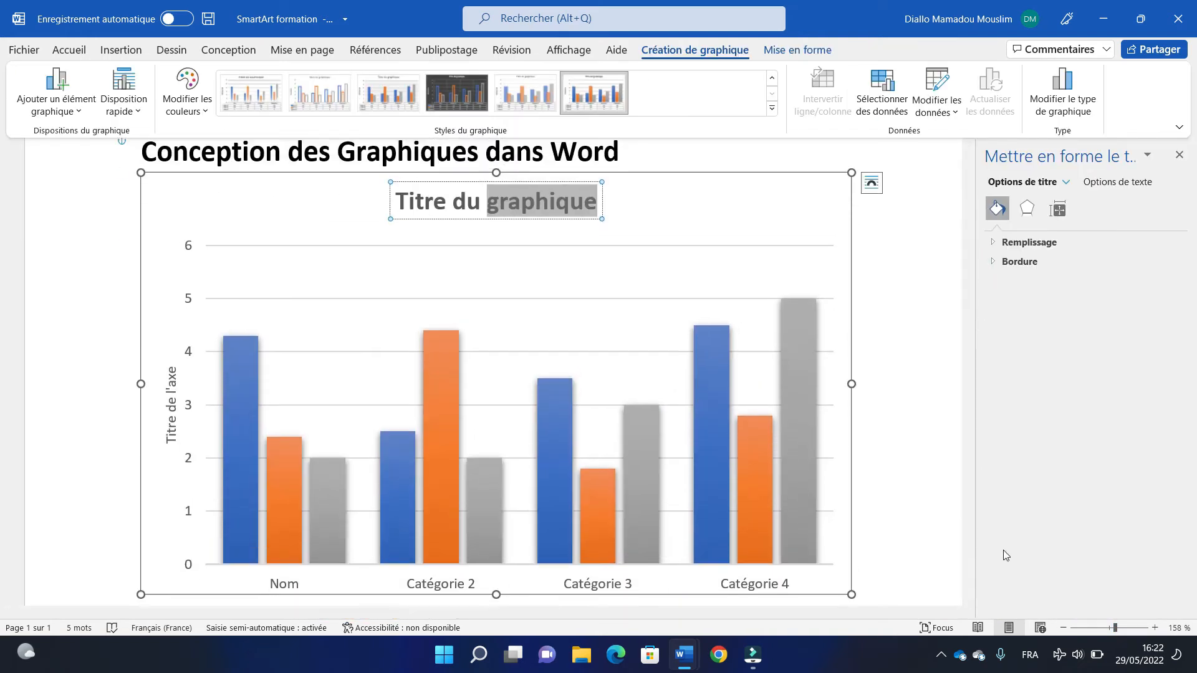
{"action": "left_click", "coordinate": [1062, 628]}
{"action": "left_click", "coordinate": [1062, 628]}
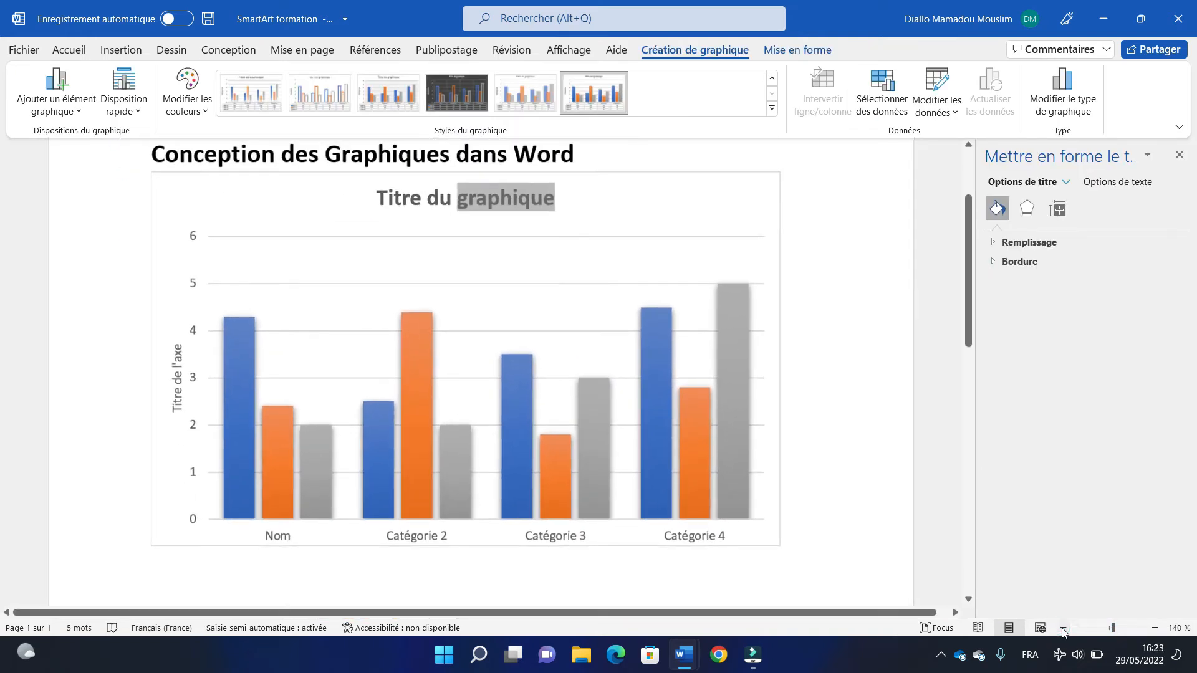
{"action": "left_click", "coordinate": [1062, 628]}
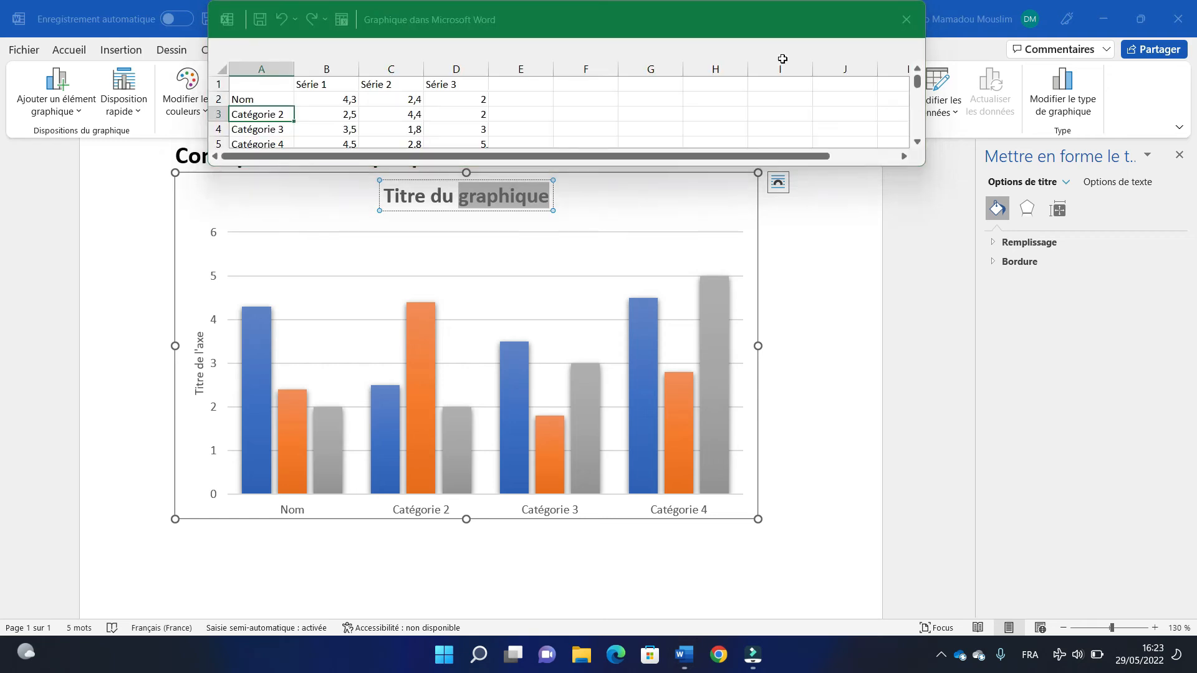
{"action": "left_click", "coordinate": [729, 196]}
{"action": "left_click_drag", "start_coordinate": [719, 167], "coordinate": [1002, 419]}
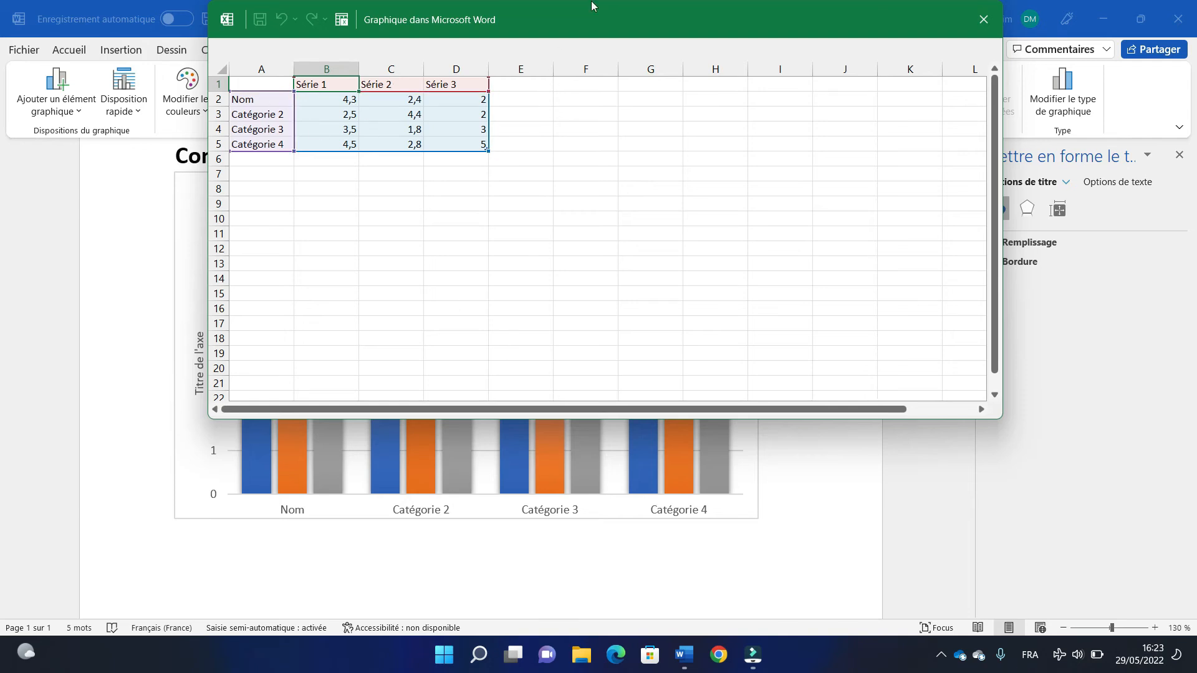
{"action": "left_click_drag", "start_coordinate": [597, 13], "coordinate": [611, 52]}
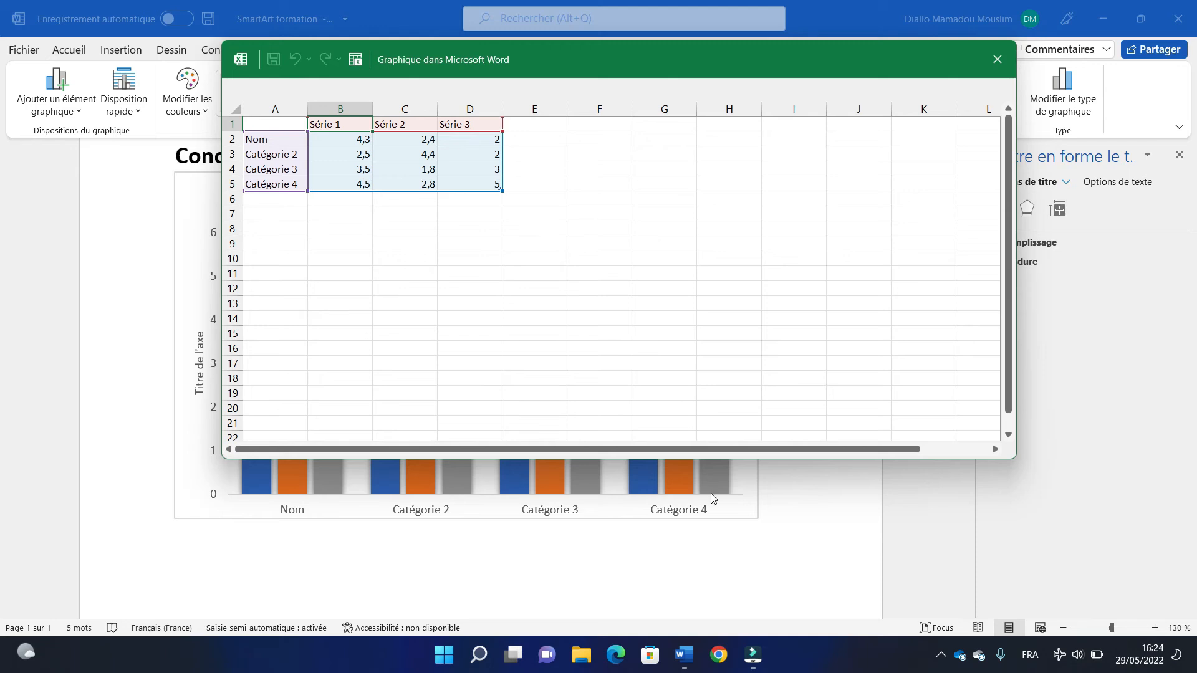
Switch to the Formation WORD document and copy the whole table with the Nom, Prénom and Fonction columns
{"action": "mouse_move", "coordinate": [686, 632]}
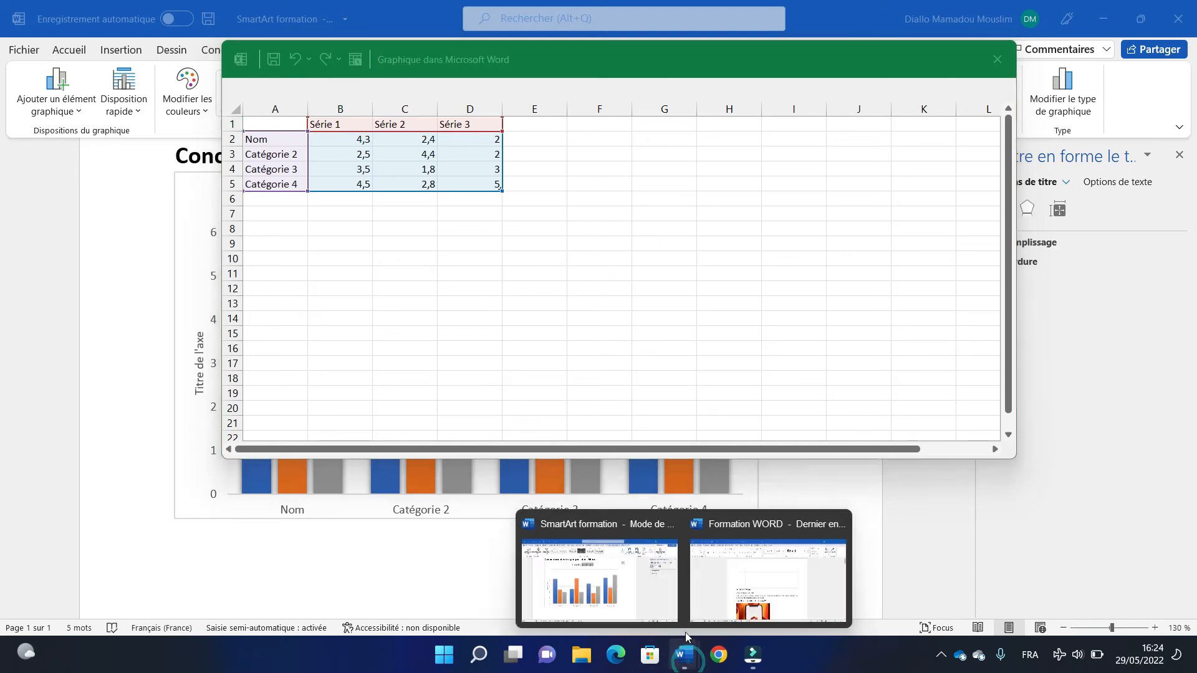
{"action": "left_click", "coordinate": [736, 583]}
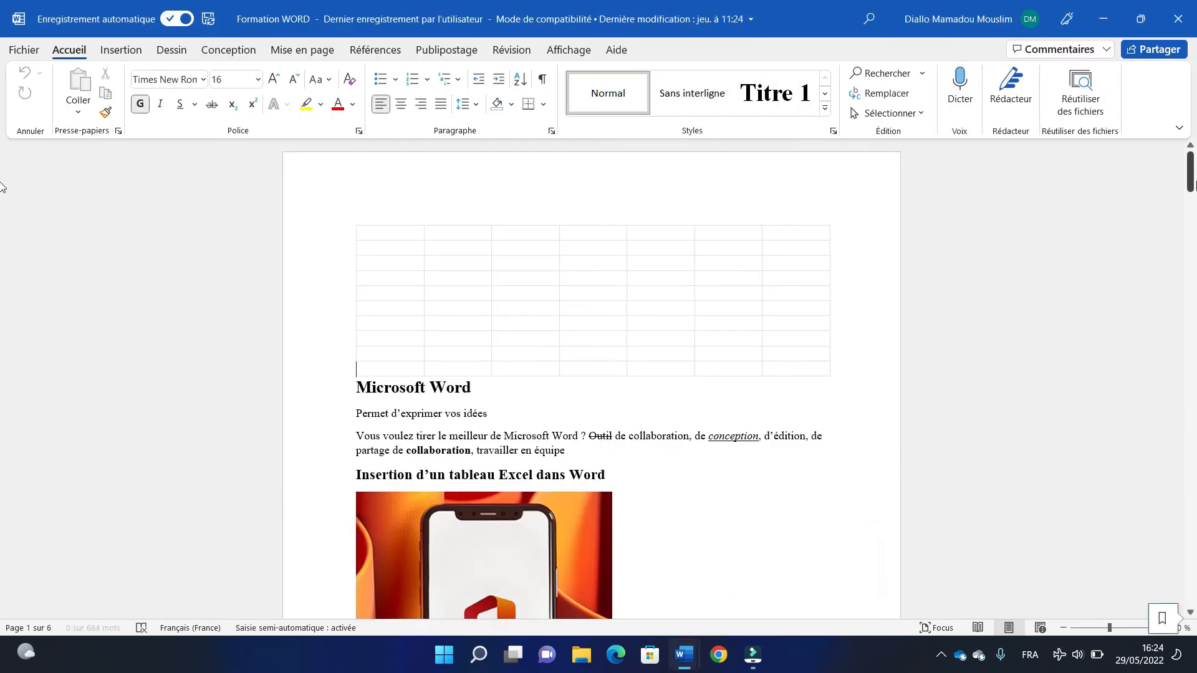
{"action": "scroll", "coordinate": [533, 265], "scroll_direction": "down", "scroll_amount": 15}
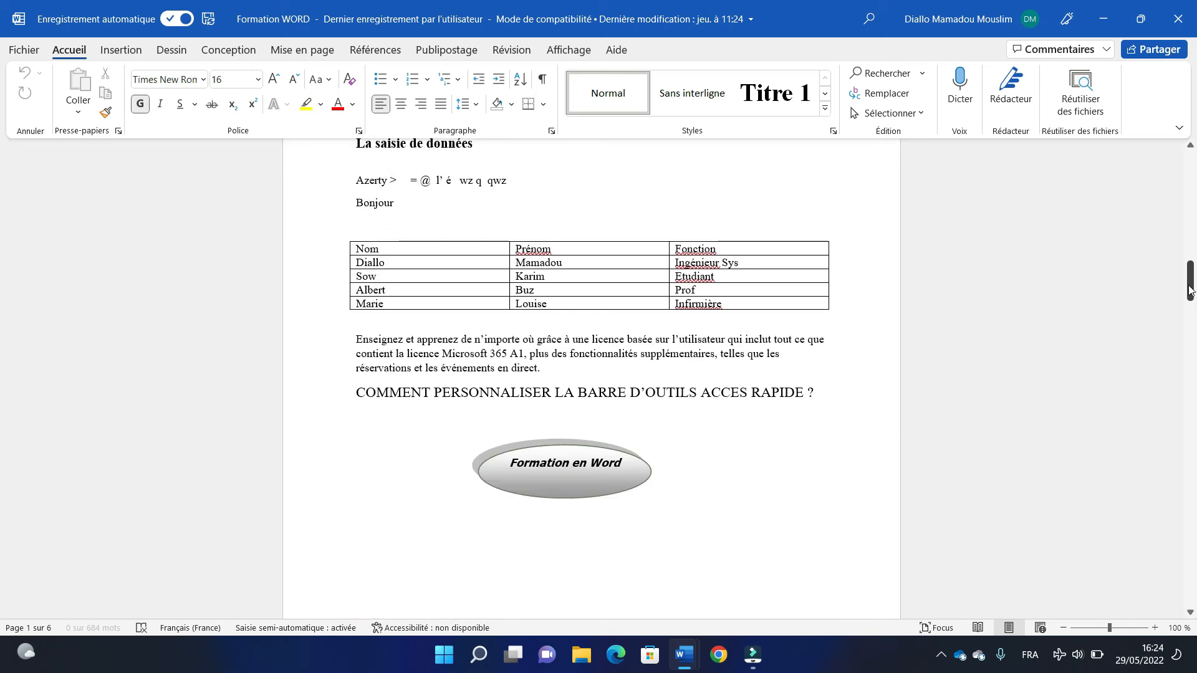
{"action": "left_click", "coordinate": [341, 236]}
{"action": "key", "text": "ctrl+c"}
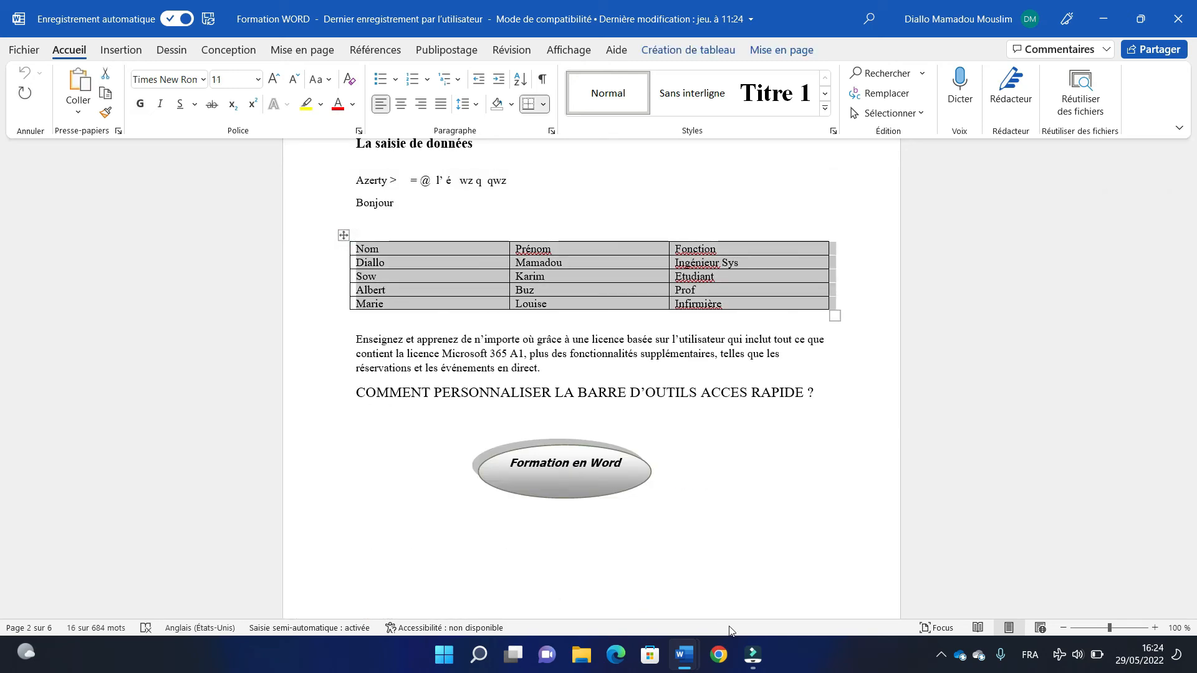
Return to the SmartArt formation document and paste the copied table over range A1:D5 of the chart's data sheet, accepting the size mismatch
{"action": "mouse_move", "coordinate": [684, 654]}
{"action": "left_click", "coordinate": [592, 577]}
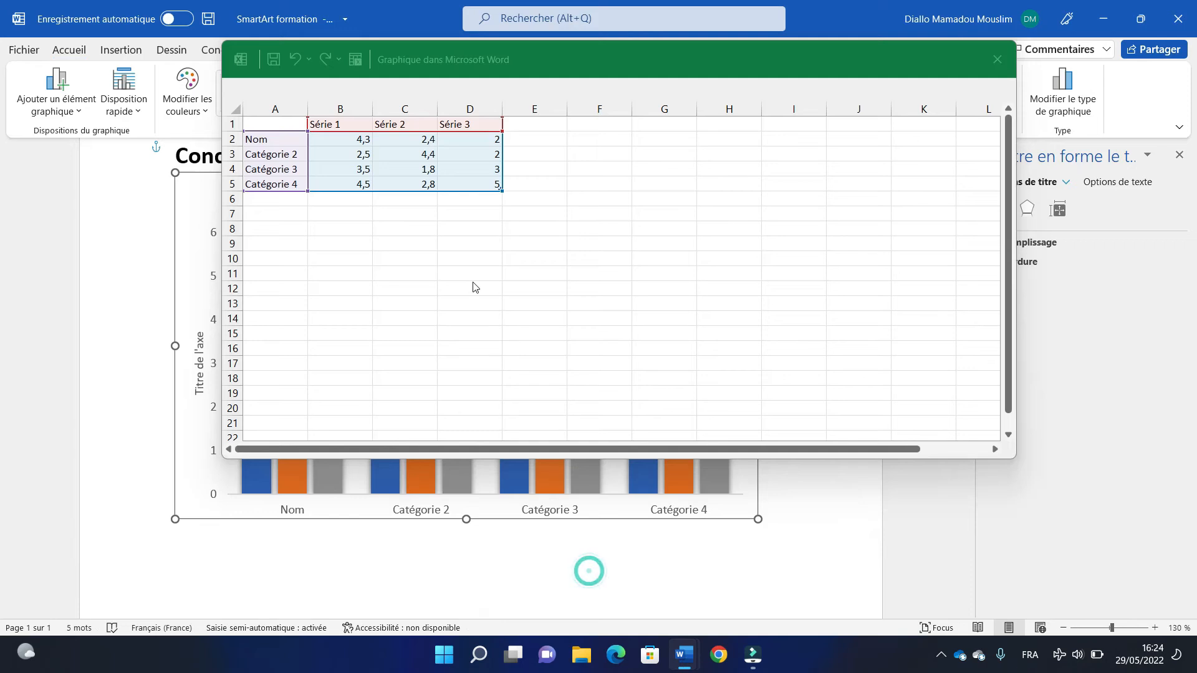
{"action": "left_click", "coordinate": [287, 126]}
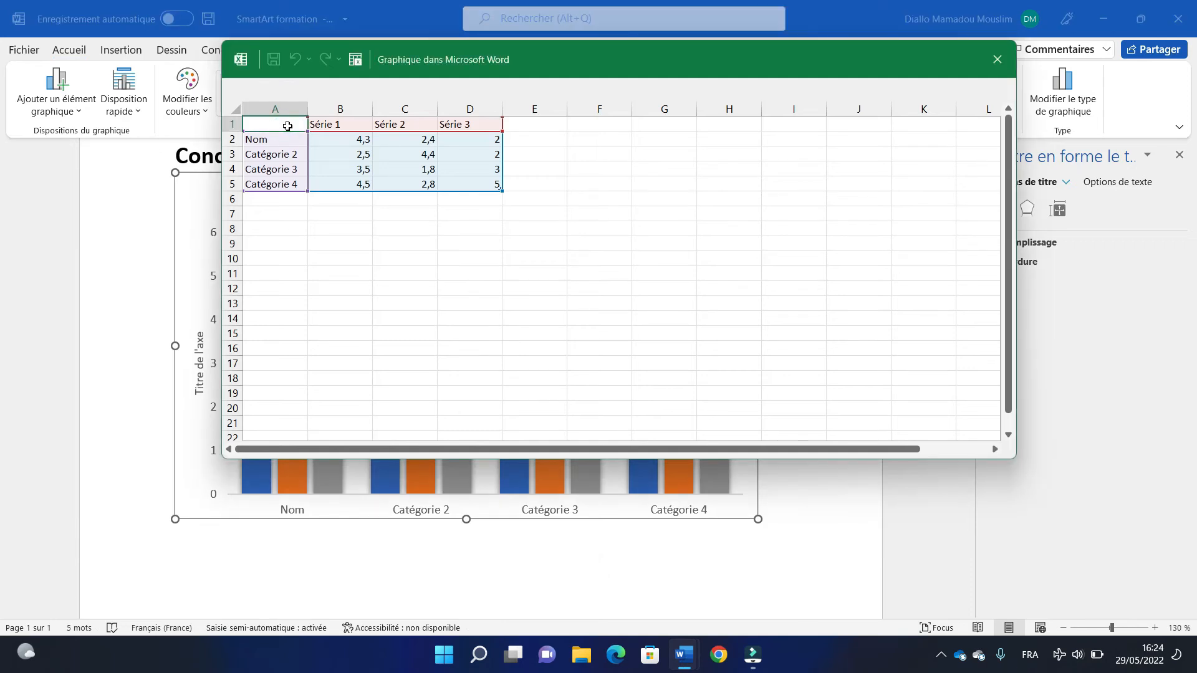
{"action": "key", "text": "shift+Right"}
{"action": "key", "text": "shift+Right"}
{"action": "key", "text": "shift+Right"}
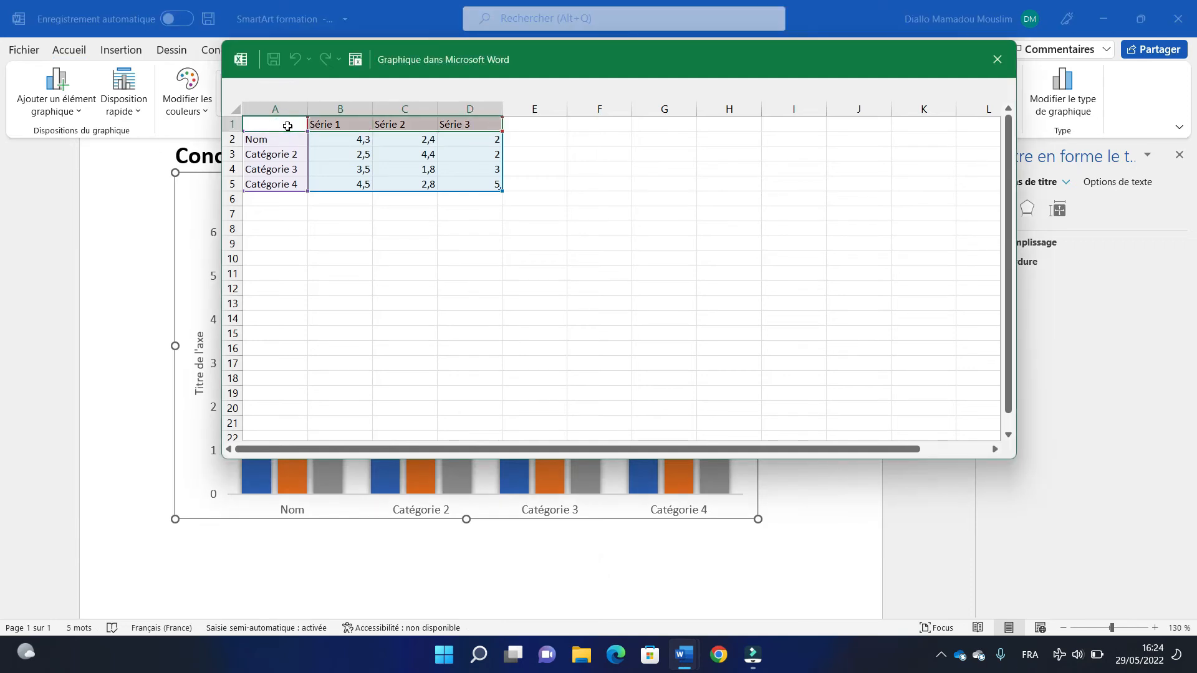
{"action": "key", "text": "shift+Down"}
{"action": "key", "text": "shift+Down"}
{"action": "key", "text": "shift+Down"}
{"action": "key", "text": "shift+Down"}
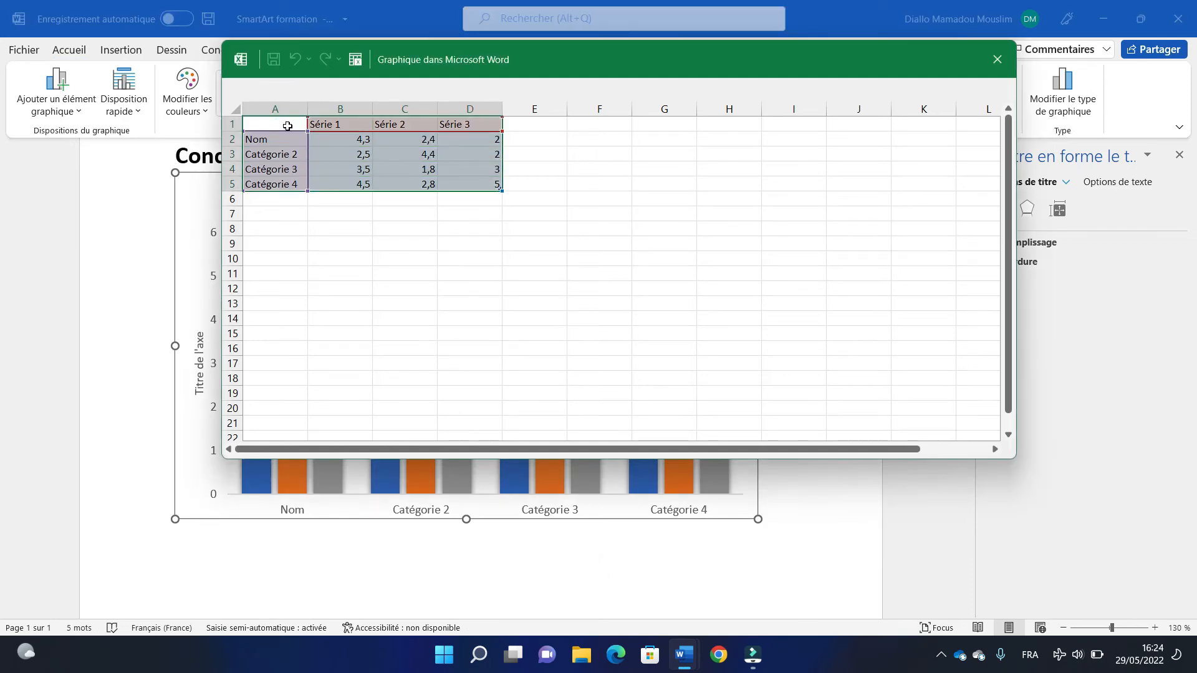
{"action": "key", "text": "ctrl+v"}
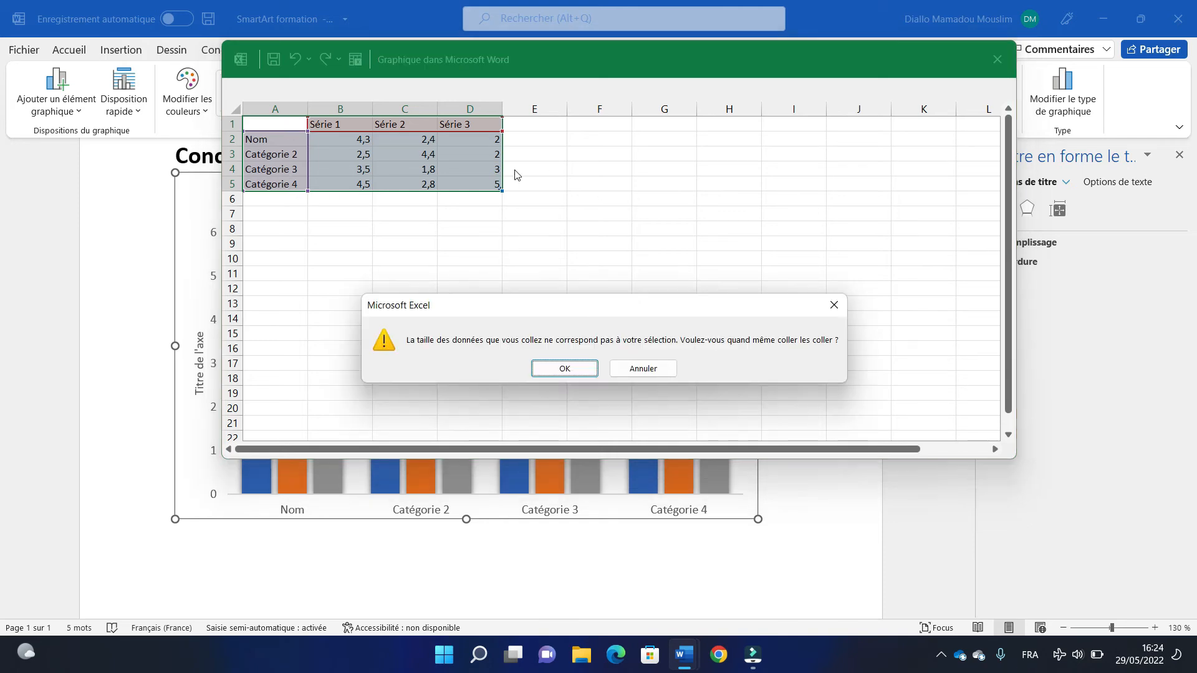
{"action": "left_click", "coordinate": [564, 368]}
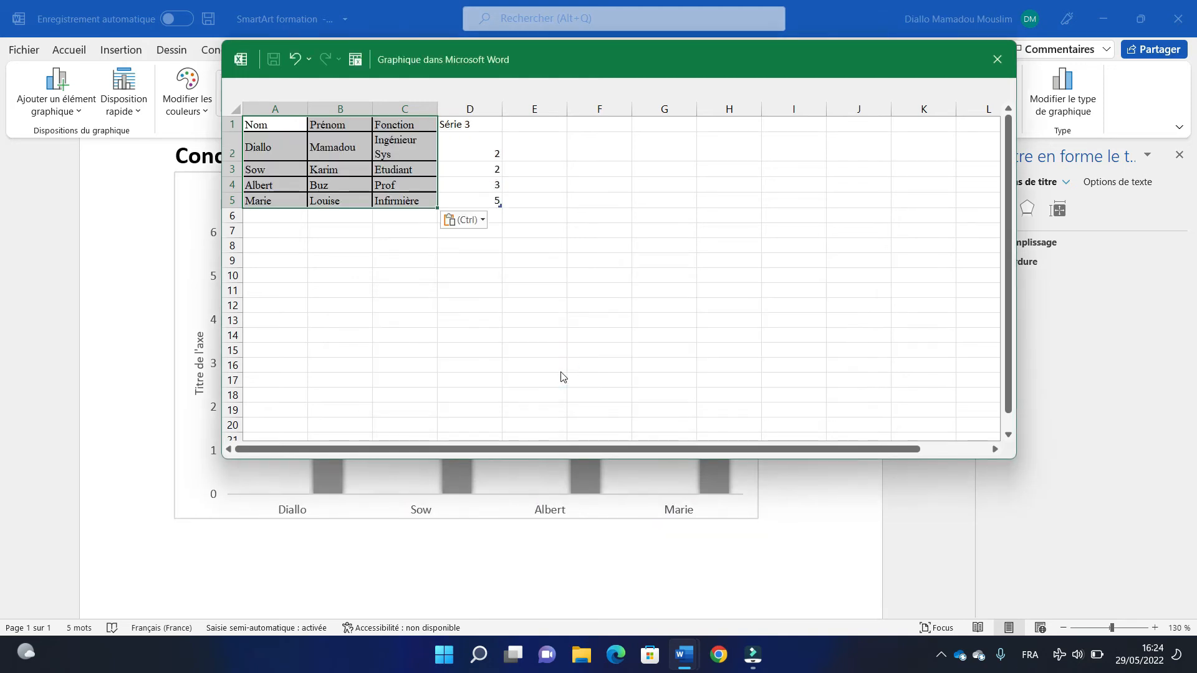
Clear the contents of column D, the former Série 3, in the chart's data sheet
{"action": "left_click", "coordinate": [472, 109]}
{"action": "key", "text": "Delete"}
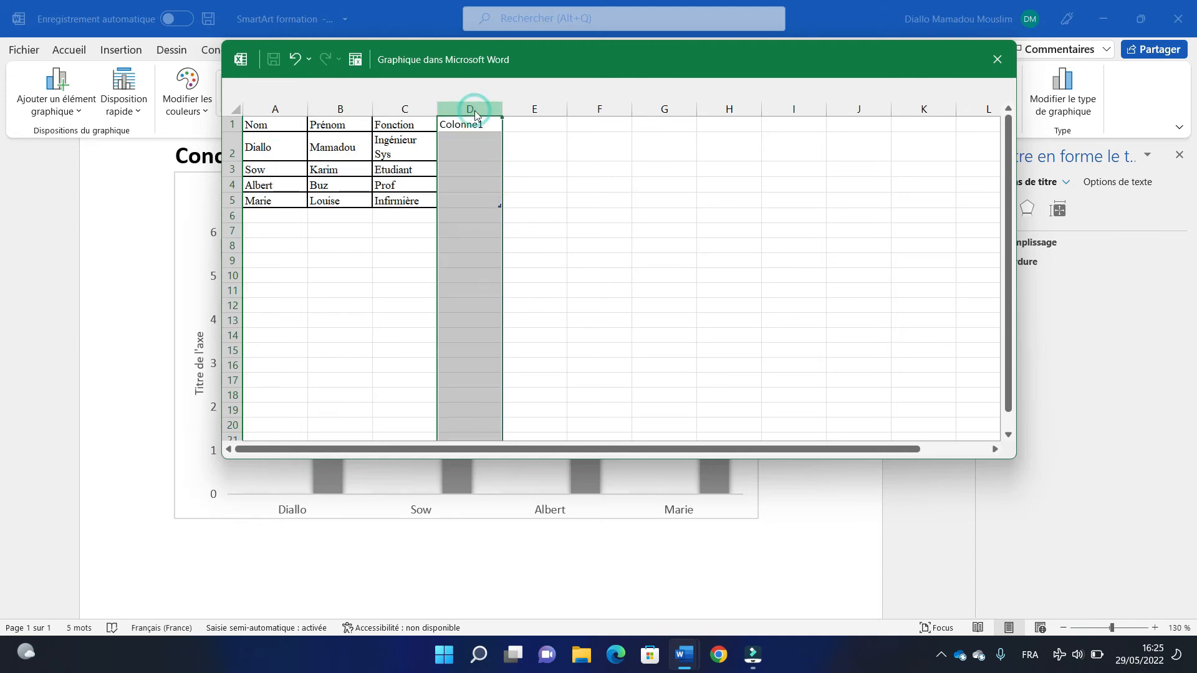
{"action": "left_click", "coordinate": [618, 155]}
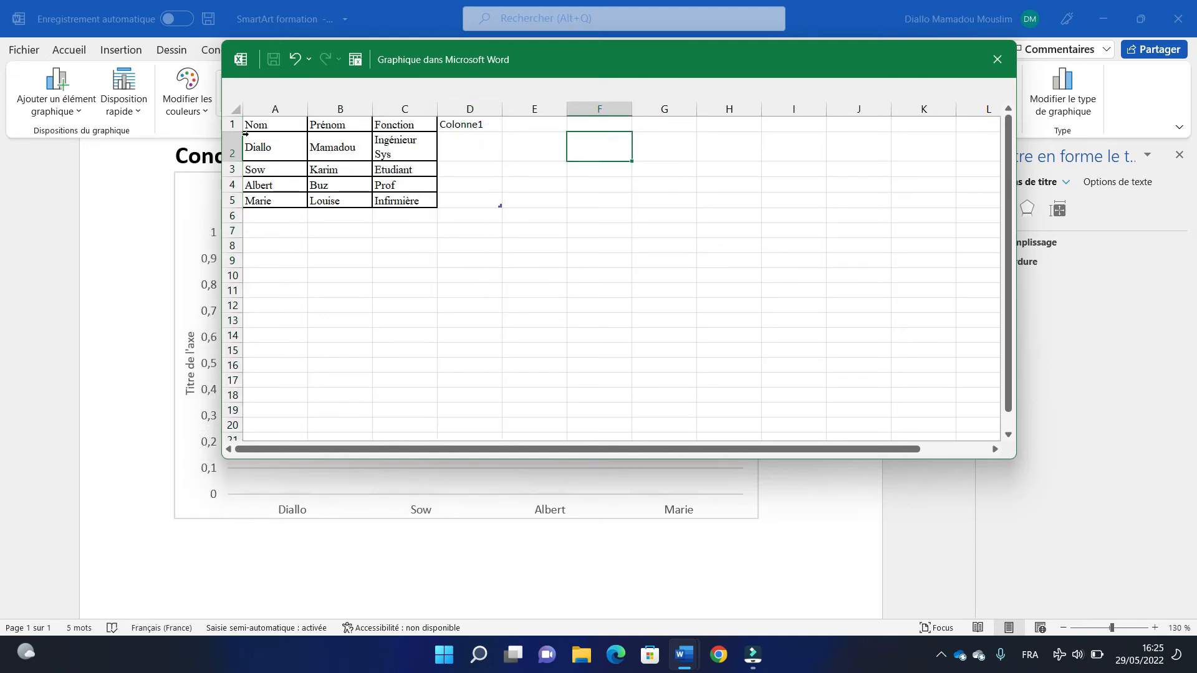
{"action": "left_click", "coordinate": [464, 110]}
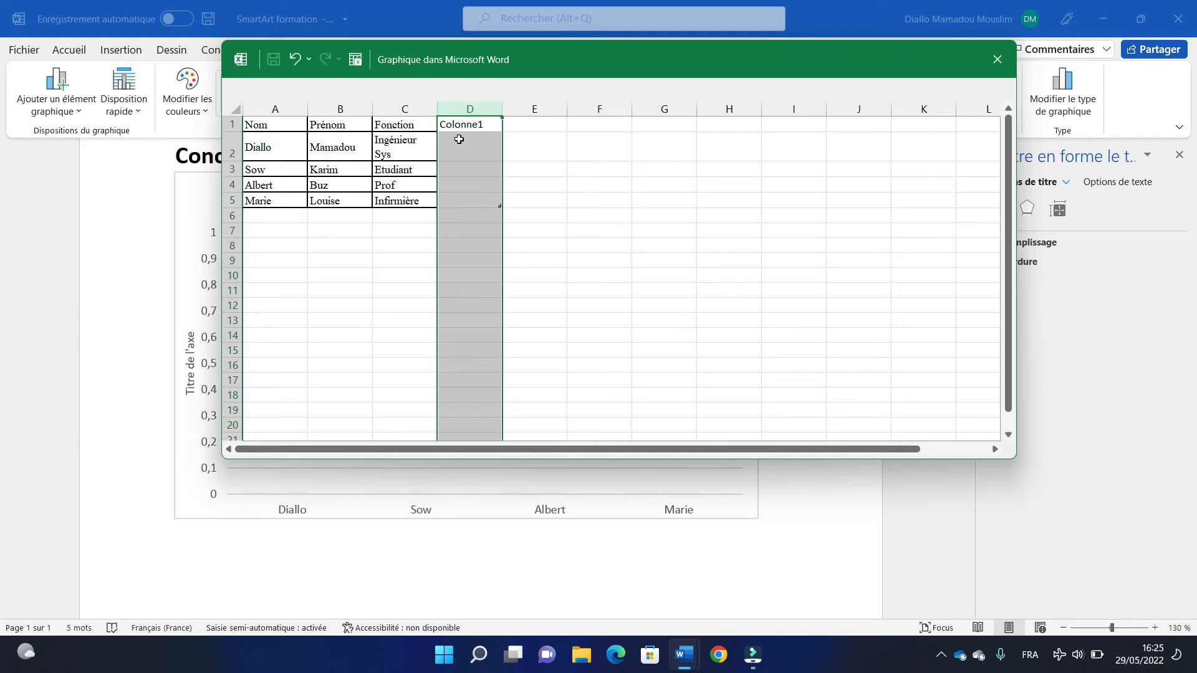
{"action": "left_click", "coordinate": [461, 129]}
{"action": "left_click", "coordinate": [319, 336]}
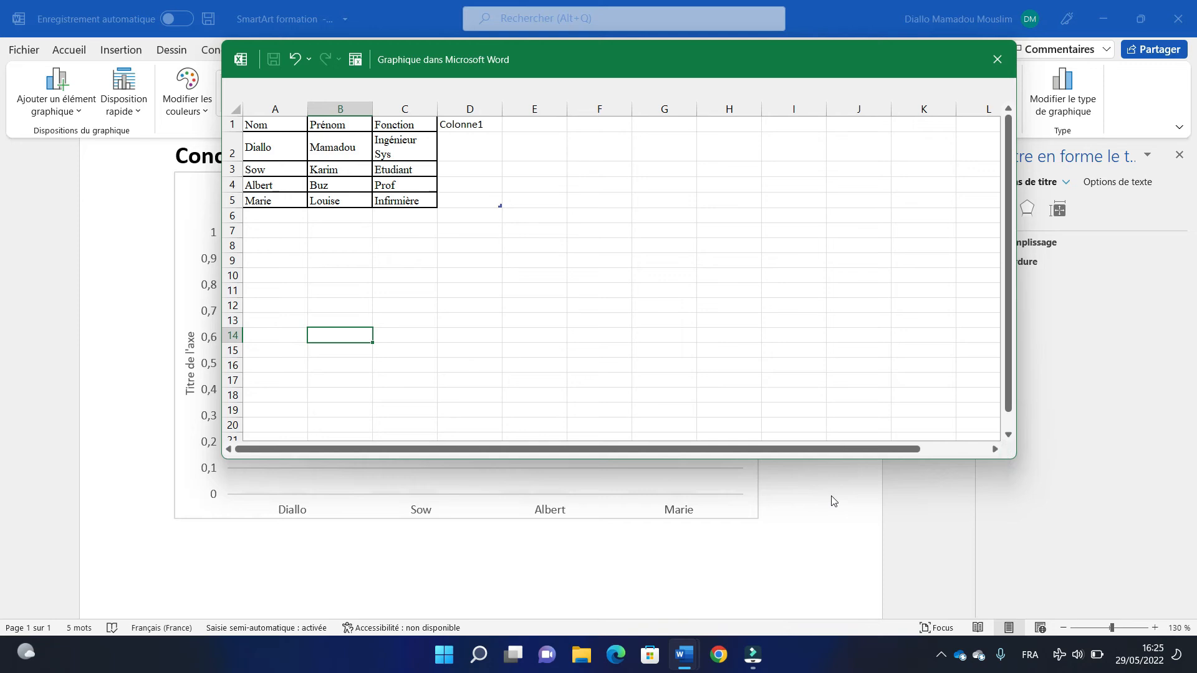
Compare the chart's plot area and gridlines with the data sheet, and close the data sheet
{"action": "left_click_drag", "start_coordinate": [819, 455], "coordinate": [789, 200]}
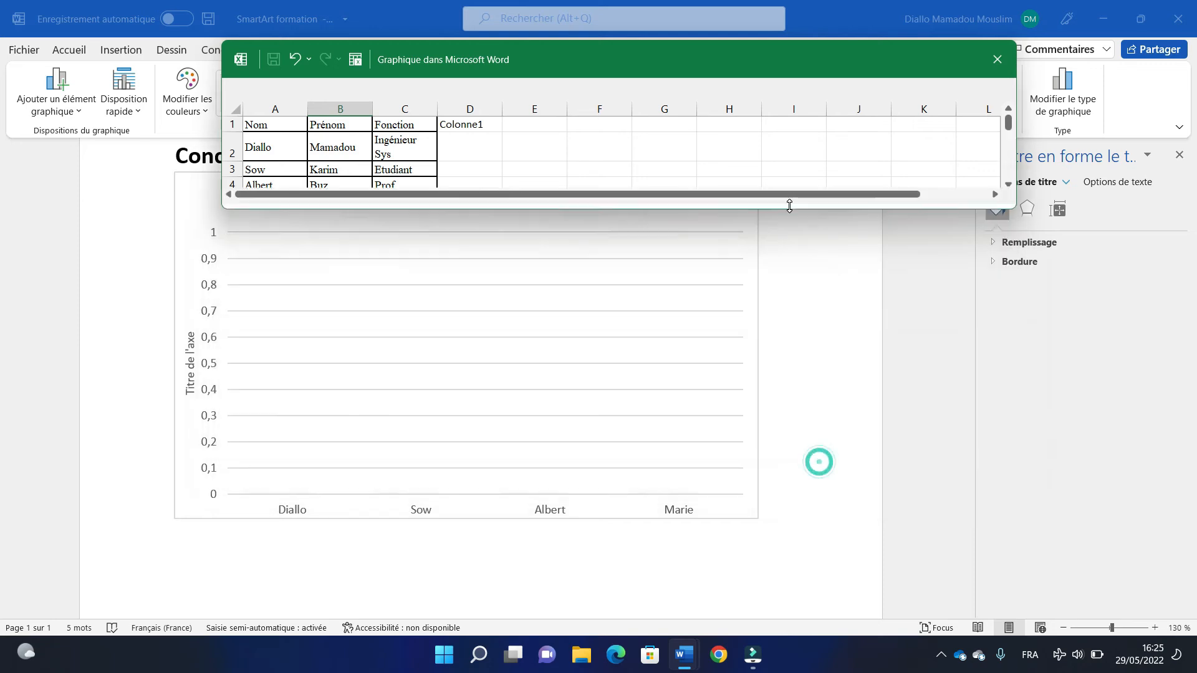
{"action": "left_click", "coordinate": [371, 460]}
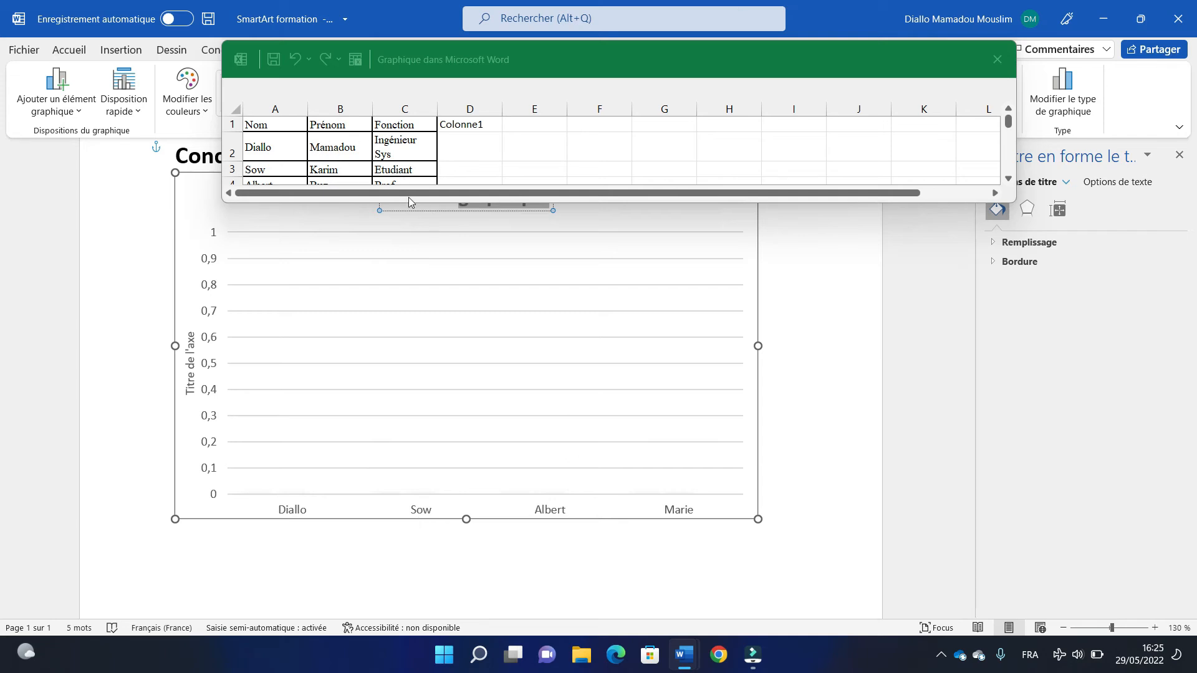
{"action": "left_click", "coordinate": [672, 286]}
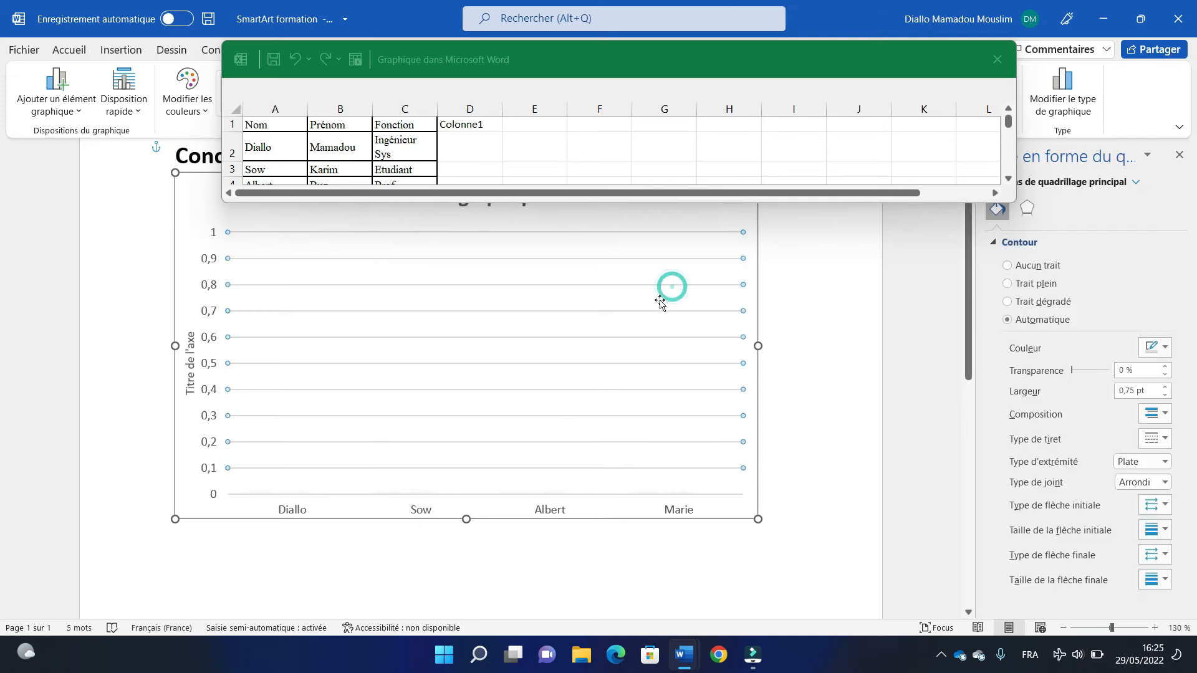
{"action": "left_click_drag", "start_coordinate": [990, 204], "coordinate": [989, 357]}
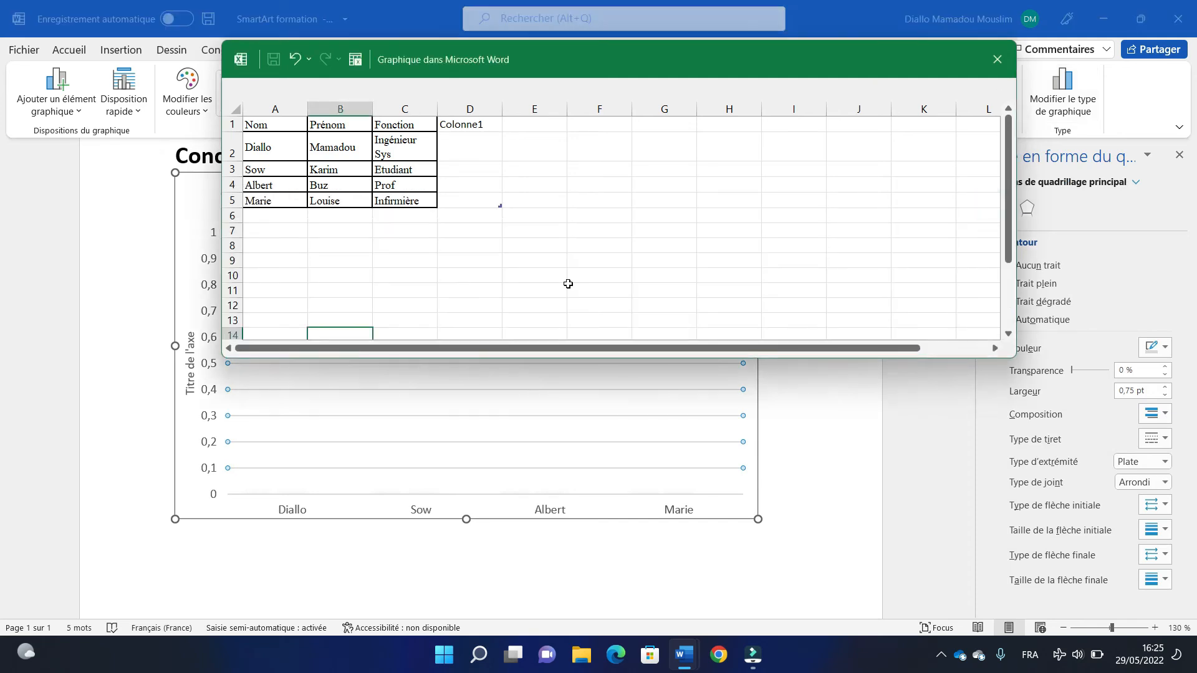
{"action": "left_click", "coordinate": [712, 151]}
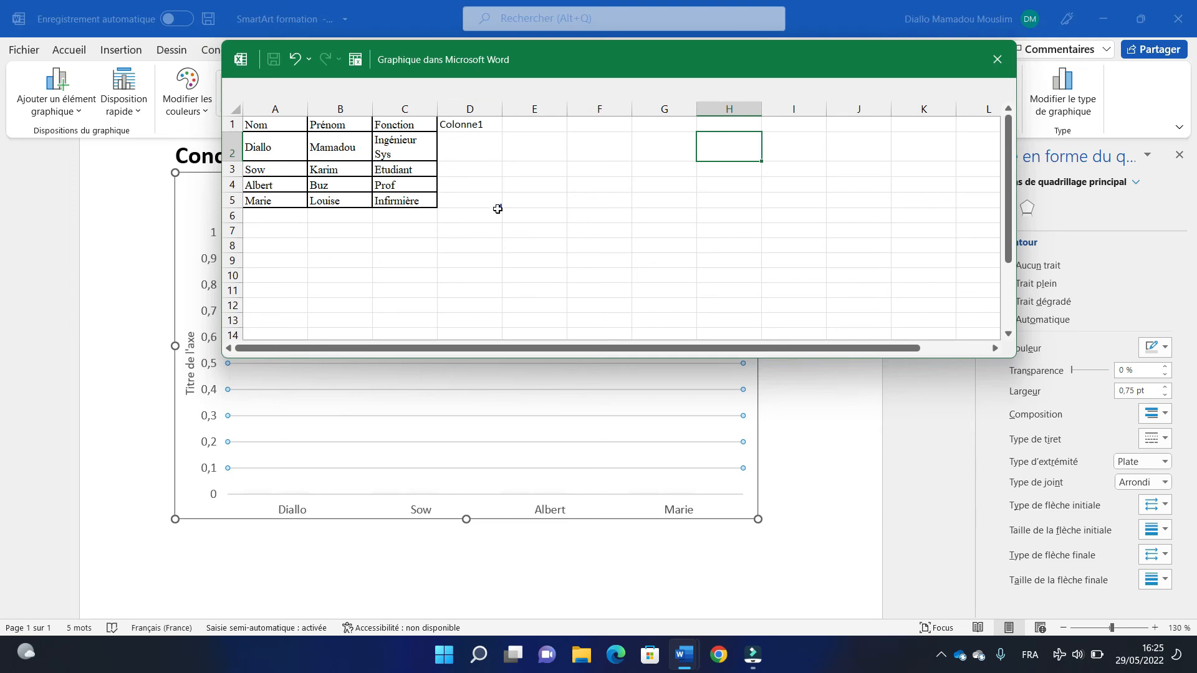
{"action": "left_click", "coordinate": [327, 417]}
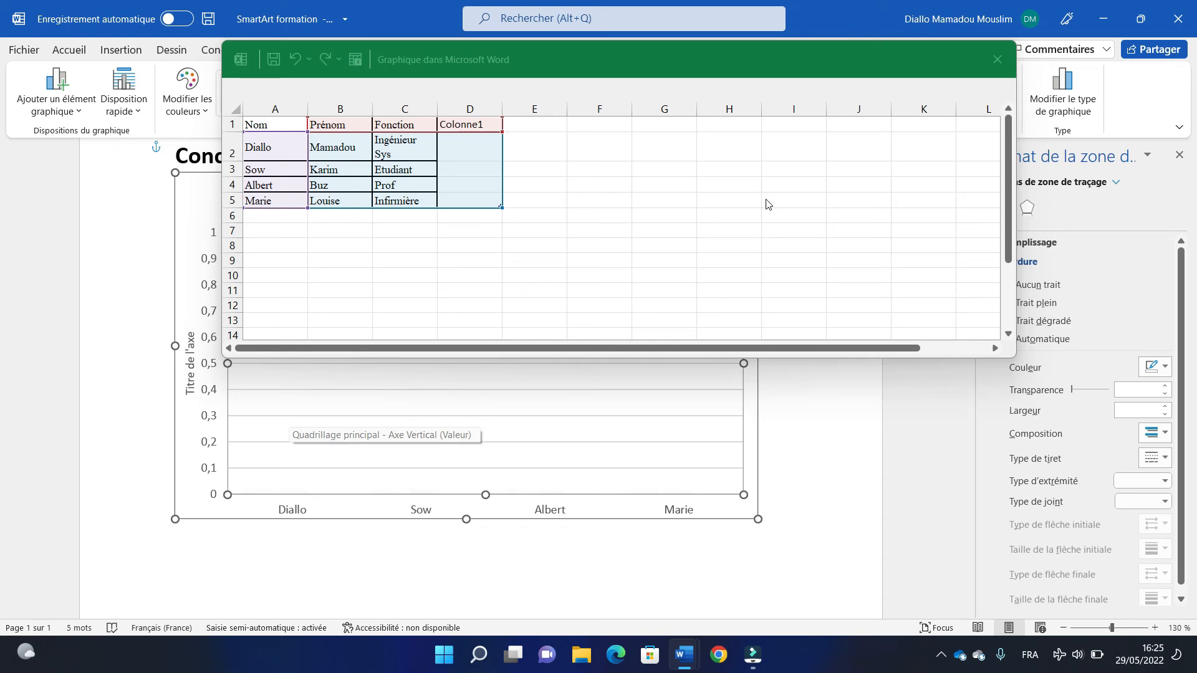
{"action": "left_click", "coordinate": [995, 73]}
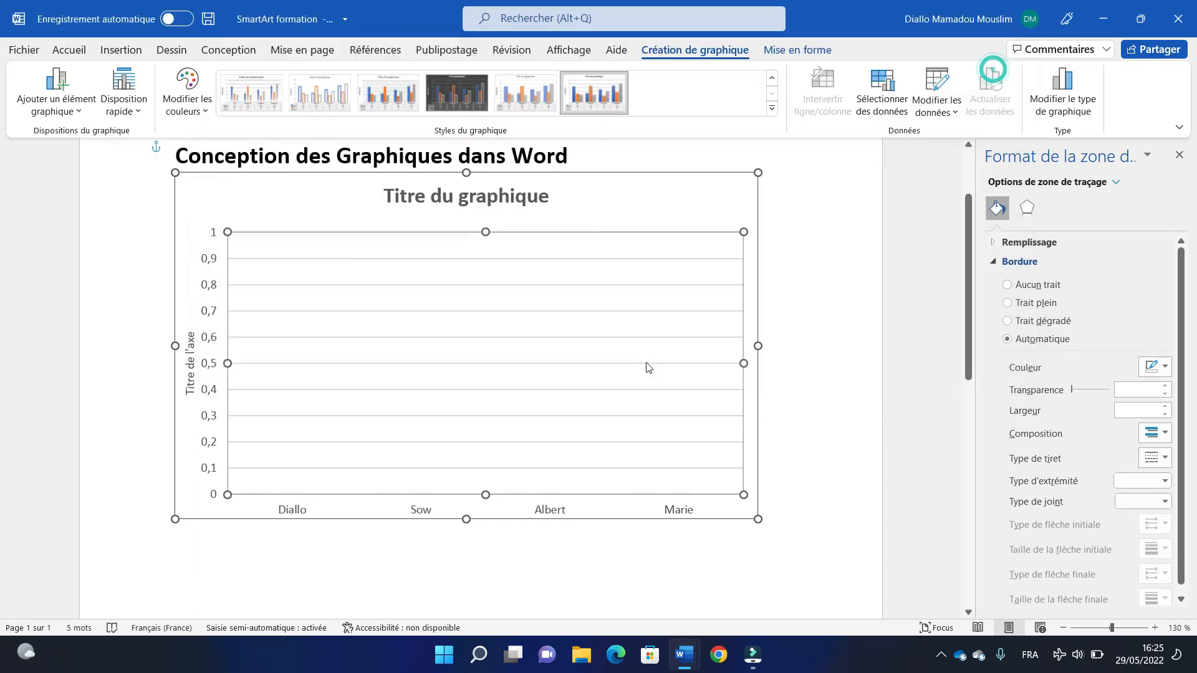
Replace the chart title with "Etudes"
{"action": "left_click", "coordinate": [469, 201]}
{"action": "left_click", "coordinate": [469, 200]}
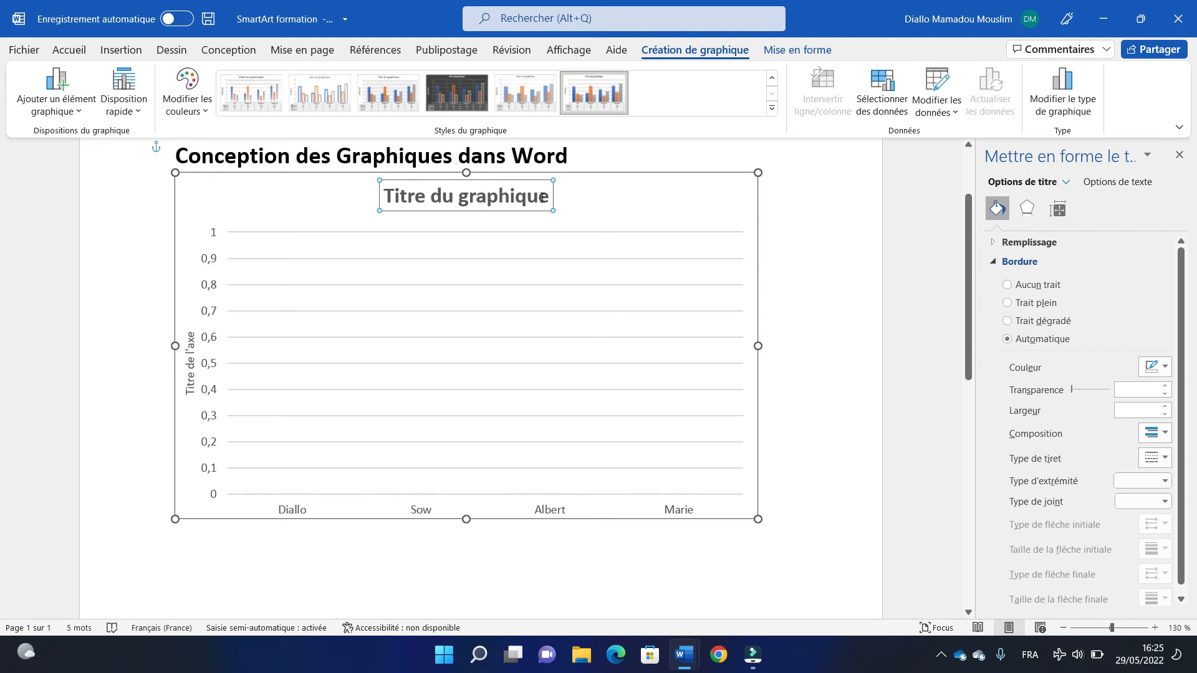
{"action": "left_click_drag", "start_coordinate": [546, 198], "coordinate": [378, 196]}
{"action": "type", "text": "Etudes"}
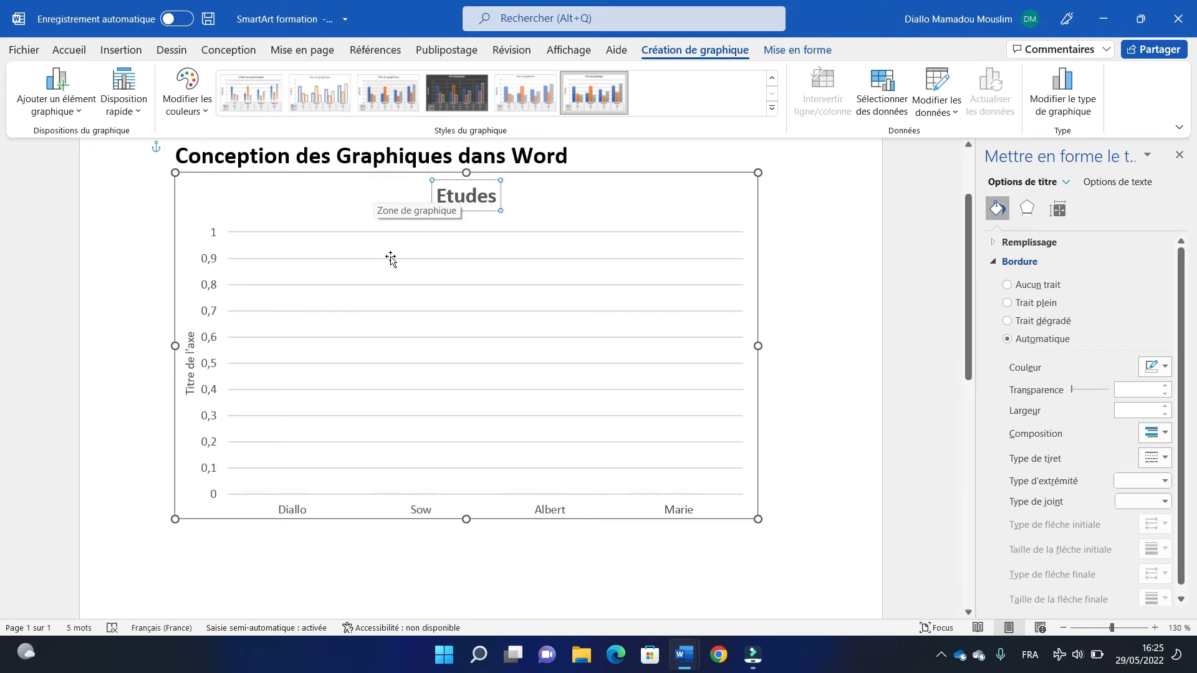
{"action": "left_click", "coordinate": [393, 286]}
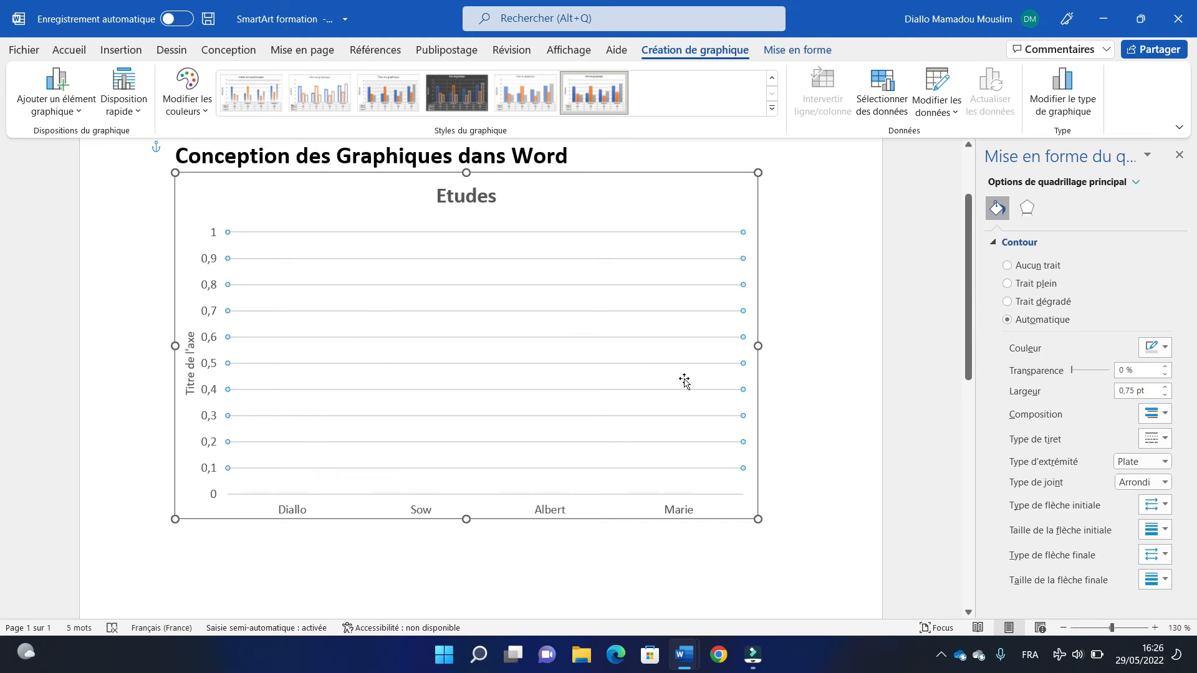
Enlarge the chart by extending both of its lower corners outward and downward
{"action": "left_click_drag", "start_coordinate": [759, 520], "coordinate": [823, 547]}
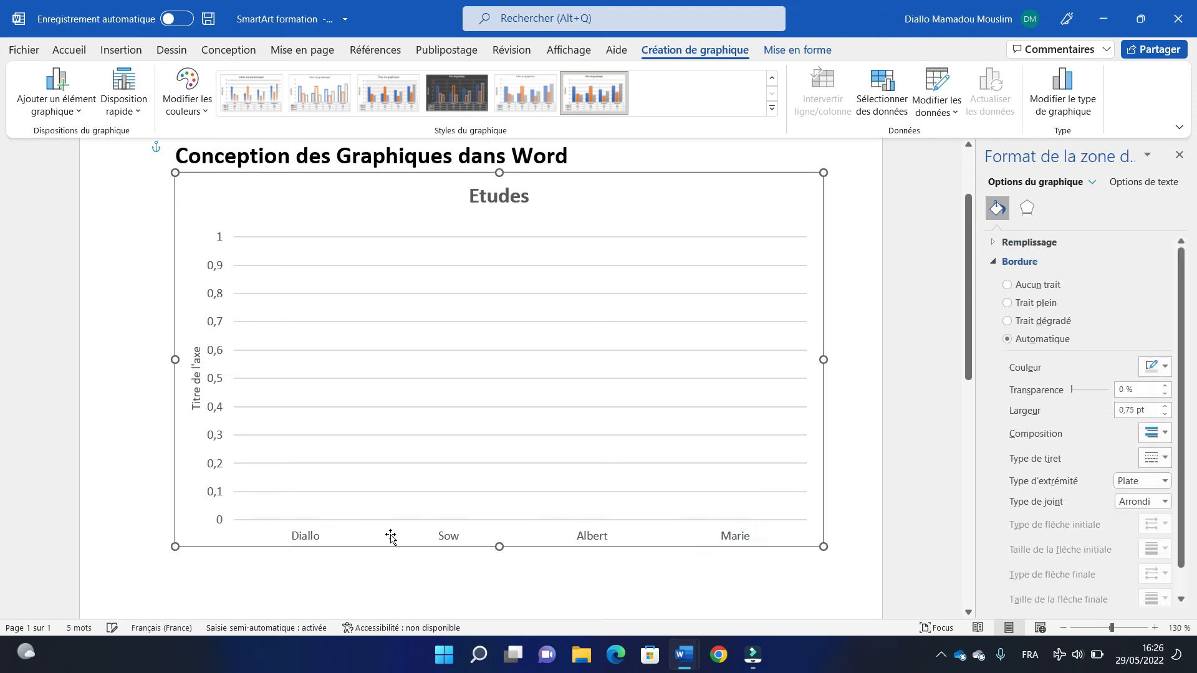
{"action": "left_click_drag", "start_coordinate": [175, 547], "coordinate": [161, 558]}
{"action": "left_click", "coordinate": [503, 296]}
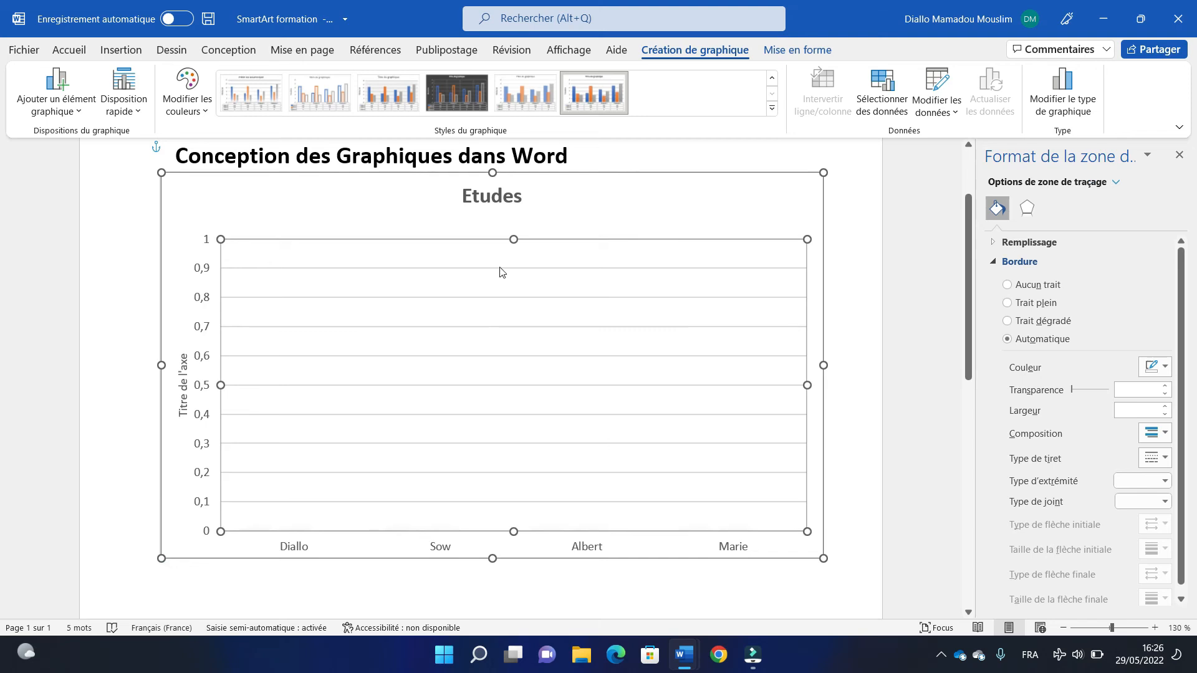
Apply the dark-background chart style and accept Feuil1!$A$1:$D$5 as the chart's data source with all series kept
{"action": "left_click", "coordinate": [455, 96]}
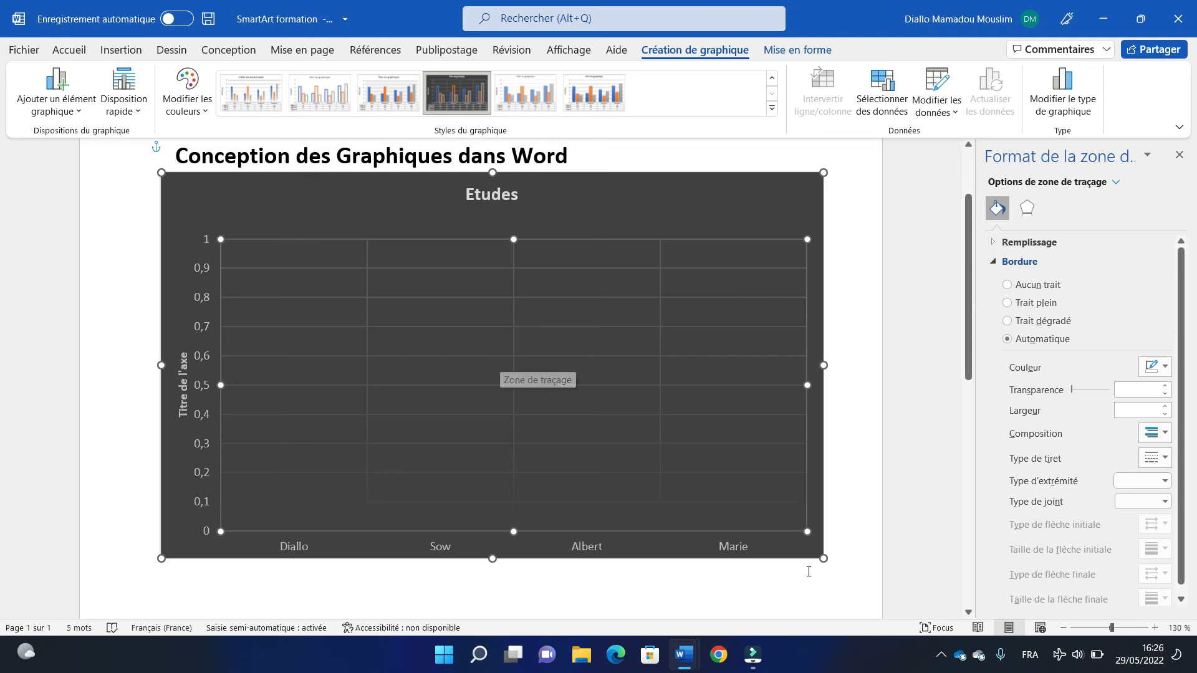
{"action": "left_click", "coordinate": [886, 109]}
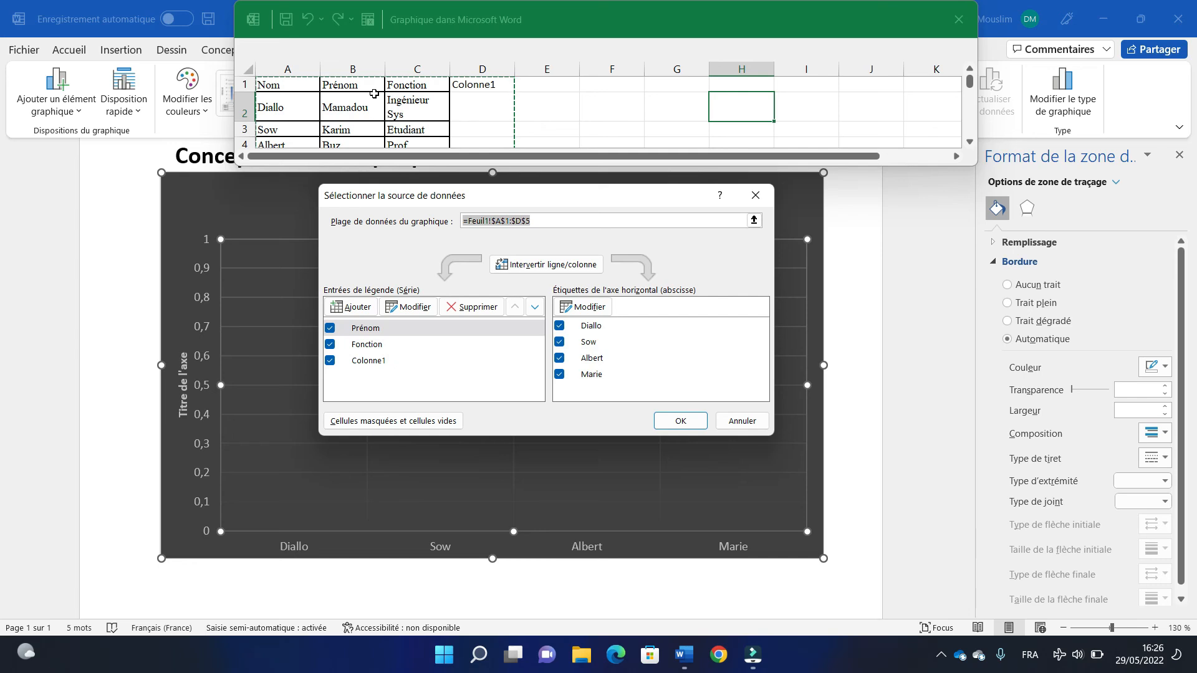
{"action": "left_click", "coordinate": [680, 422]}
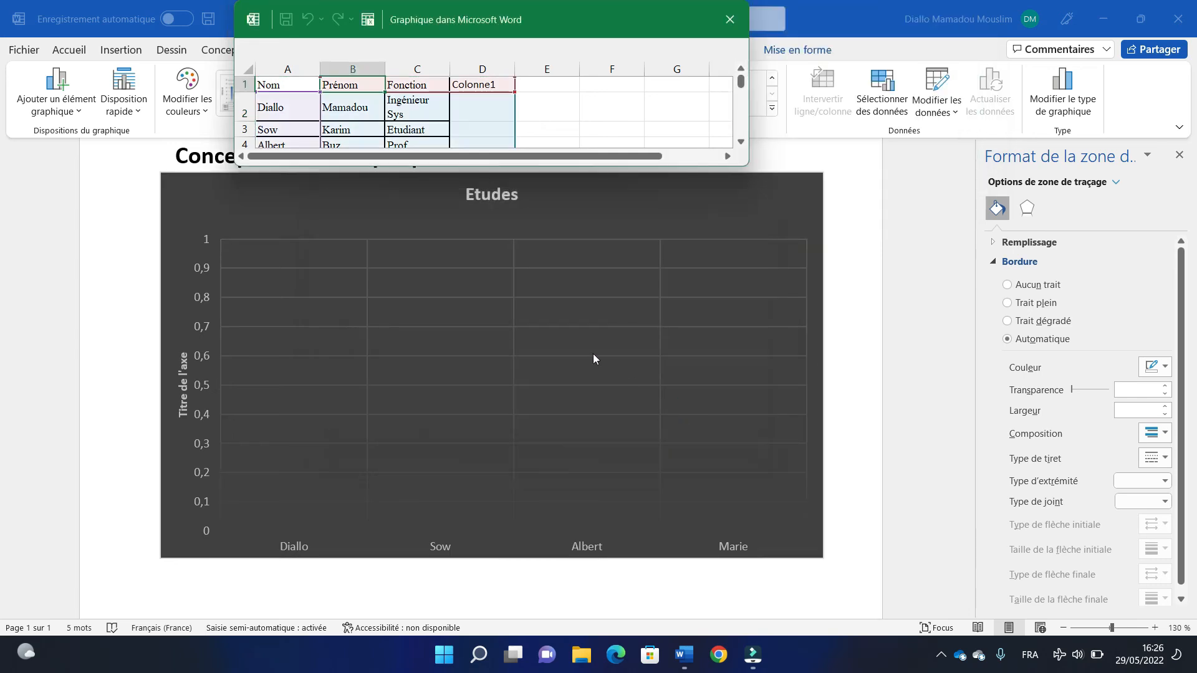
Close the chart's data sheet and the formatting pane
{"action": "left_click", "coordinate": [593, 354]}
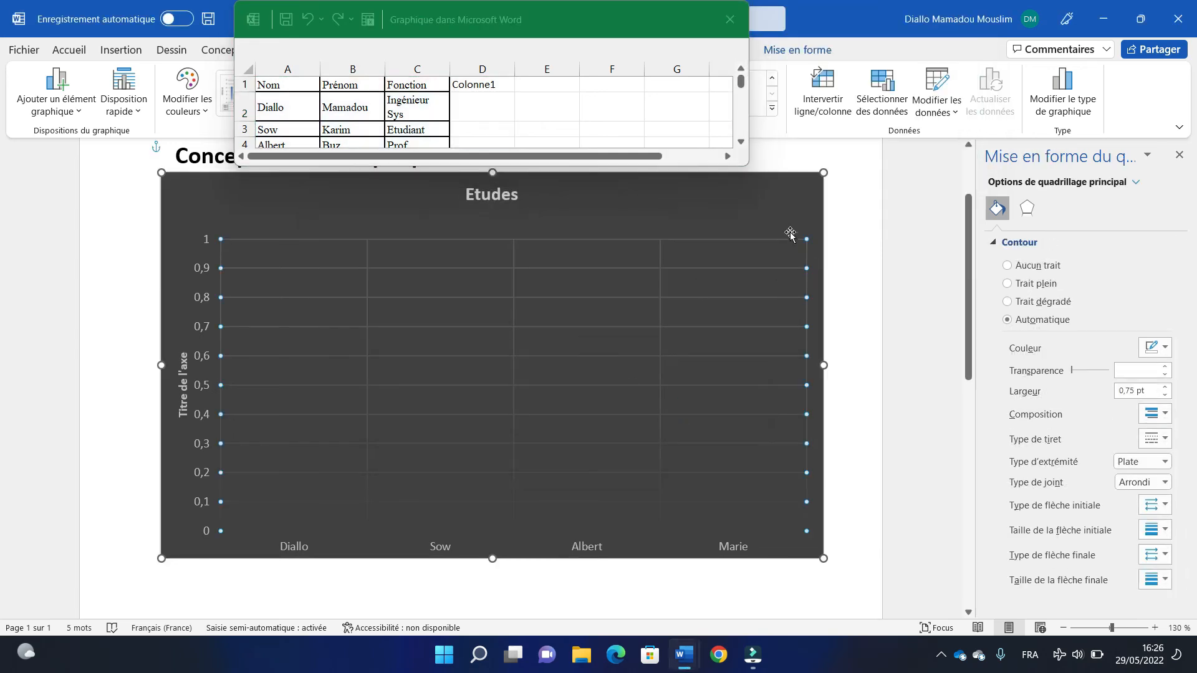
{"action": "left_click", "coordinate": [728, 20]}
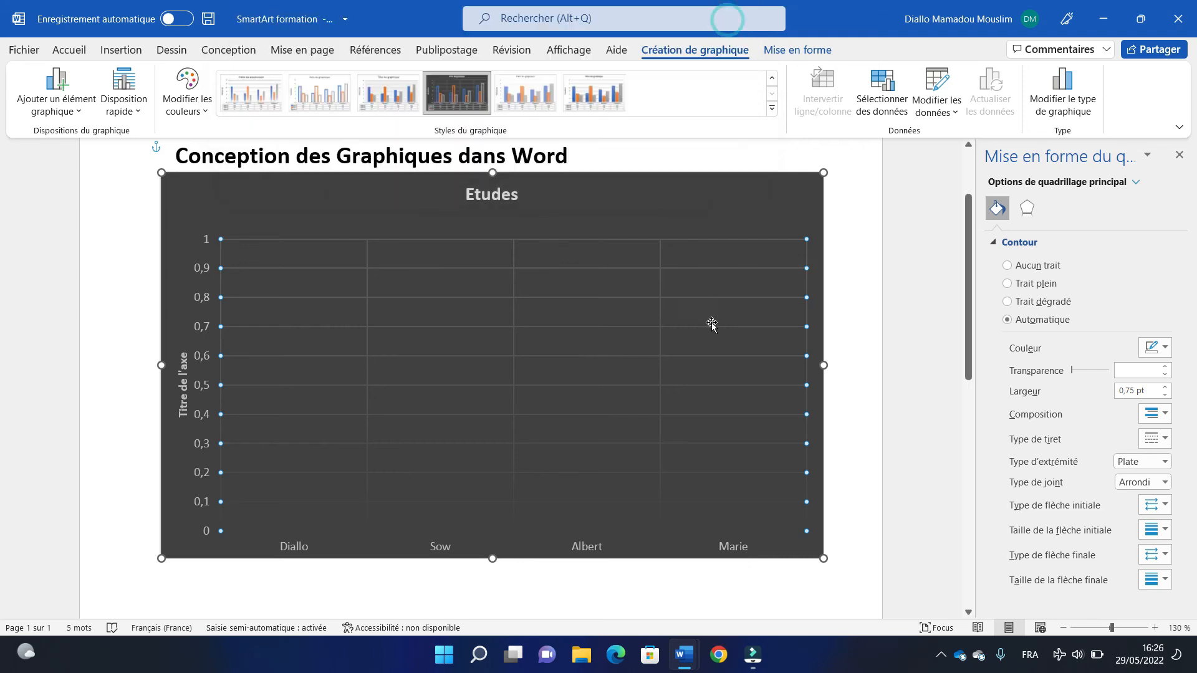
{"action": "left_click", "coordinate": [610, 148]}
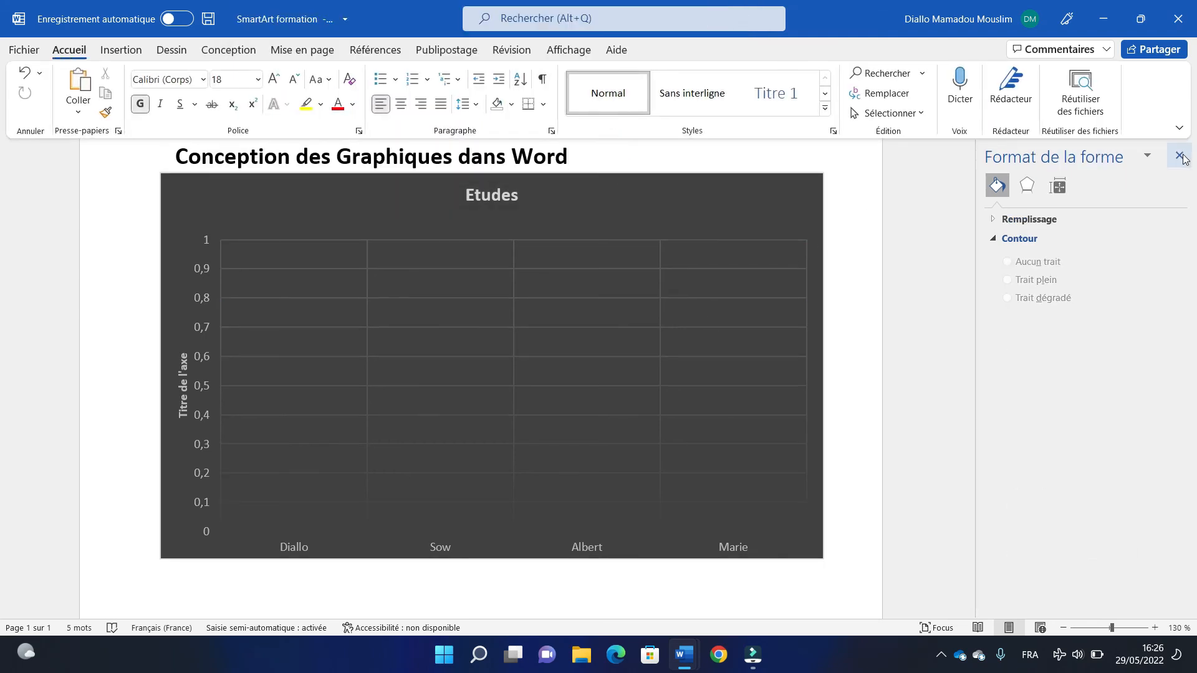
{"action": "left_click", "coordinate": [1180, 156]}
Add data labels, a data table and error bars to the "Etudes" chart
{"action": "left_click", "coordinate": [845, 321]}
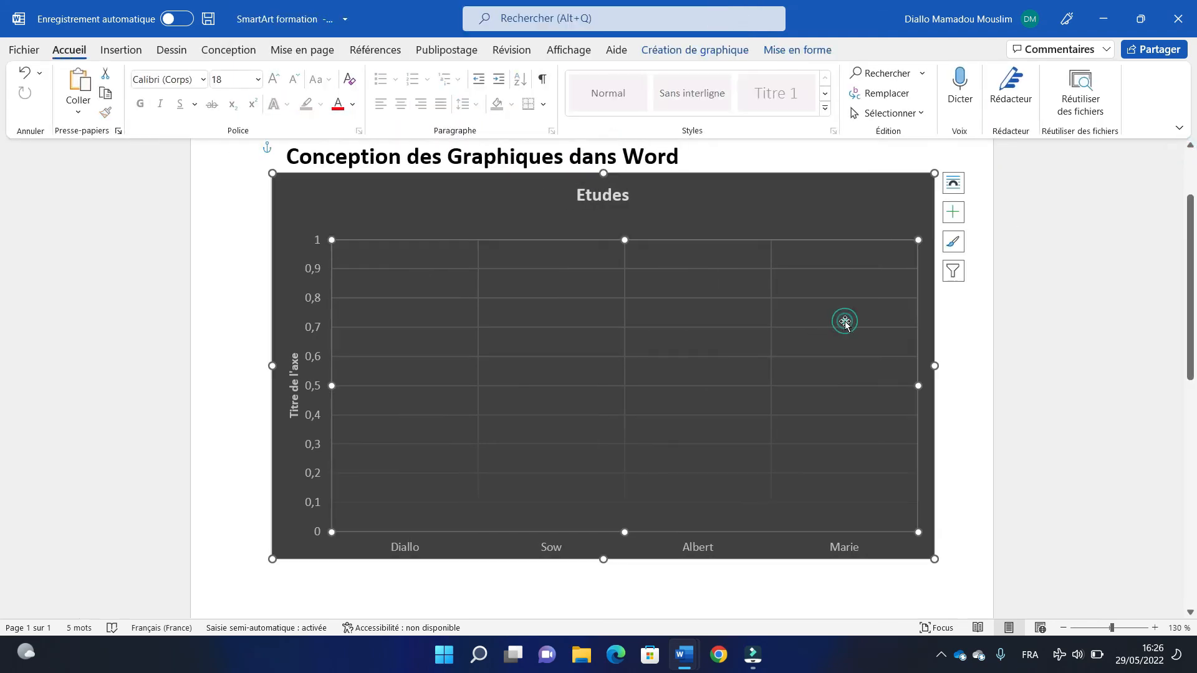
{"action": "left_click", "coordinate": [952, 244]}
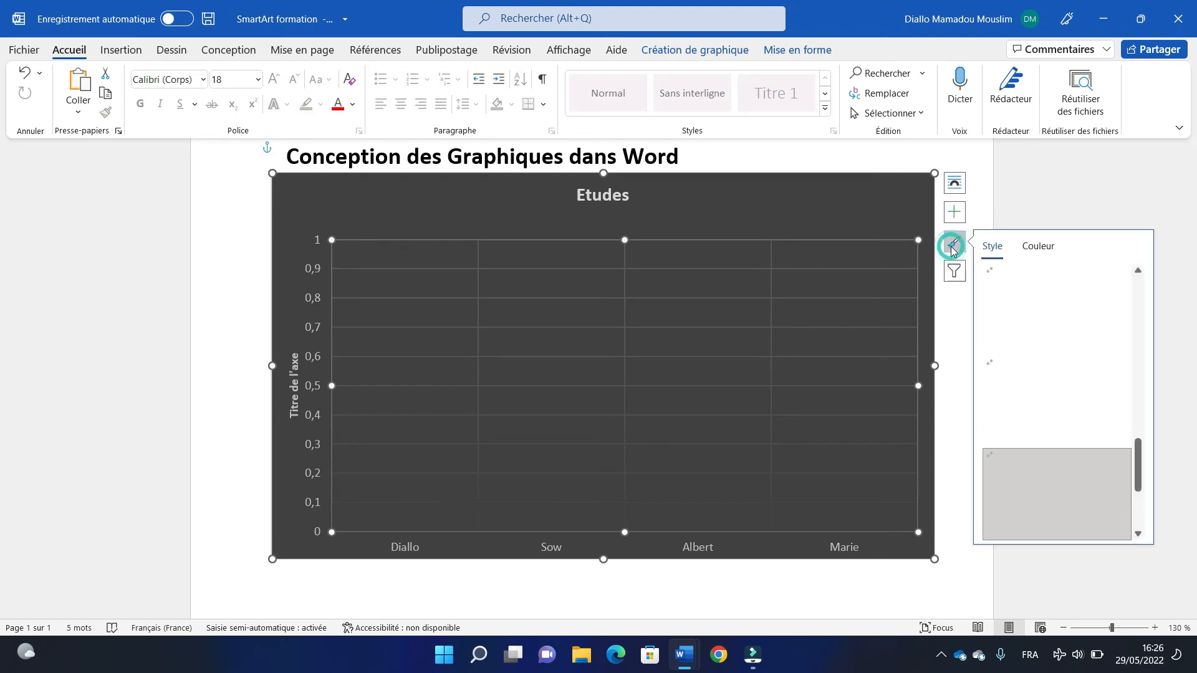
{"action": "left_click", "coordinate": [958, 218]}
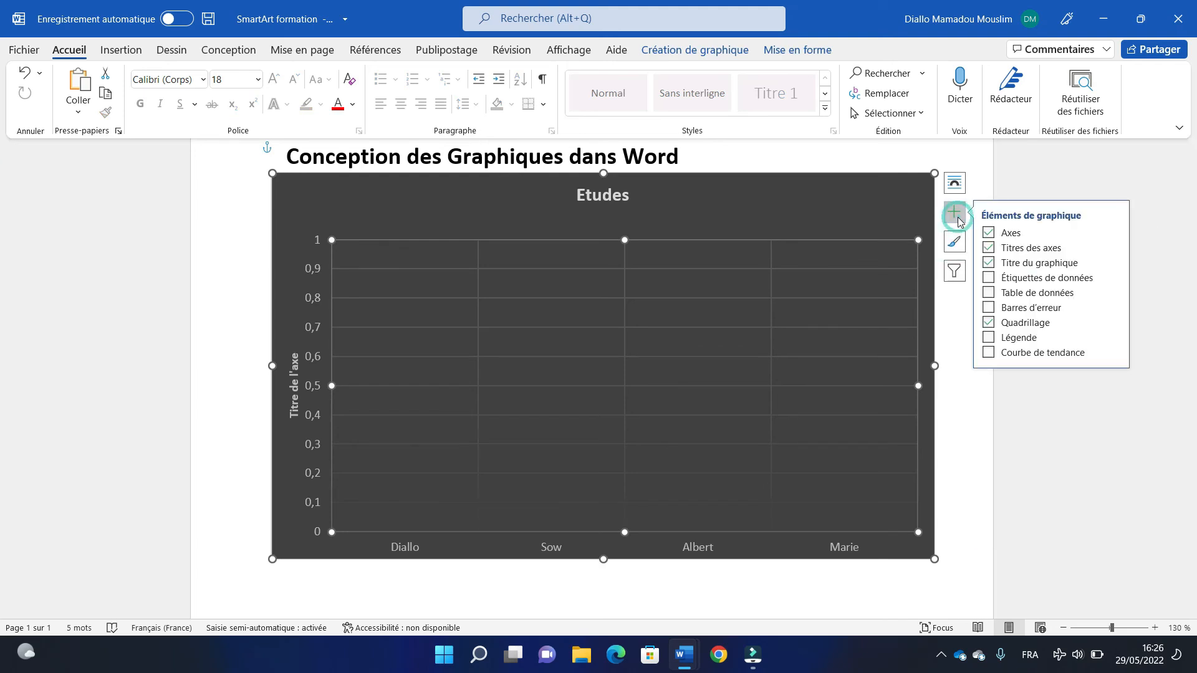
{"action": "left_click", "coordinate": [989, 293]}
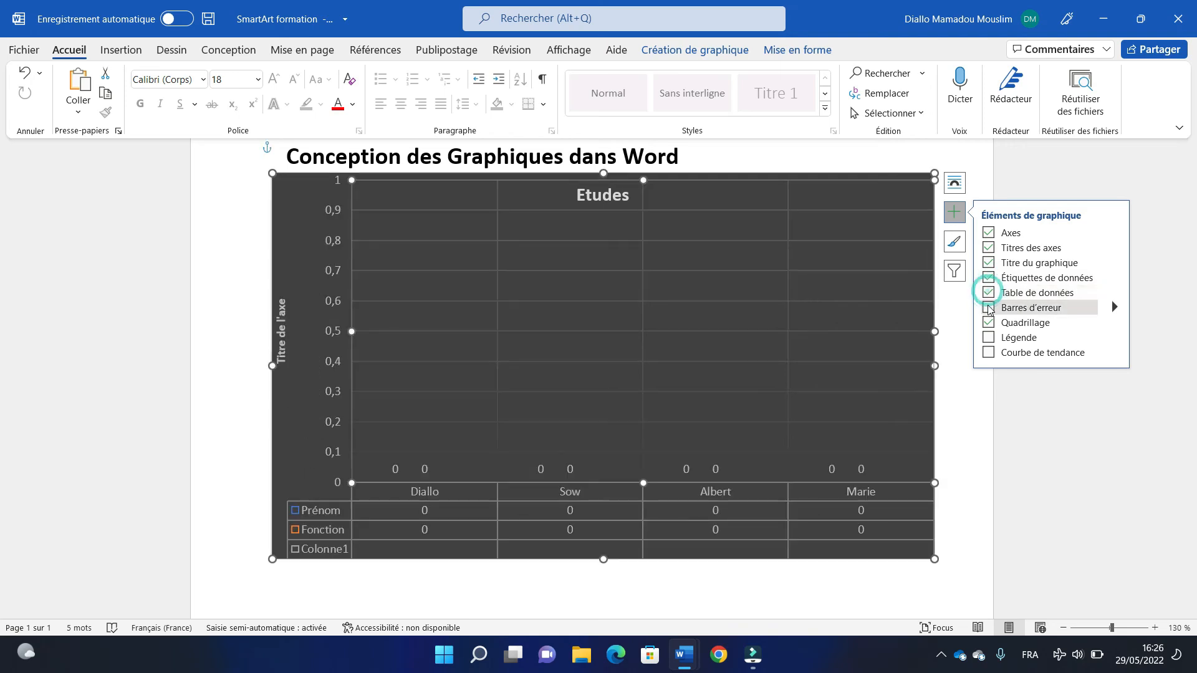
{"action": "left_click", "coordinate": [989, 308]}
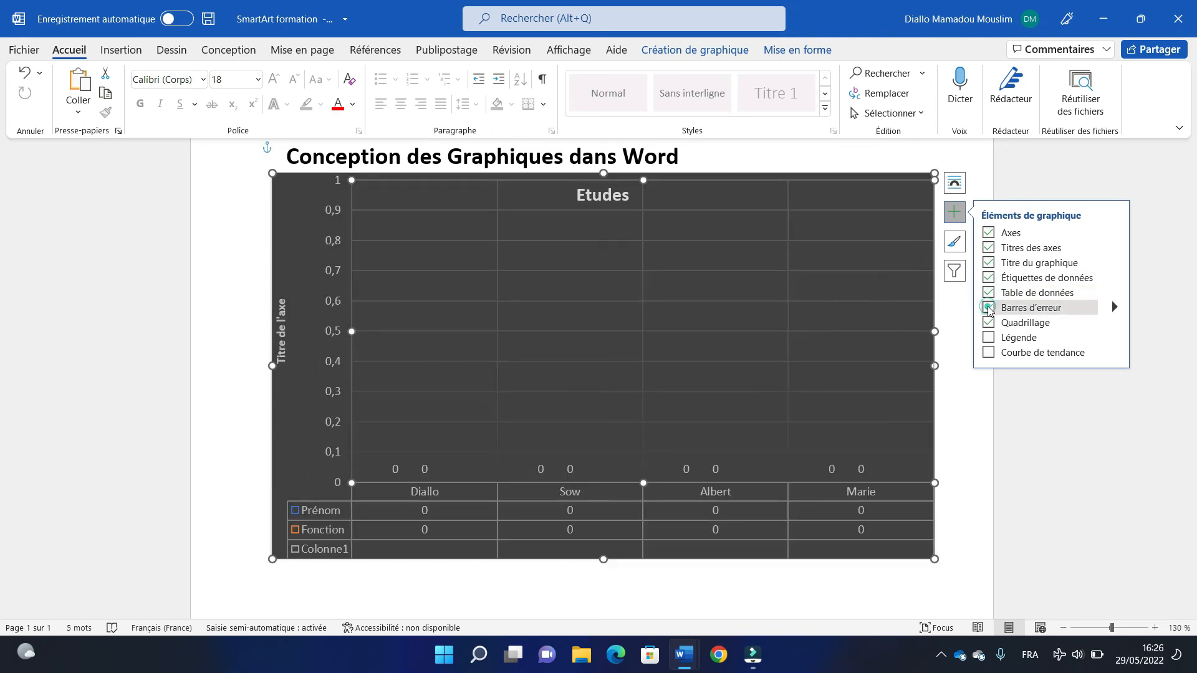
Try adding a legend and a trendline to the chart, cancelling the trendline and removing the legend
{"action": "left_click", "coordinate": [990, 337]}
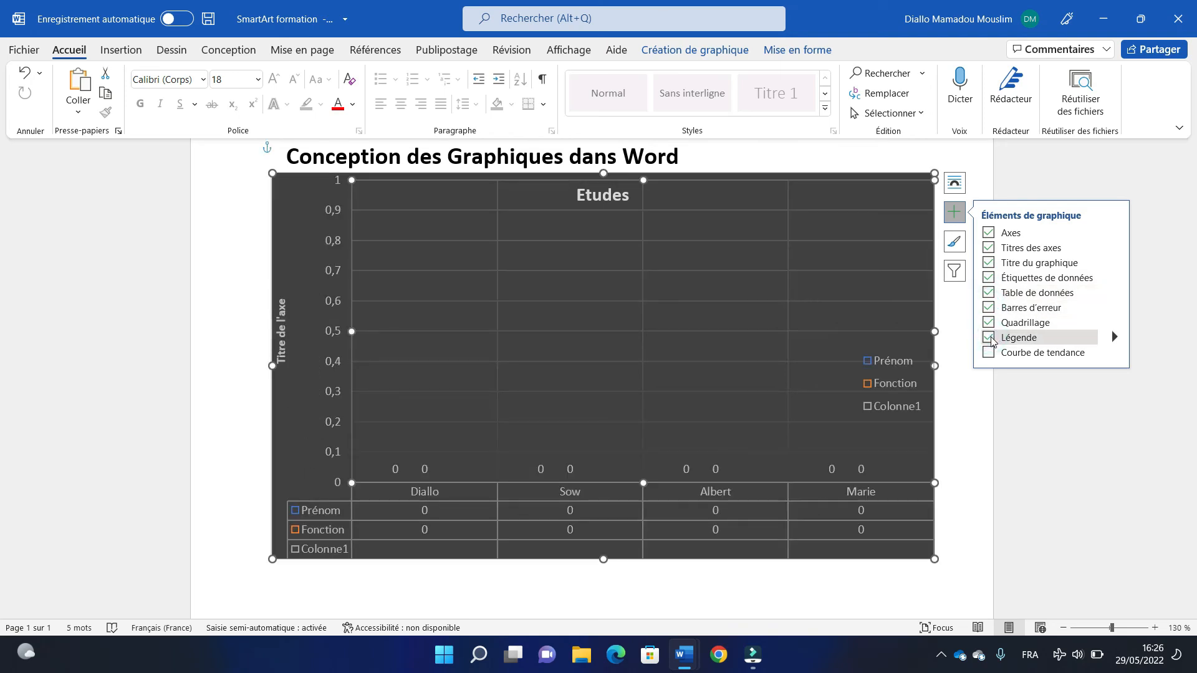
{"action": "left_click", "coordinate": [989, 353]}
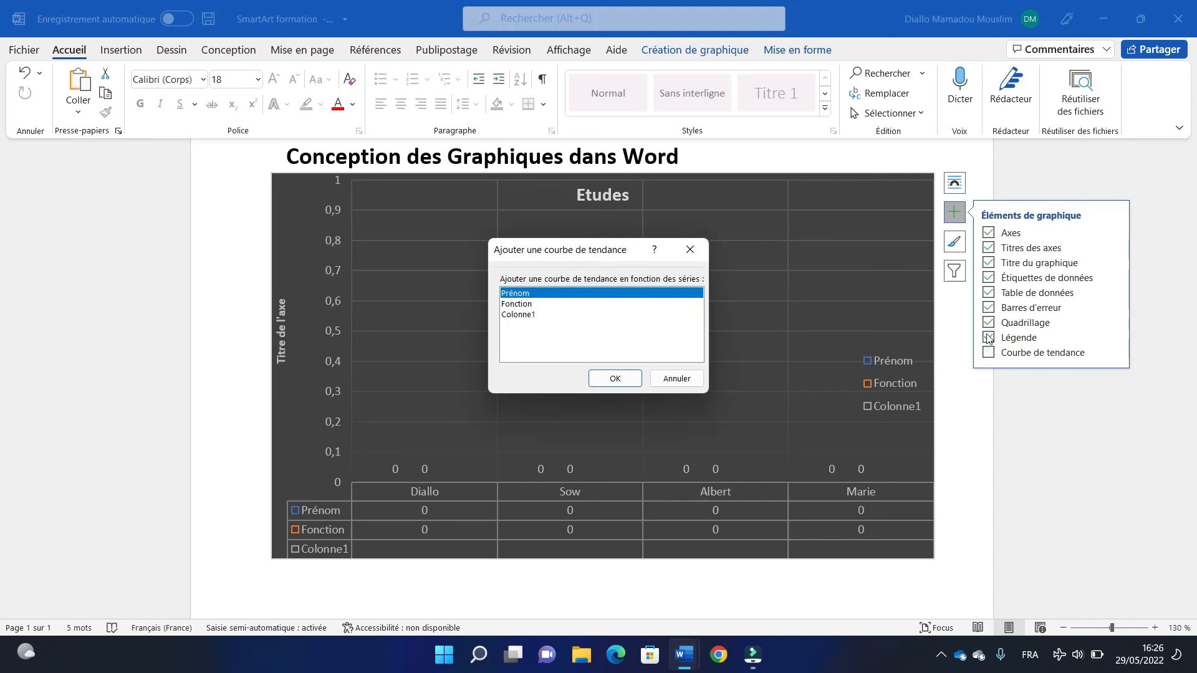
{"action": "left_click", "coordinate": [673, 378]}
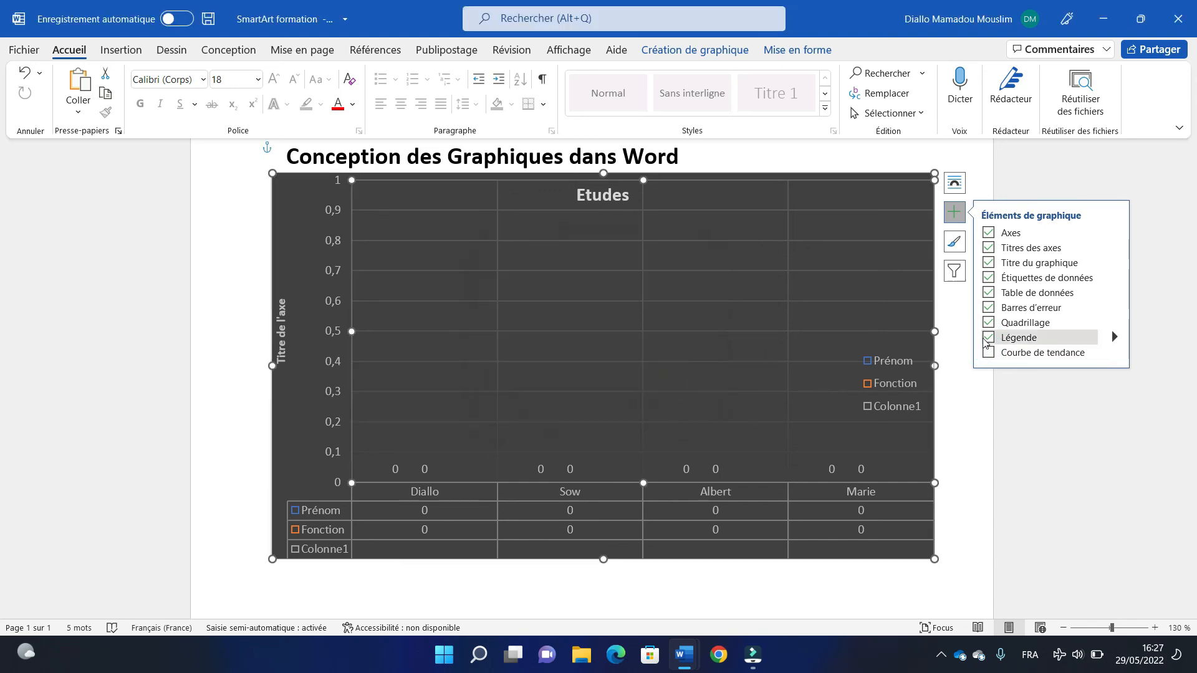
{"action": "left_click", "coordinate": [1000, 338]}
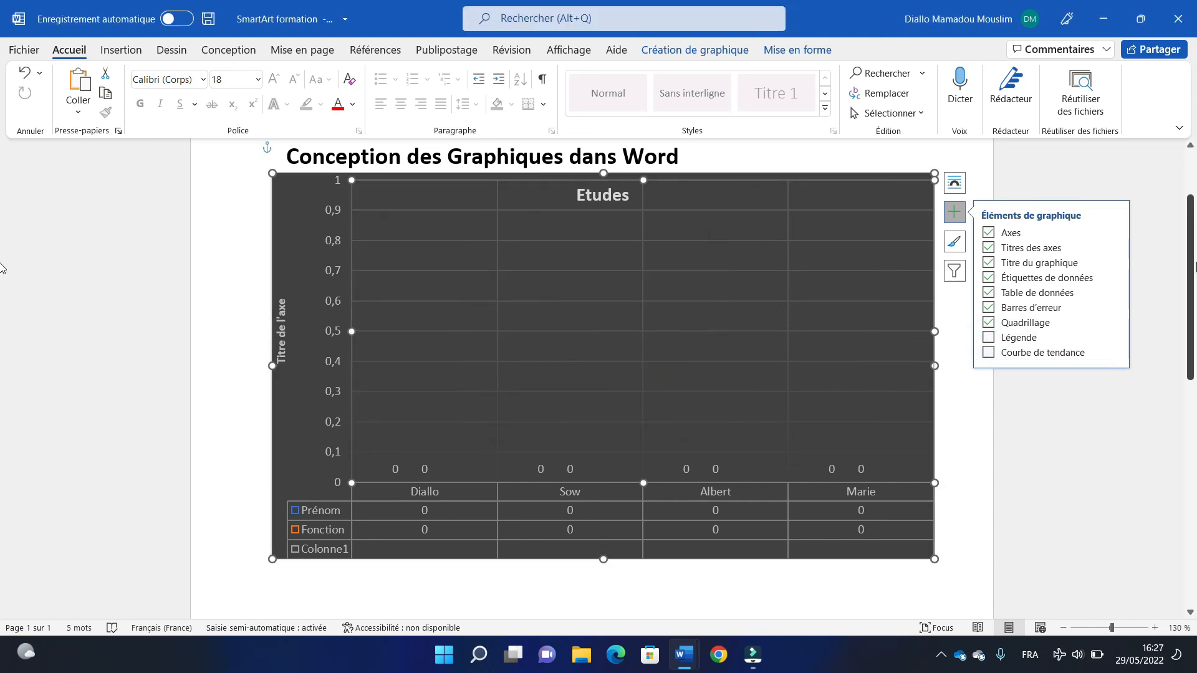
Examine the Rayons de soleil and Secteurs chart types available for a new chart, without inserting one
{"action": "scroll", "coordinate": [1, 268], "scroll_direction": "up", "scroll_amount": 1}
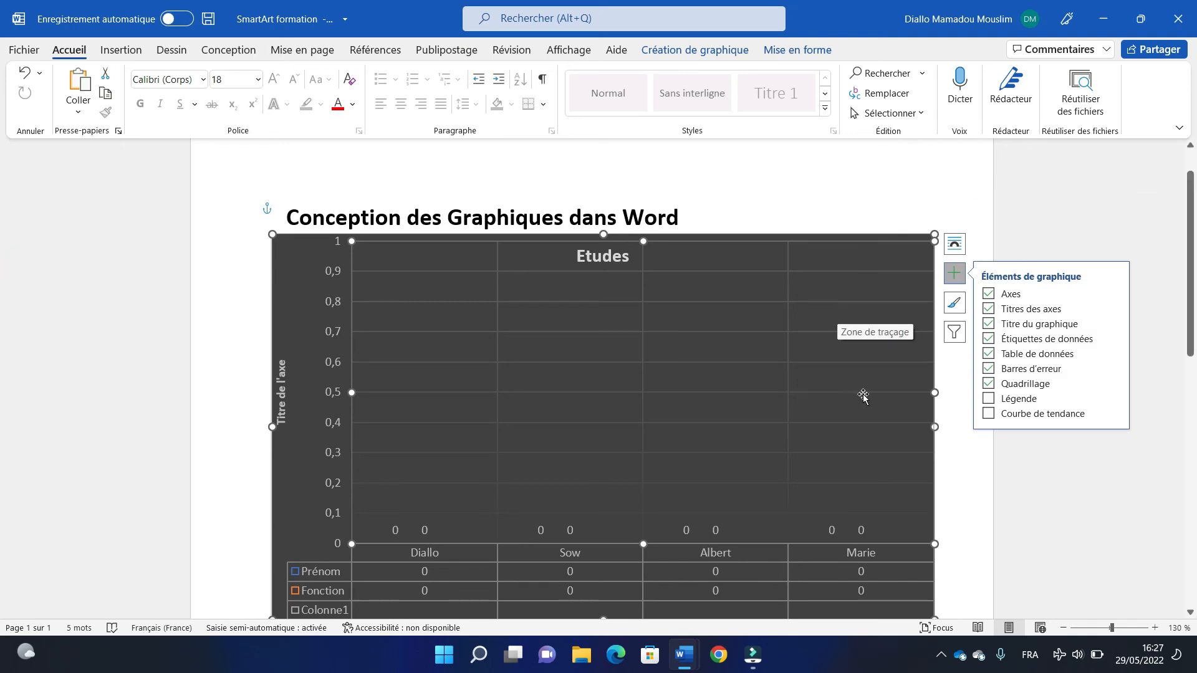
{"action": "scroll", "coordinate": [807, 219], "scroll_direction": "up", "scroll_amount": 1}
{"action": "left_click", "coordinate": [712, 263]}
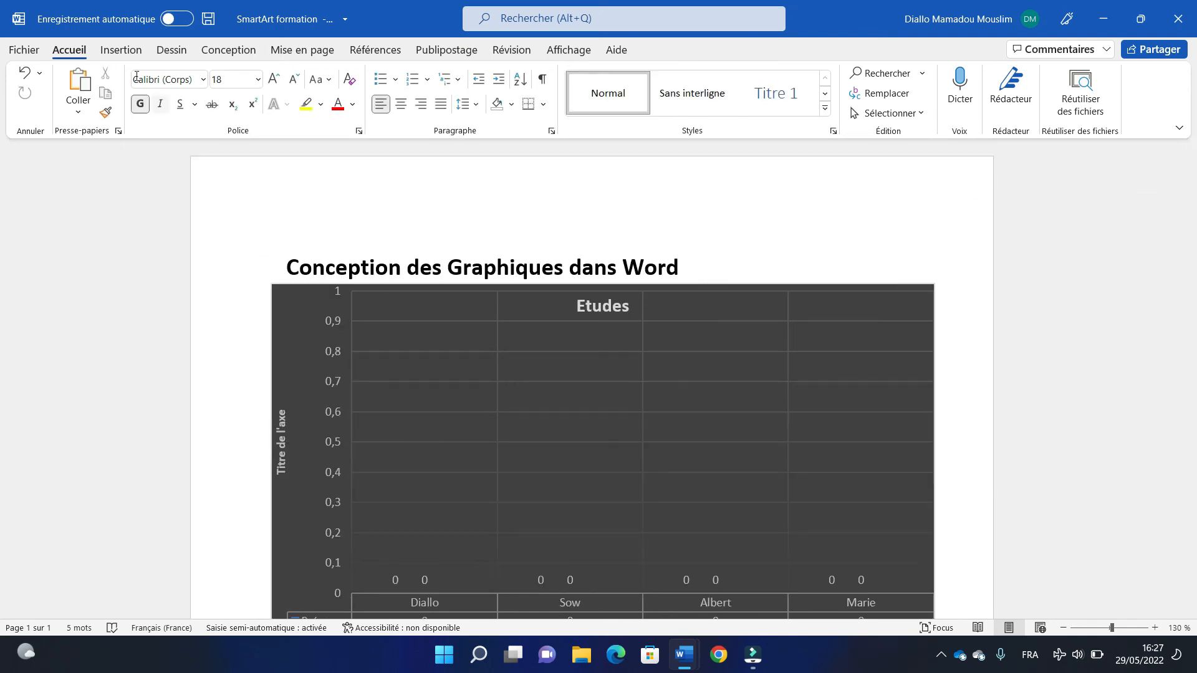
{"action": "left_click", "coordinate": [121, 51]}
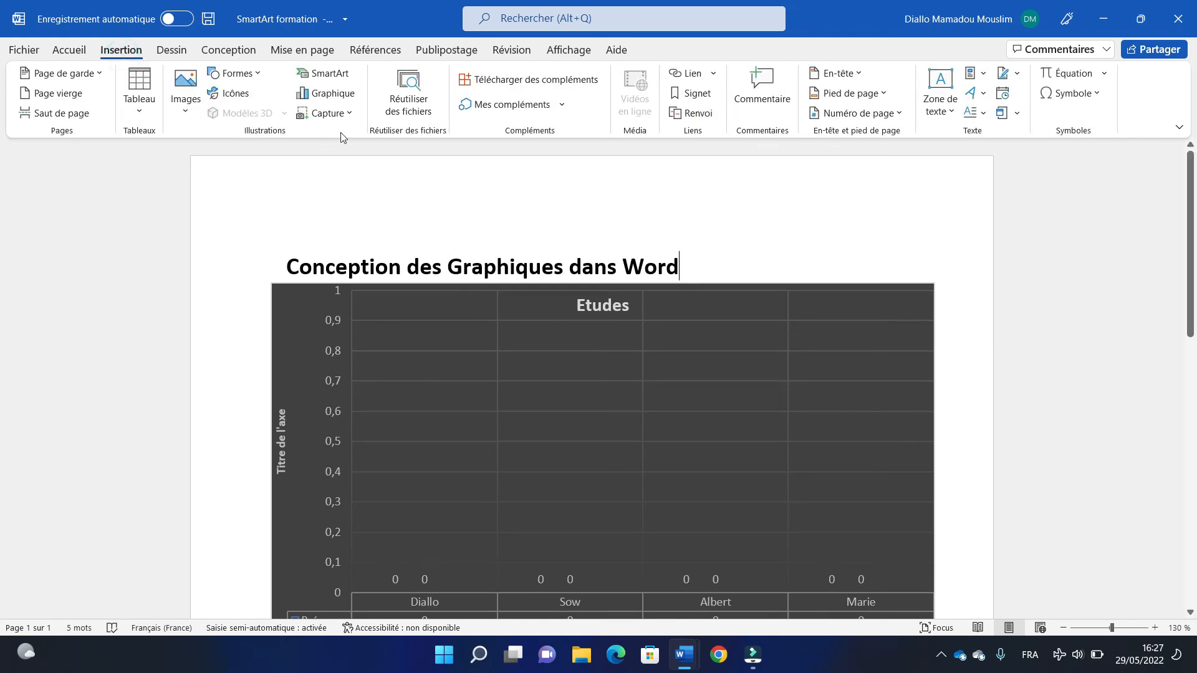
{"action": "left_click", "coordinate": [351, 94]}
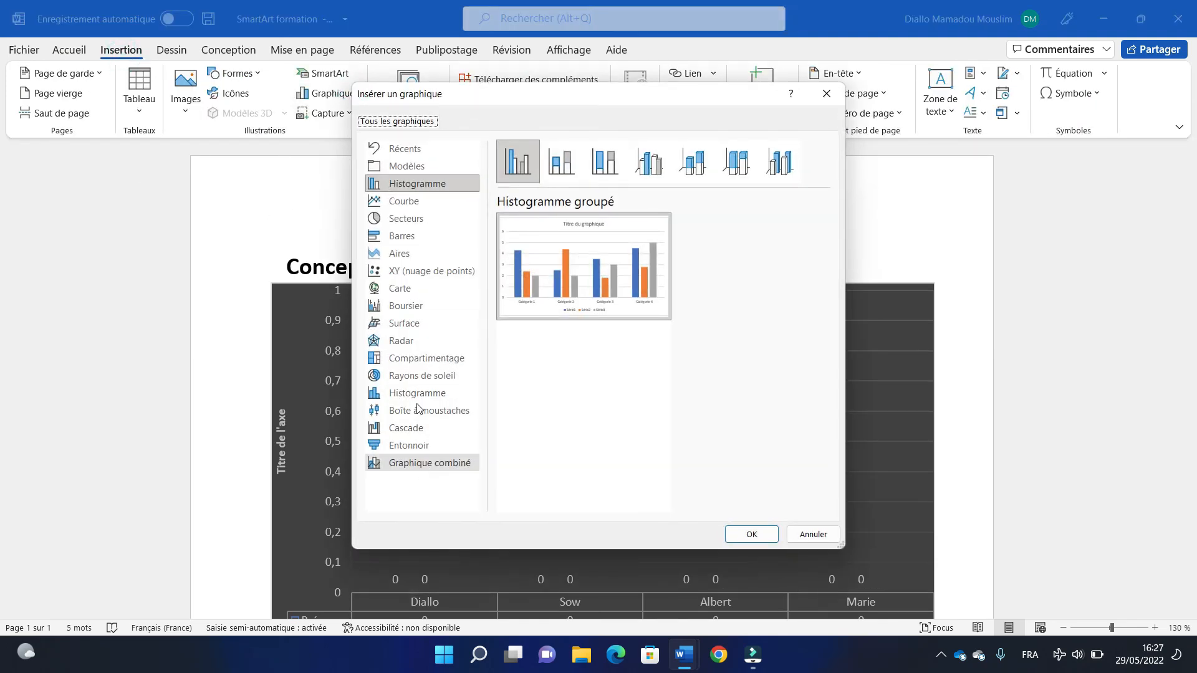
{"action": "left_click", "coordinate": [417, 378]}
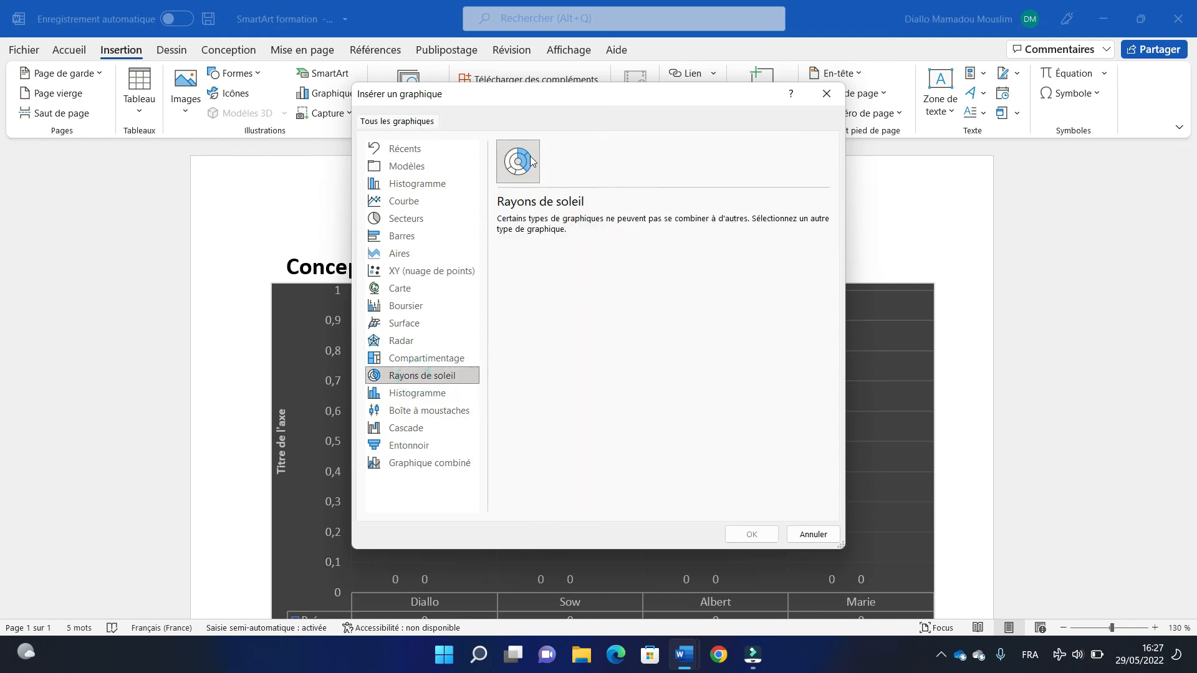
{"action": "left_click", "coordinate": [439, 219]}
{"action": "mouse_move", "coordinate": [605, 279]}
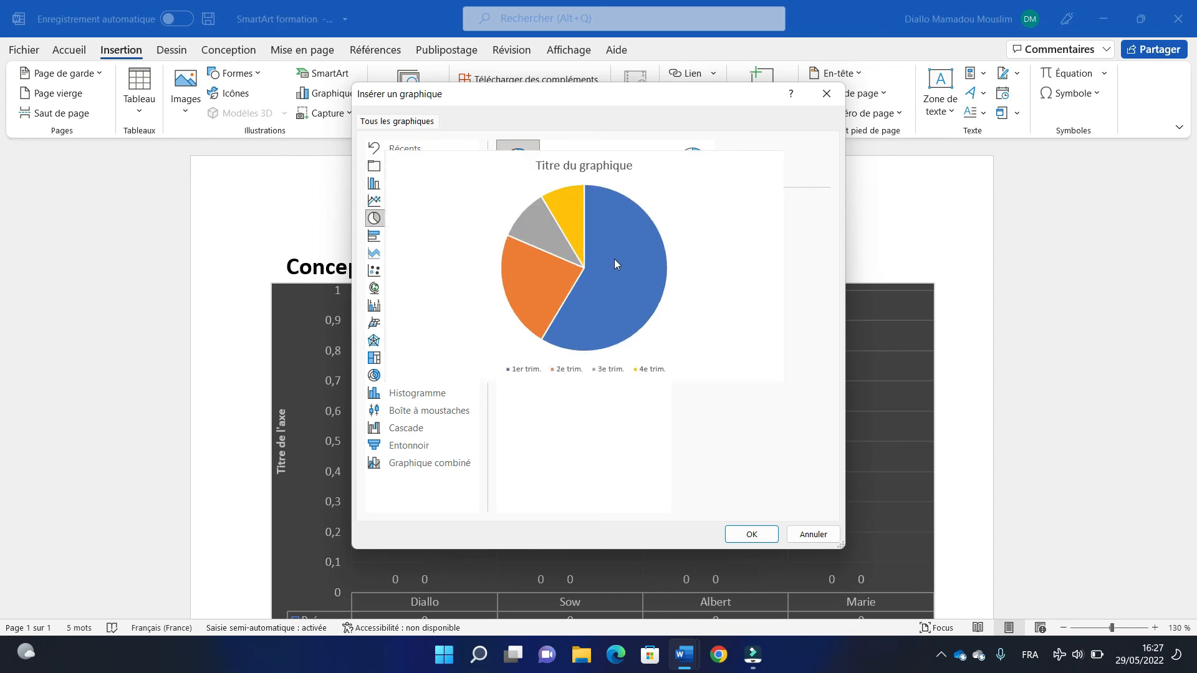
{"action": "left_click", "coordinate": [835, 98]}
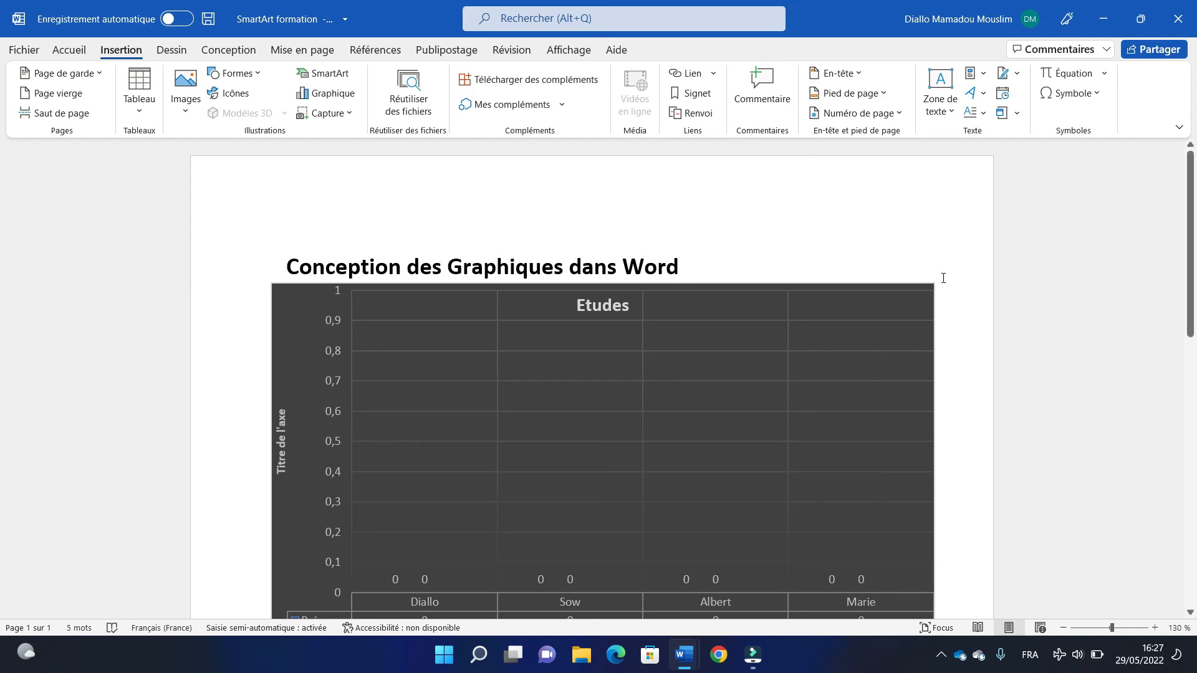
{"action": "left_click", "coordinate": [676, 558]}
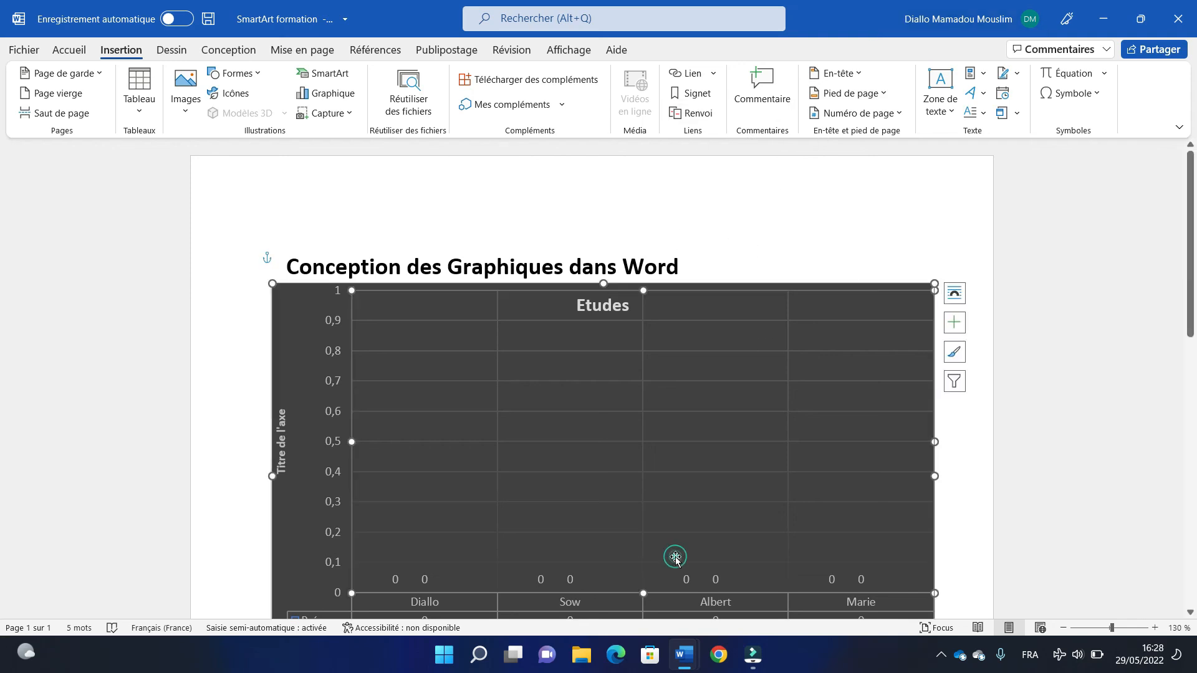
{"action": "left_click", "coordinate": [703, 52]}
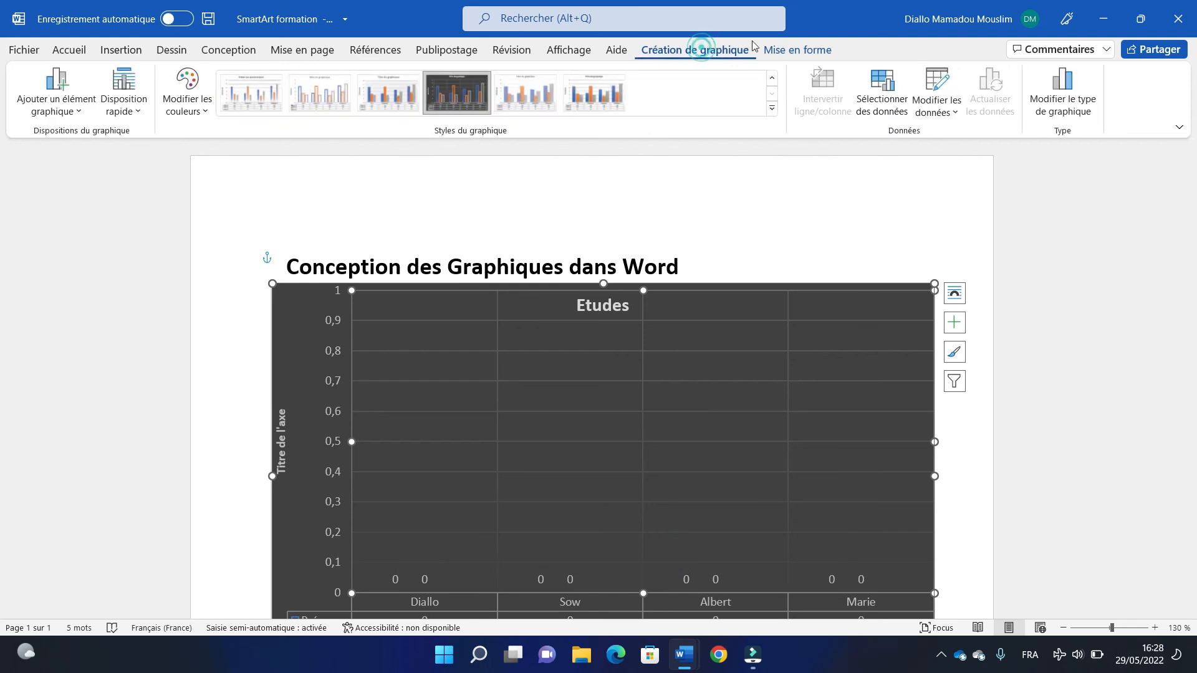
{"action": "left_click", "coordinate": [811, 50]}
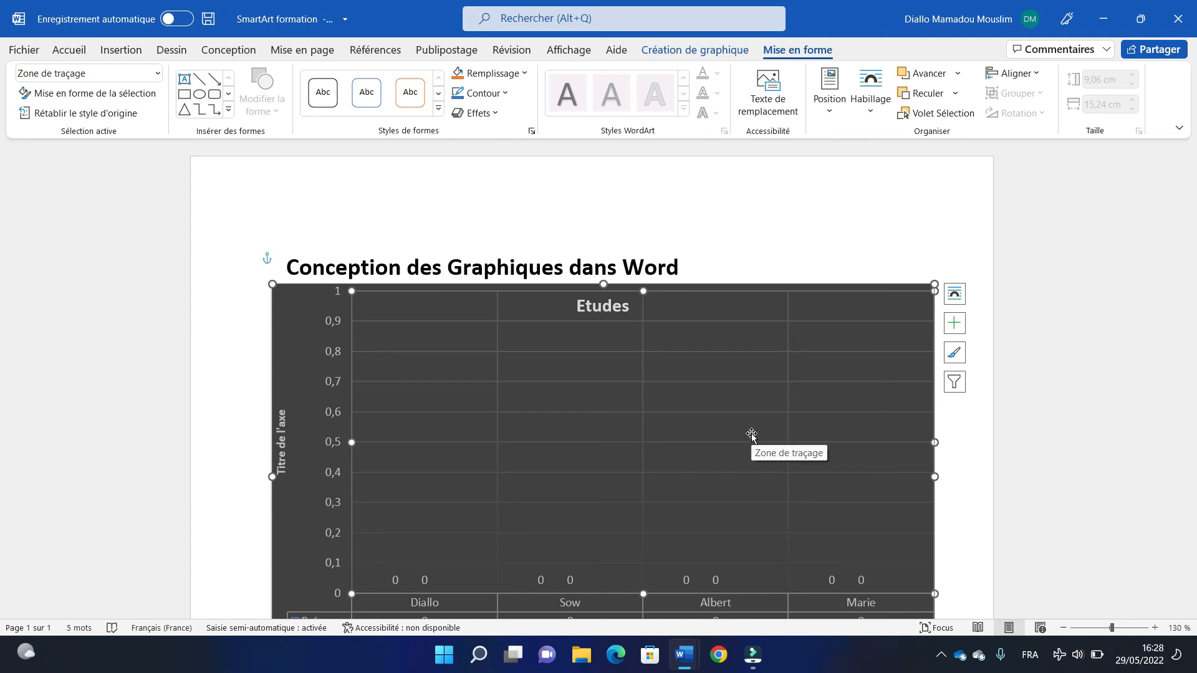
{"action": "scroll", "coordinate": [1193, 320], "scroll_direction": "down", "scroll_amount": 3}
{"action": "scroll", "coordinate": [1194, 312], "scroll_direction": "up", "scroll_amount": 3}
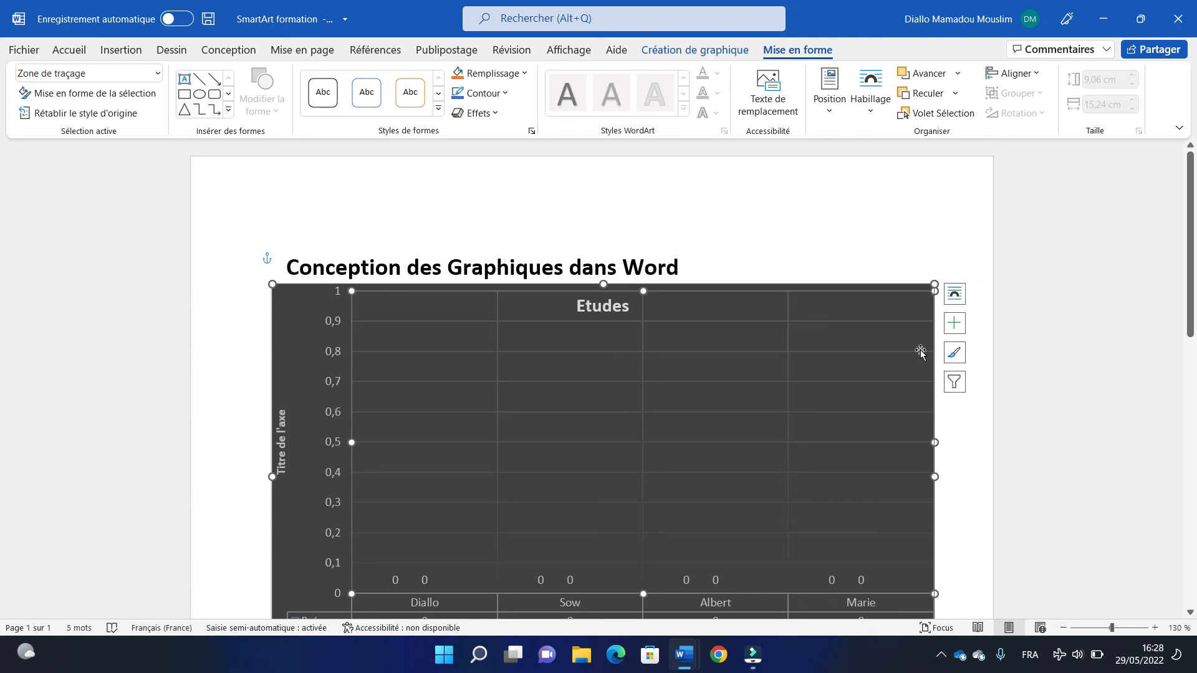